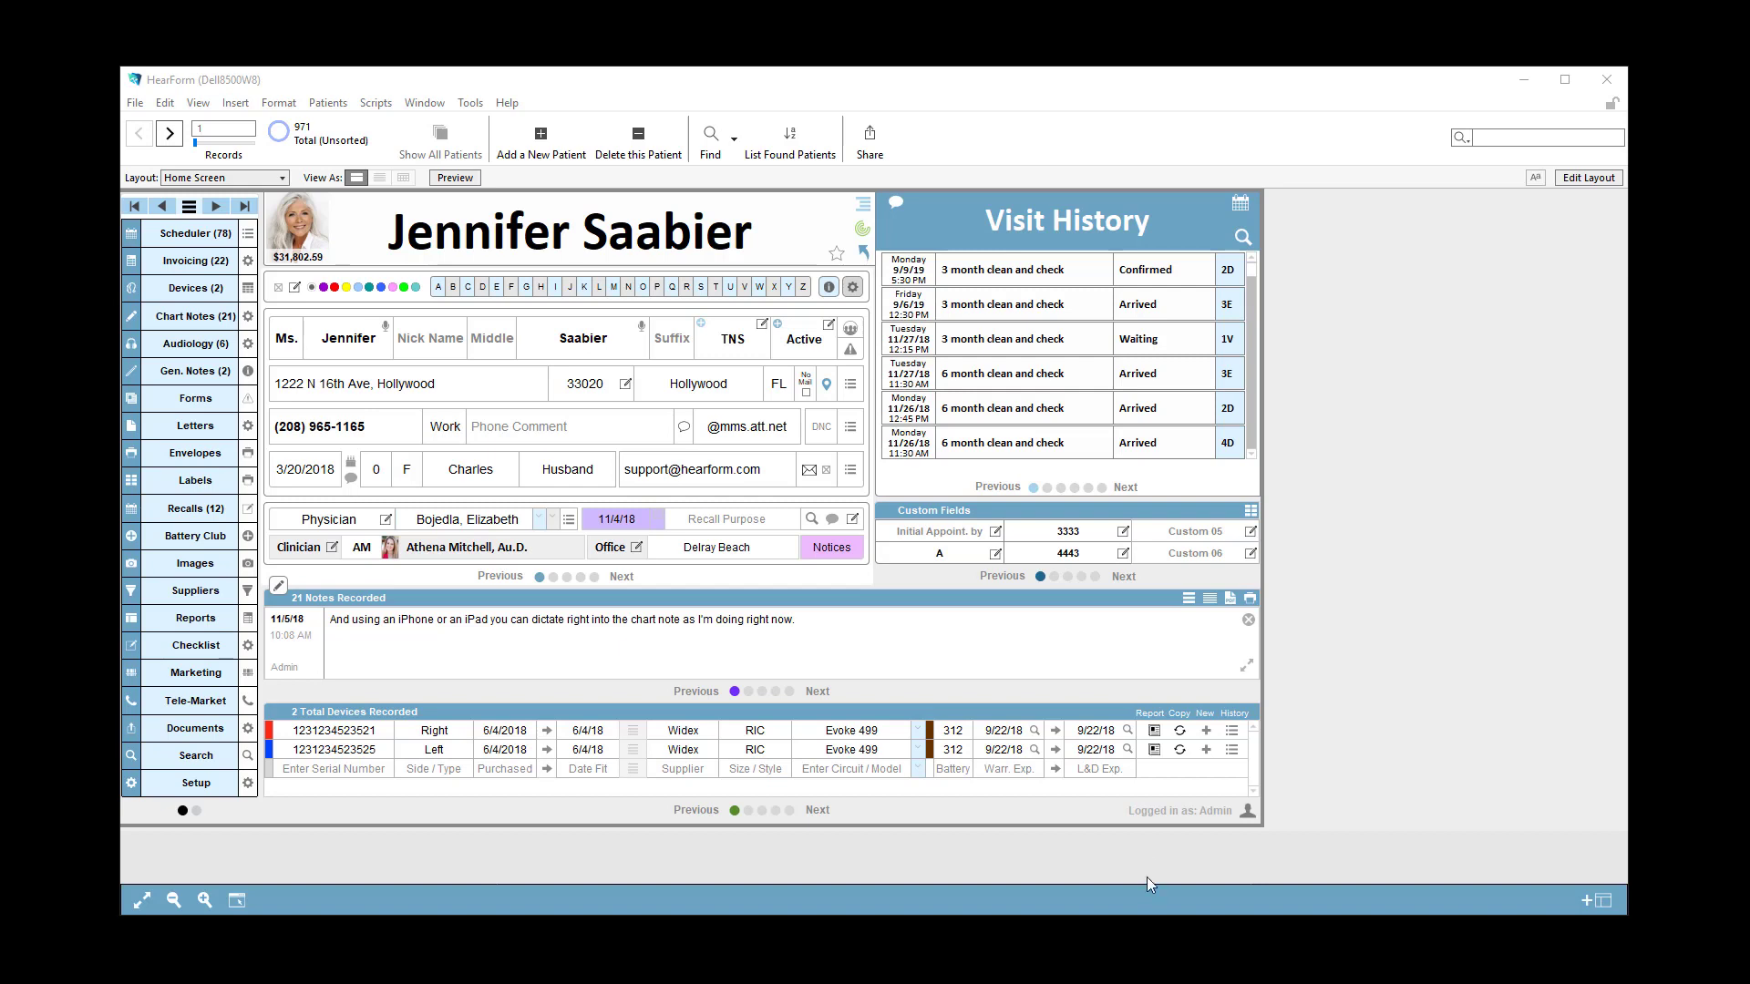
# Turn on the Show/Hide Help ? Icons option in the home screen preferences and close the preferences.
pyautogui.click(854, 288)
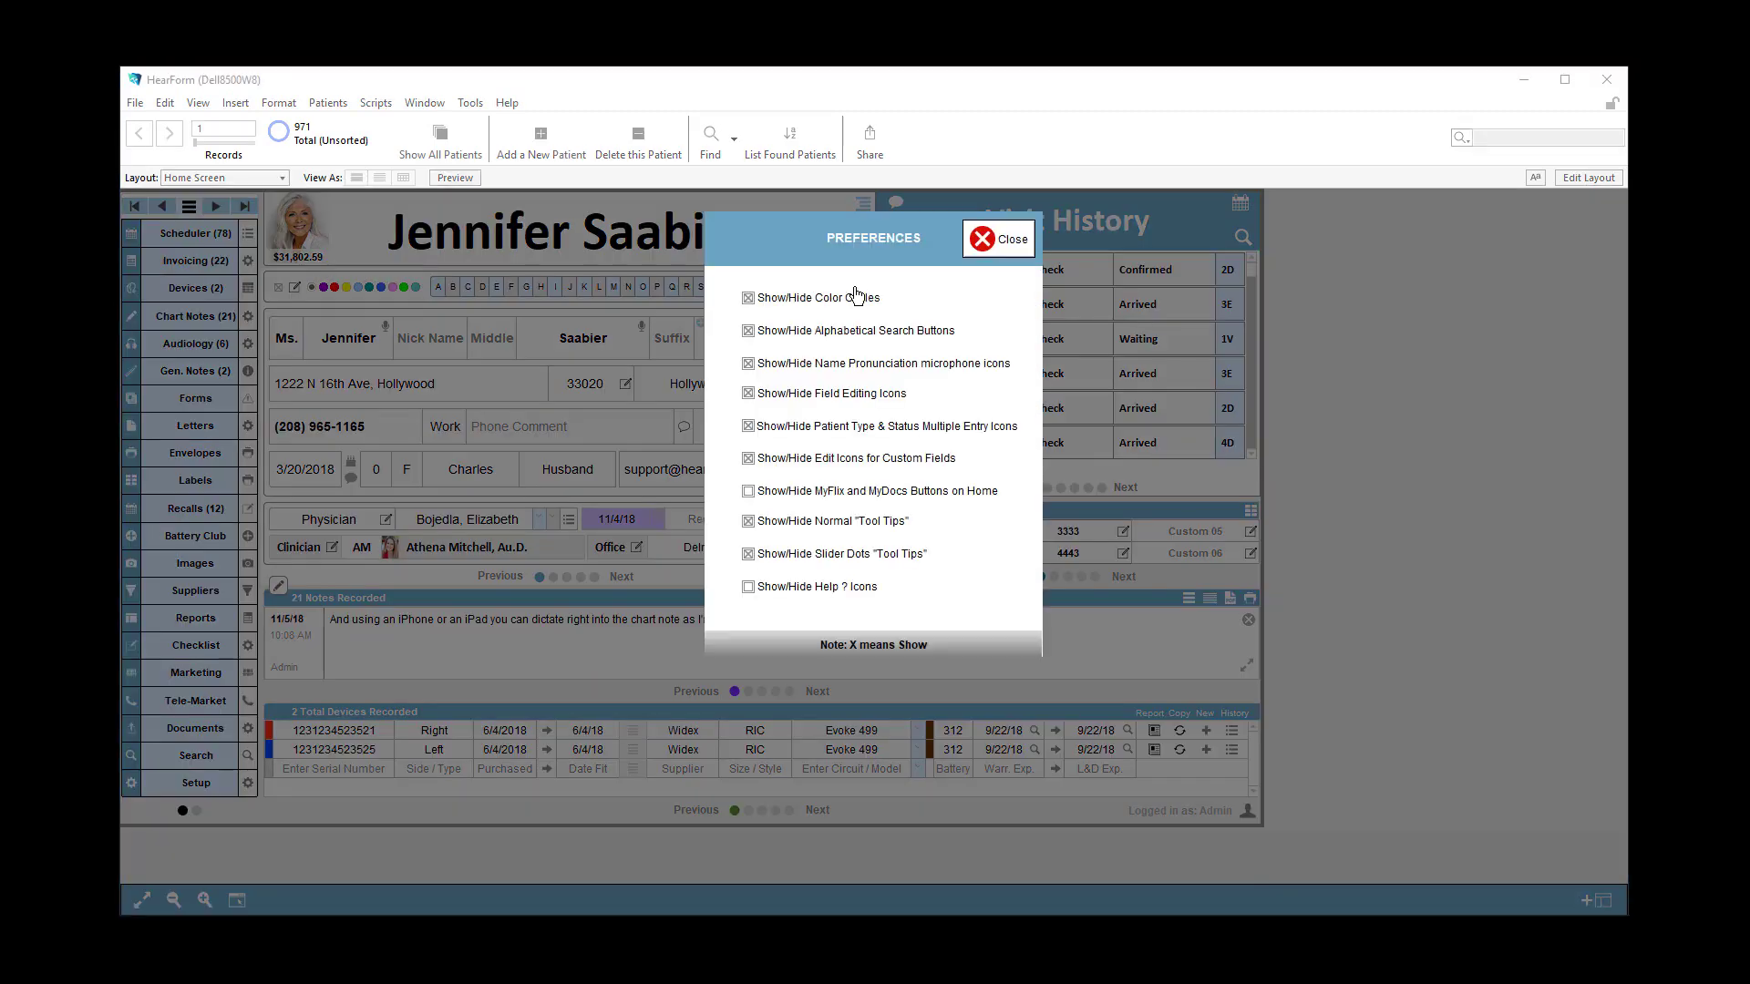
pyautogui.click(749, 588)
pyautogui.click(748, 587)
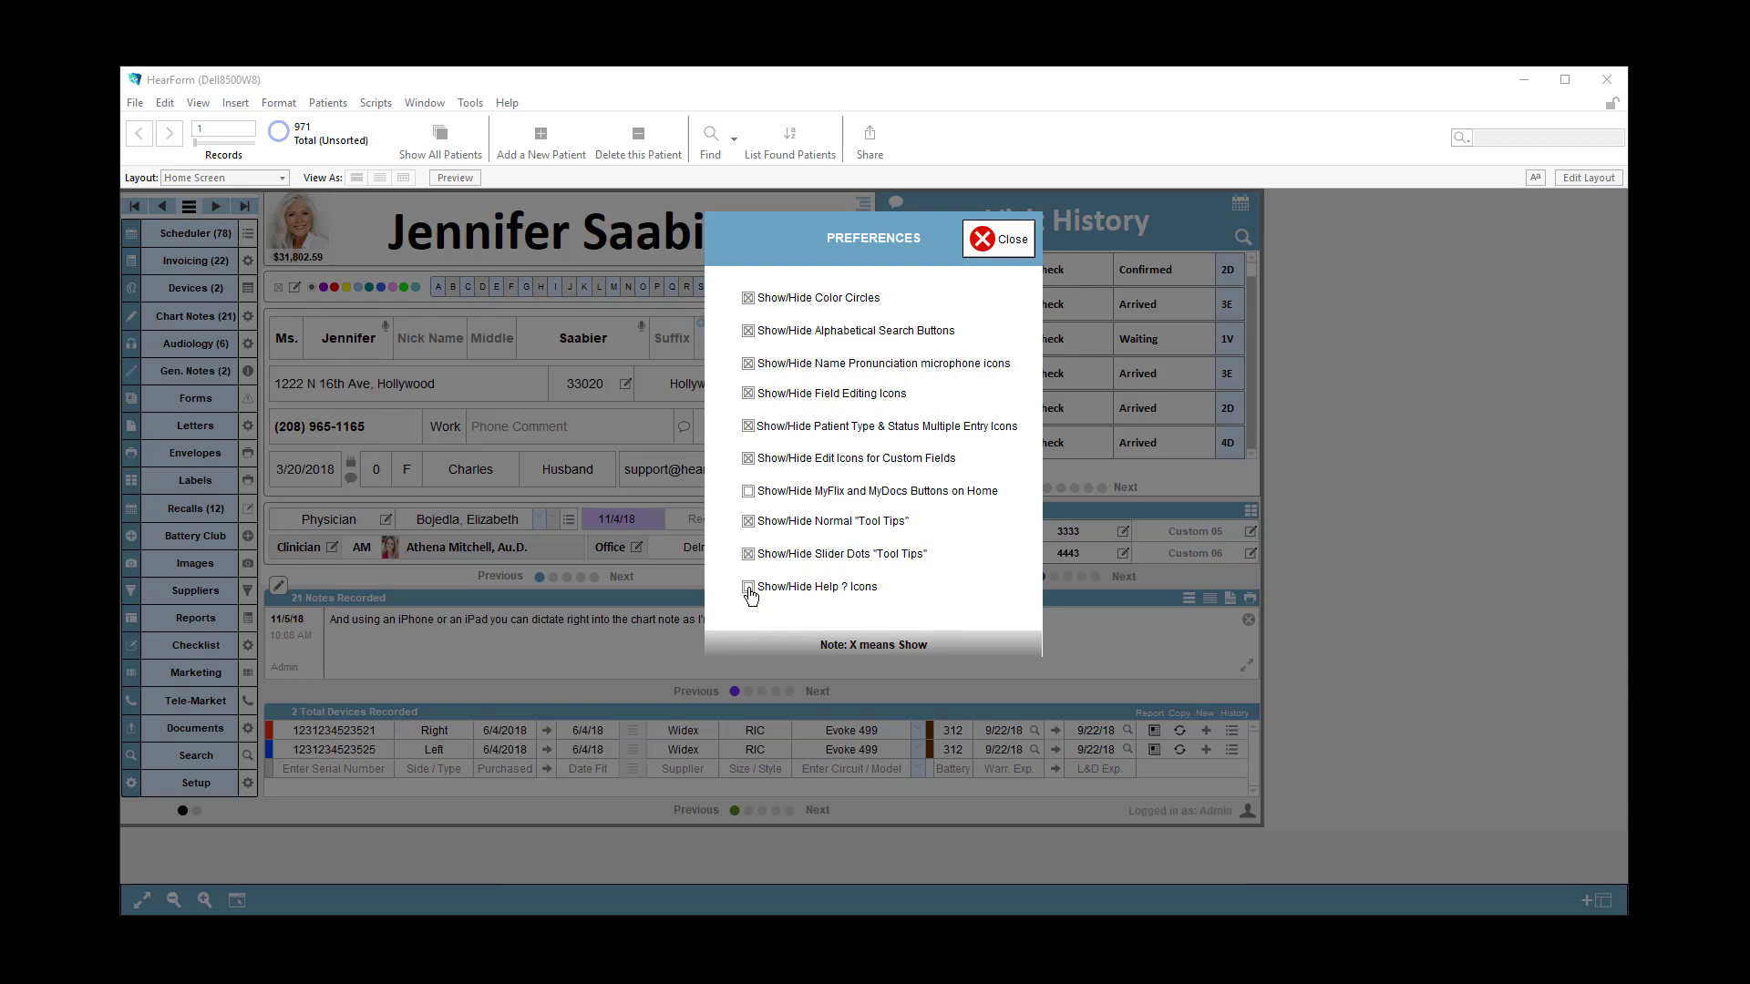
pyautogui.click(748, 588)
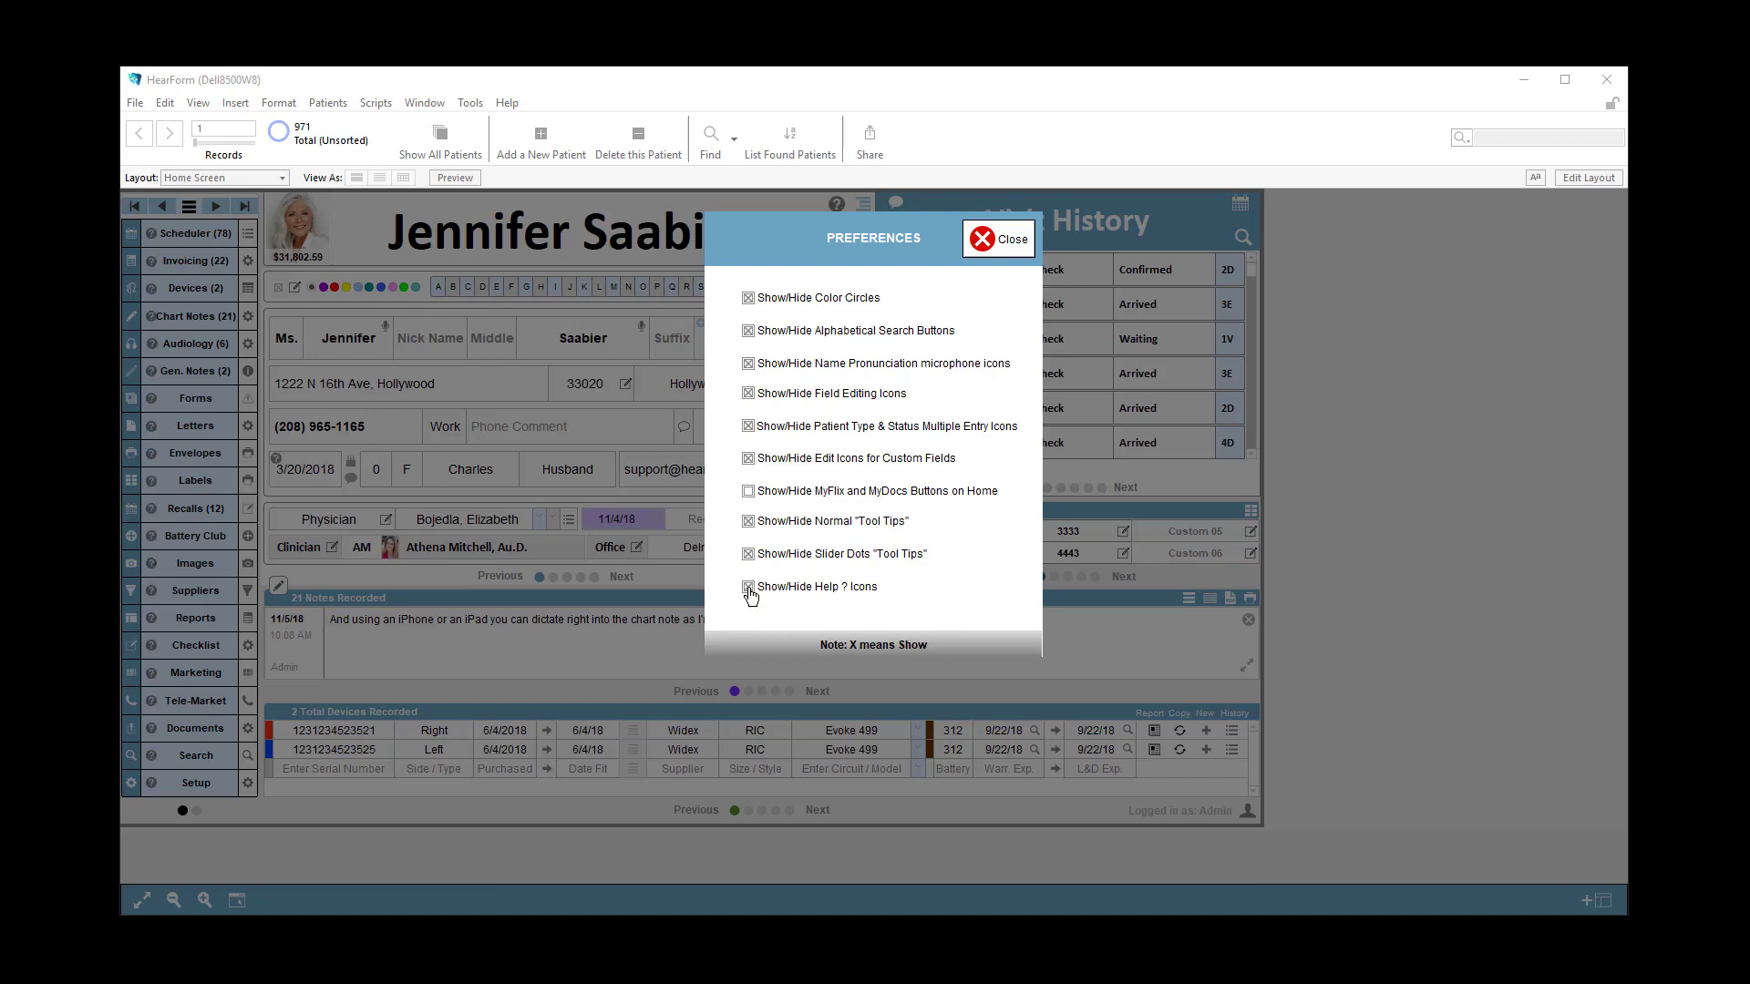
pyautogui.click(749, 588)
pyautogui.click(748, 588)
pyautogui.click(992, 248)
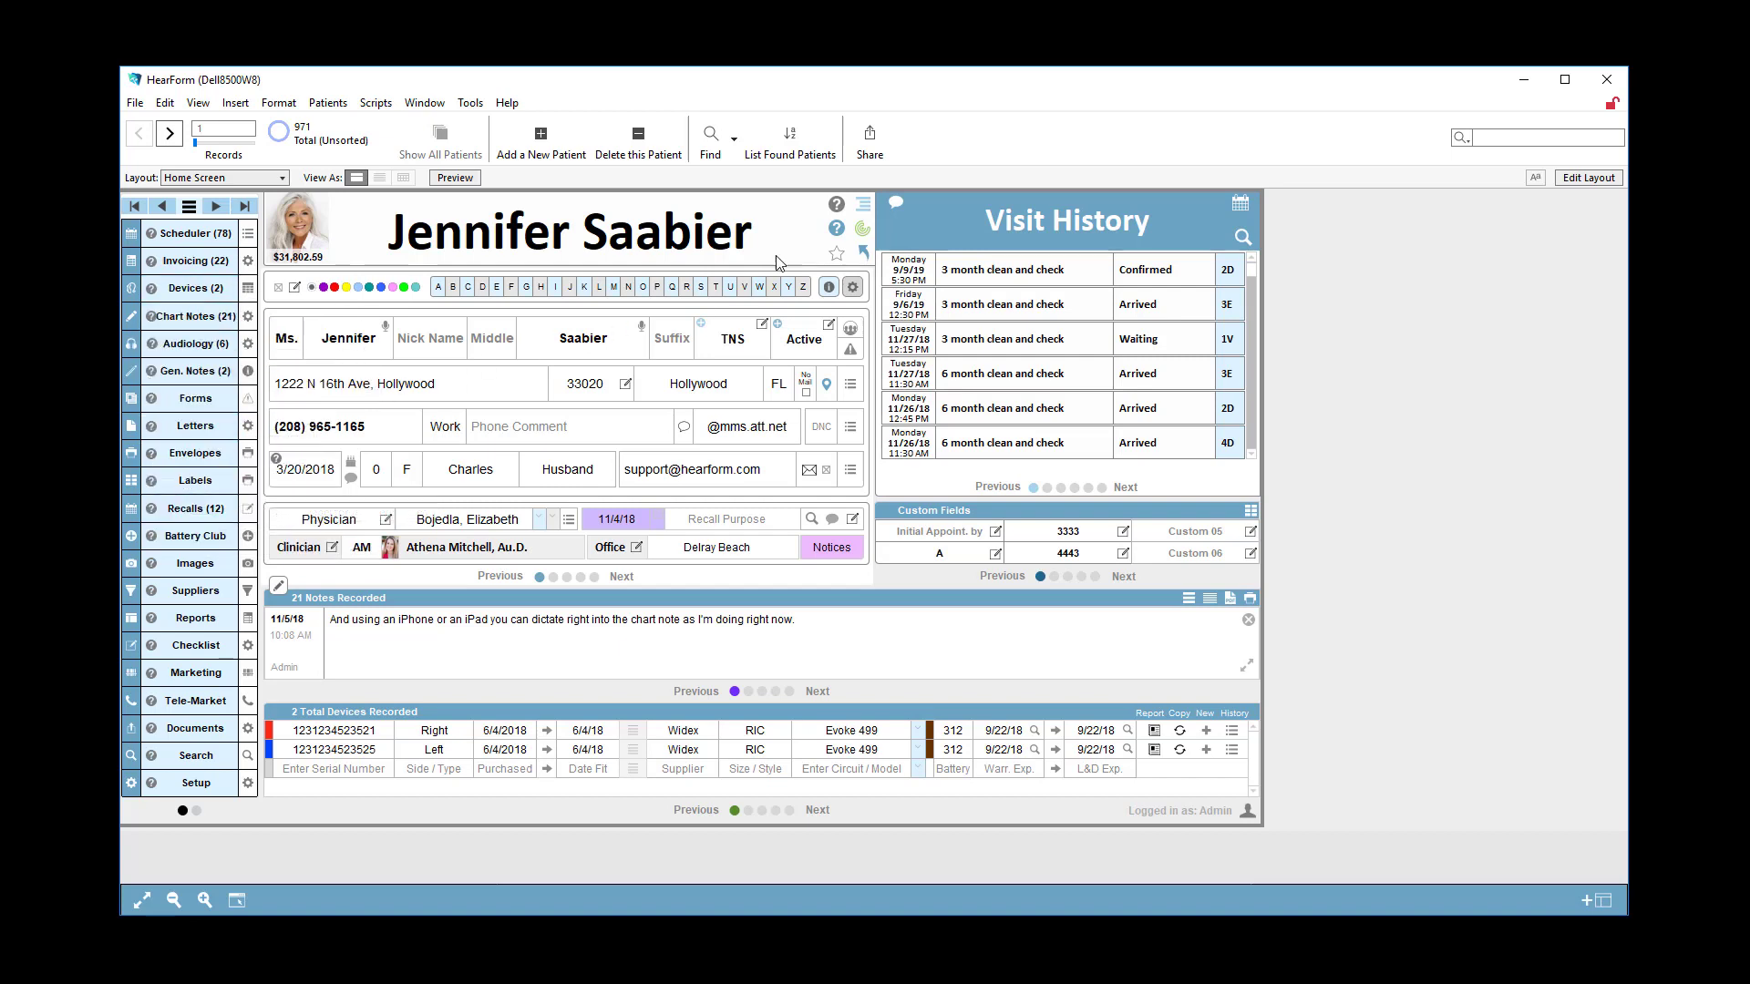
# Open the home screen help topic How to Use the HearFormPRO Help System and enlarge, then dismiss, each of its two images.
pyautogui.click(836, 204)
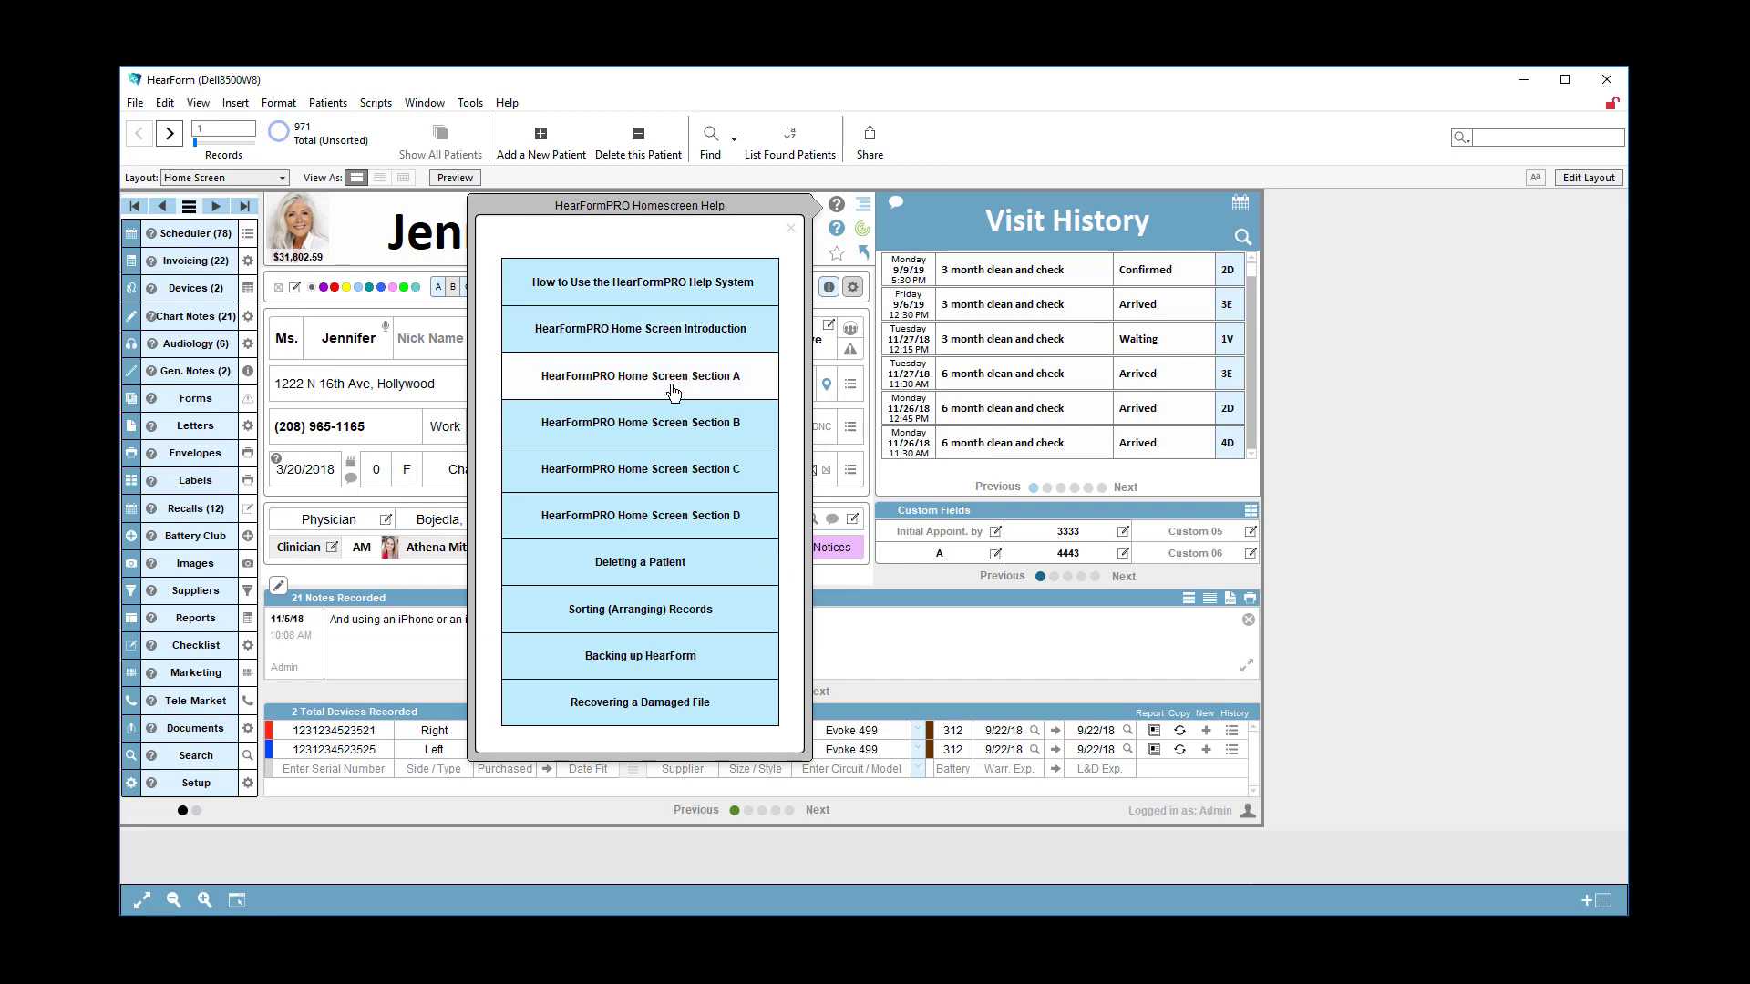
pyautogui.click(692, 292)
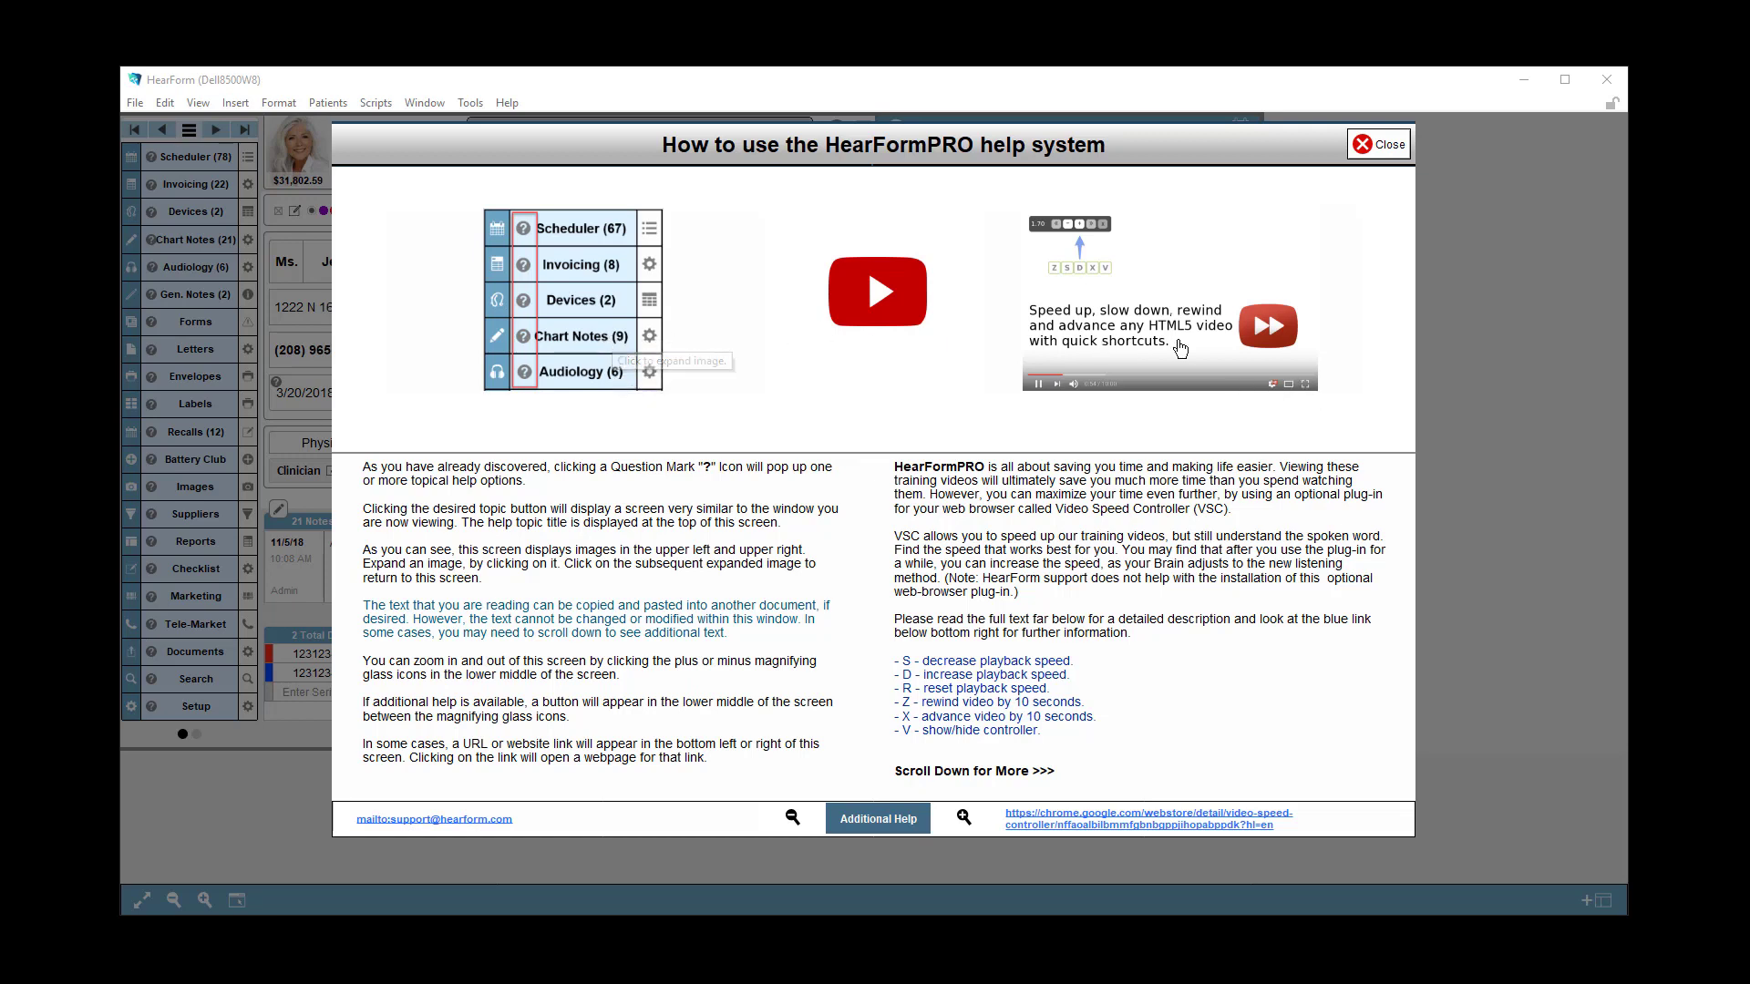
pyautogui.click(584, 326)
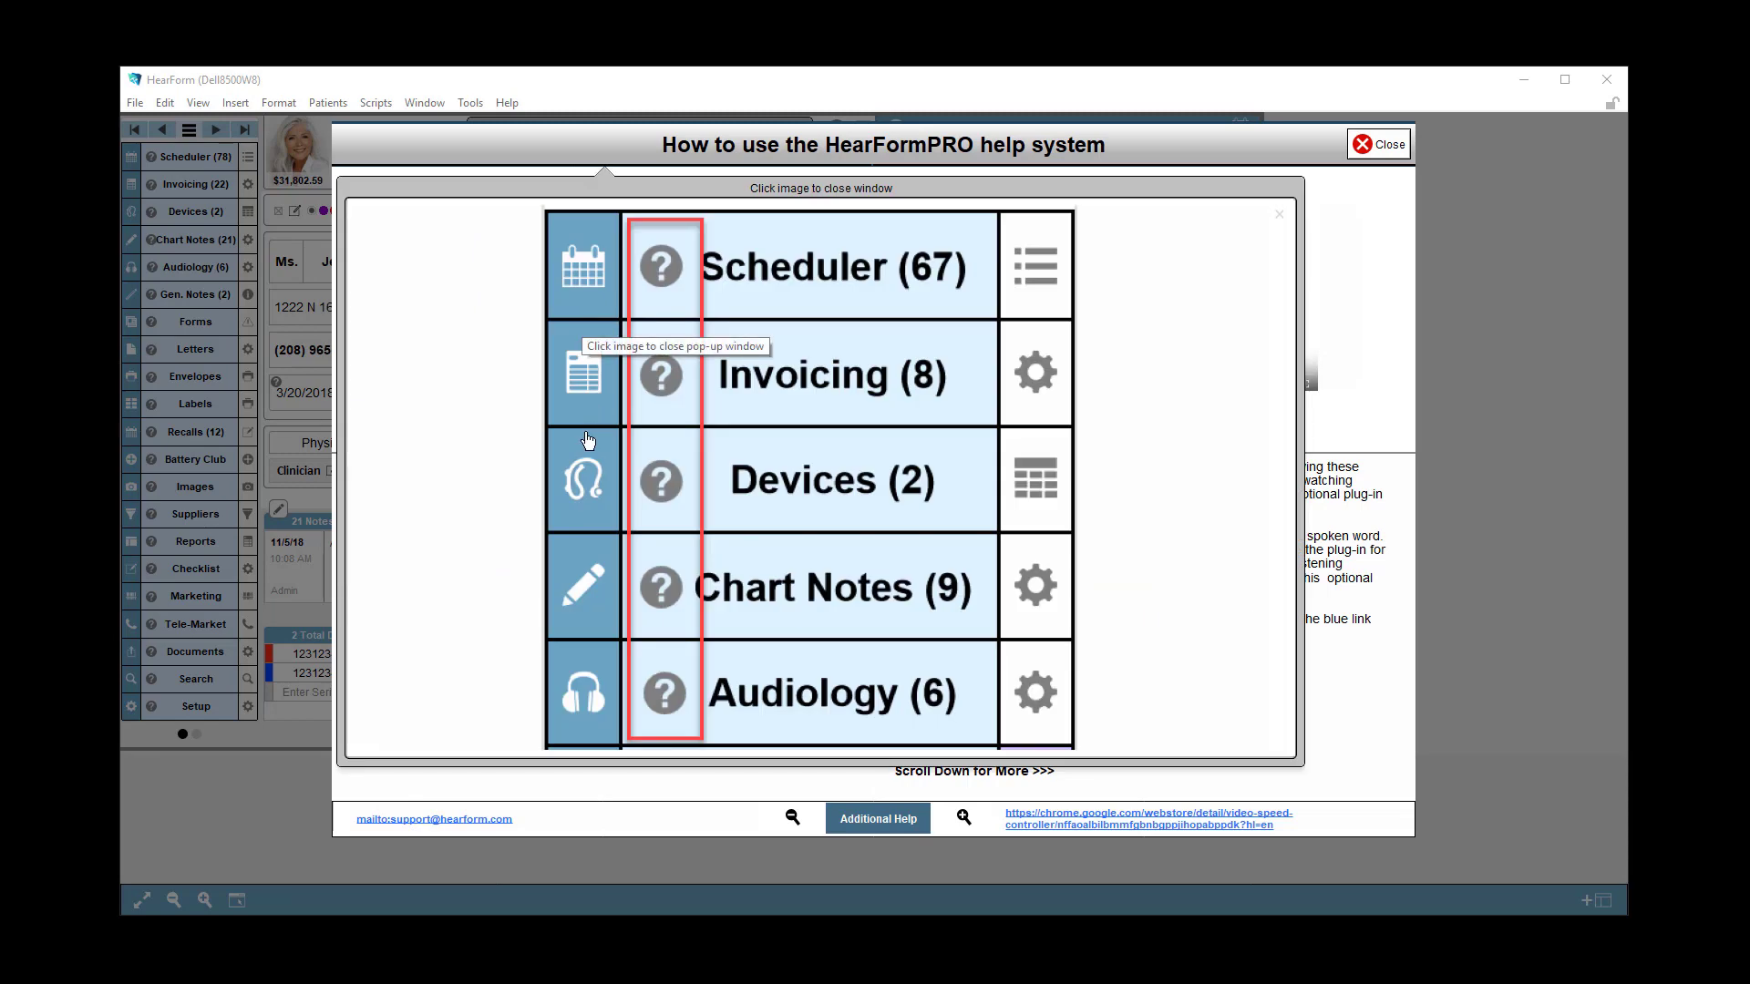
pyautogui.click(611, 418)
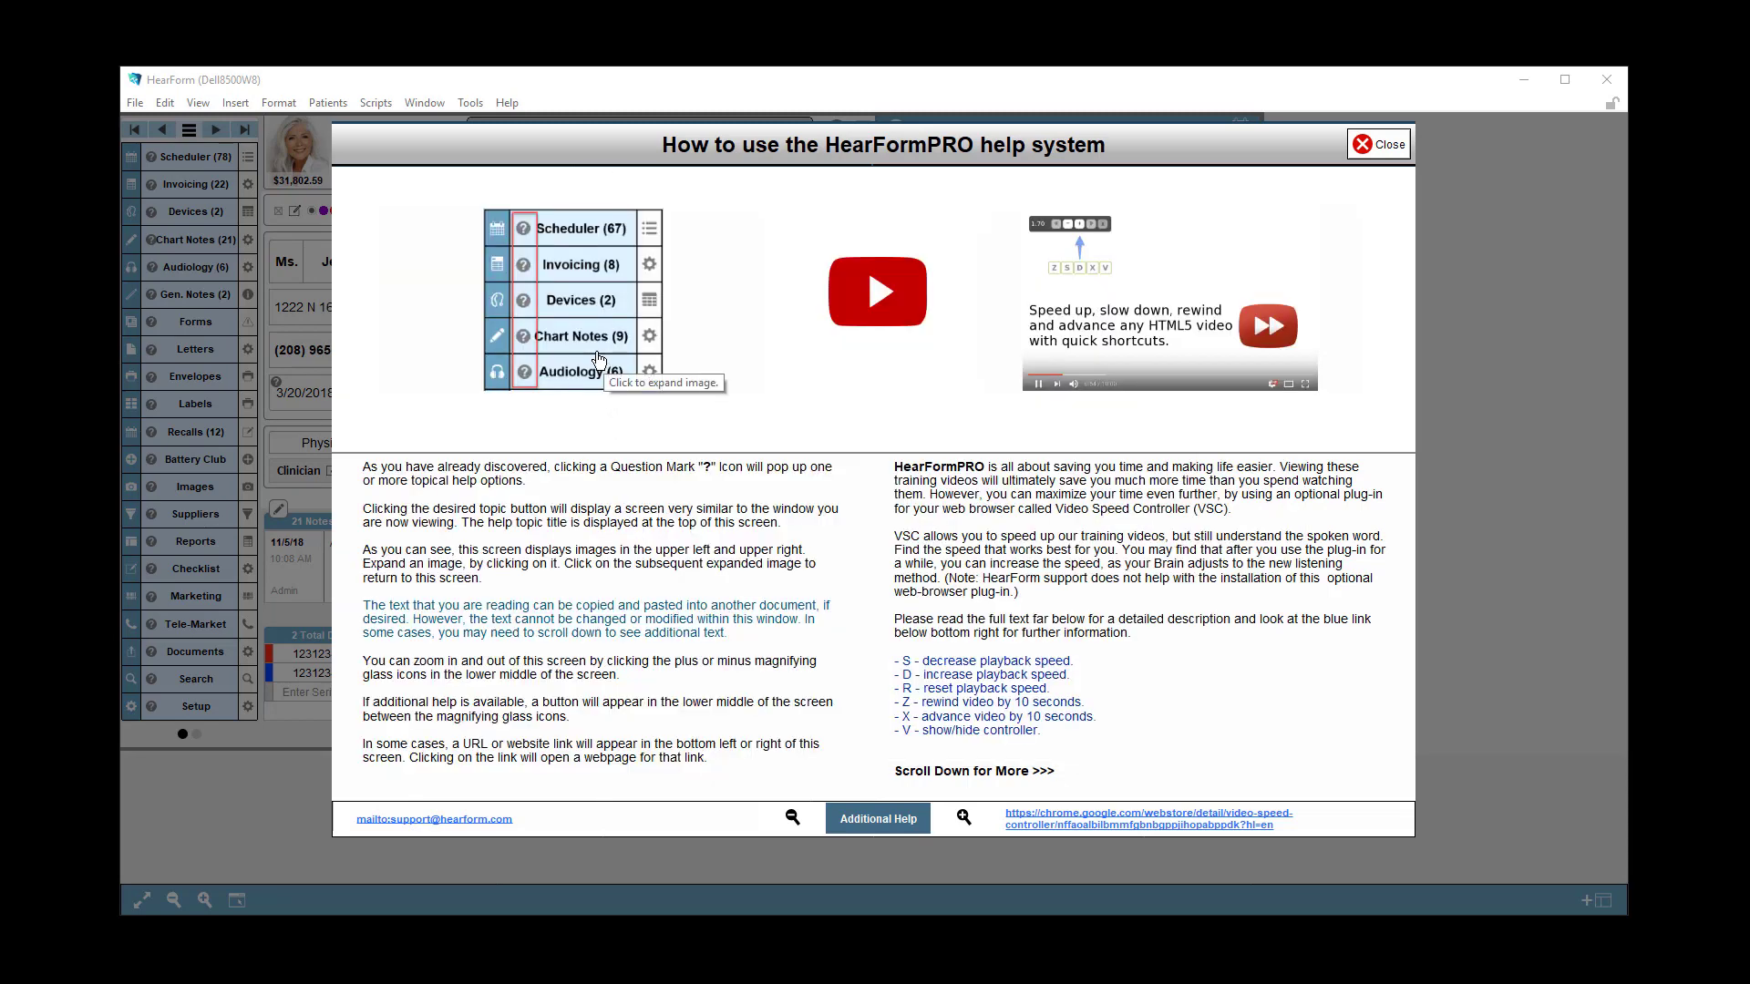
pyautogui.click(1158, 330)
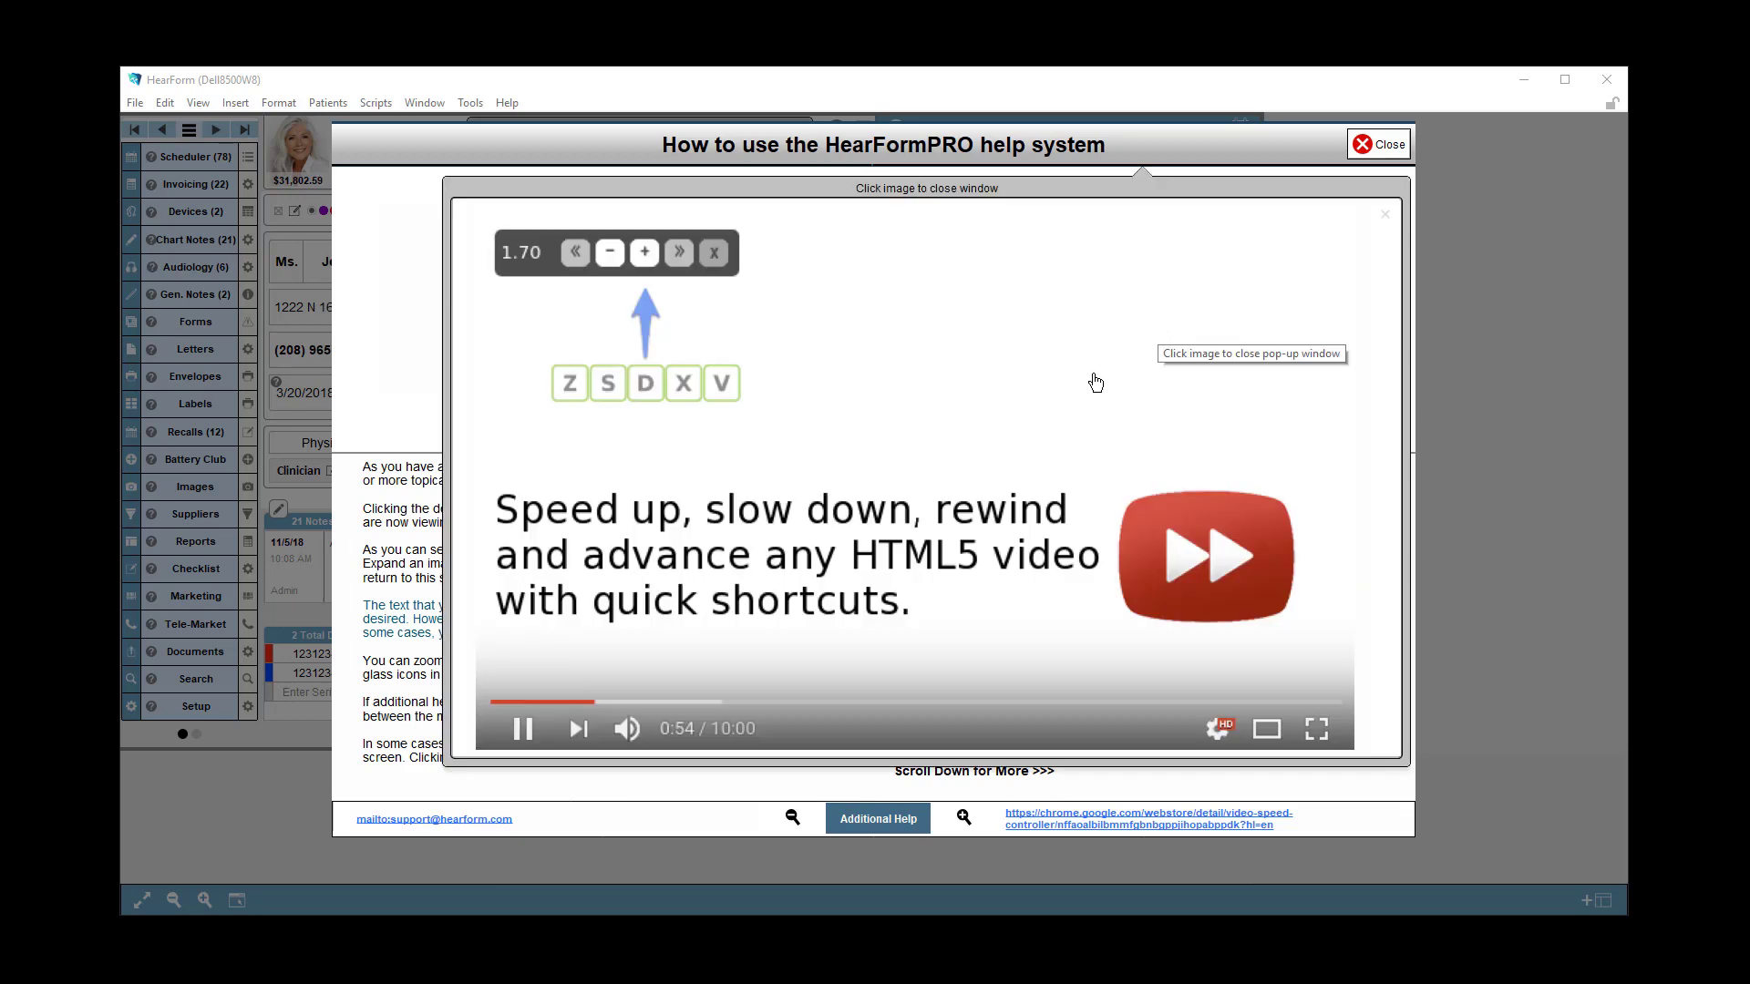
pyautogui.click(1010, 427)
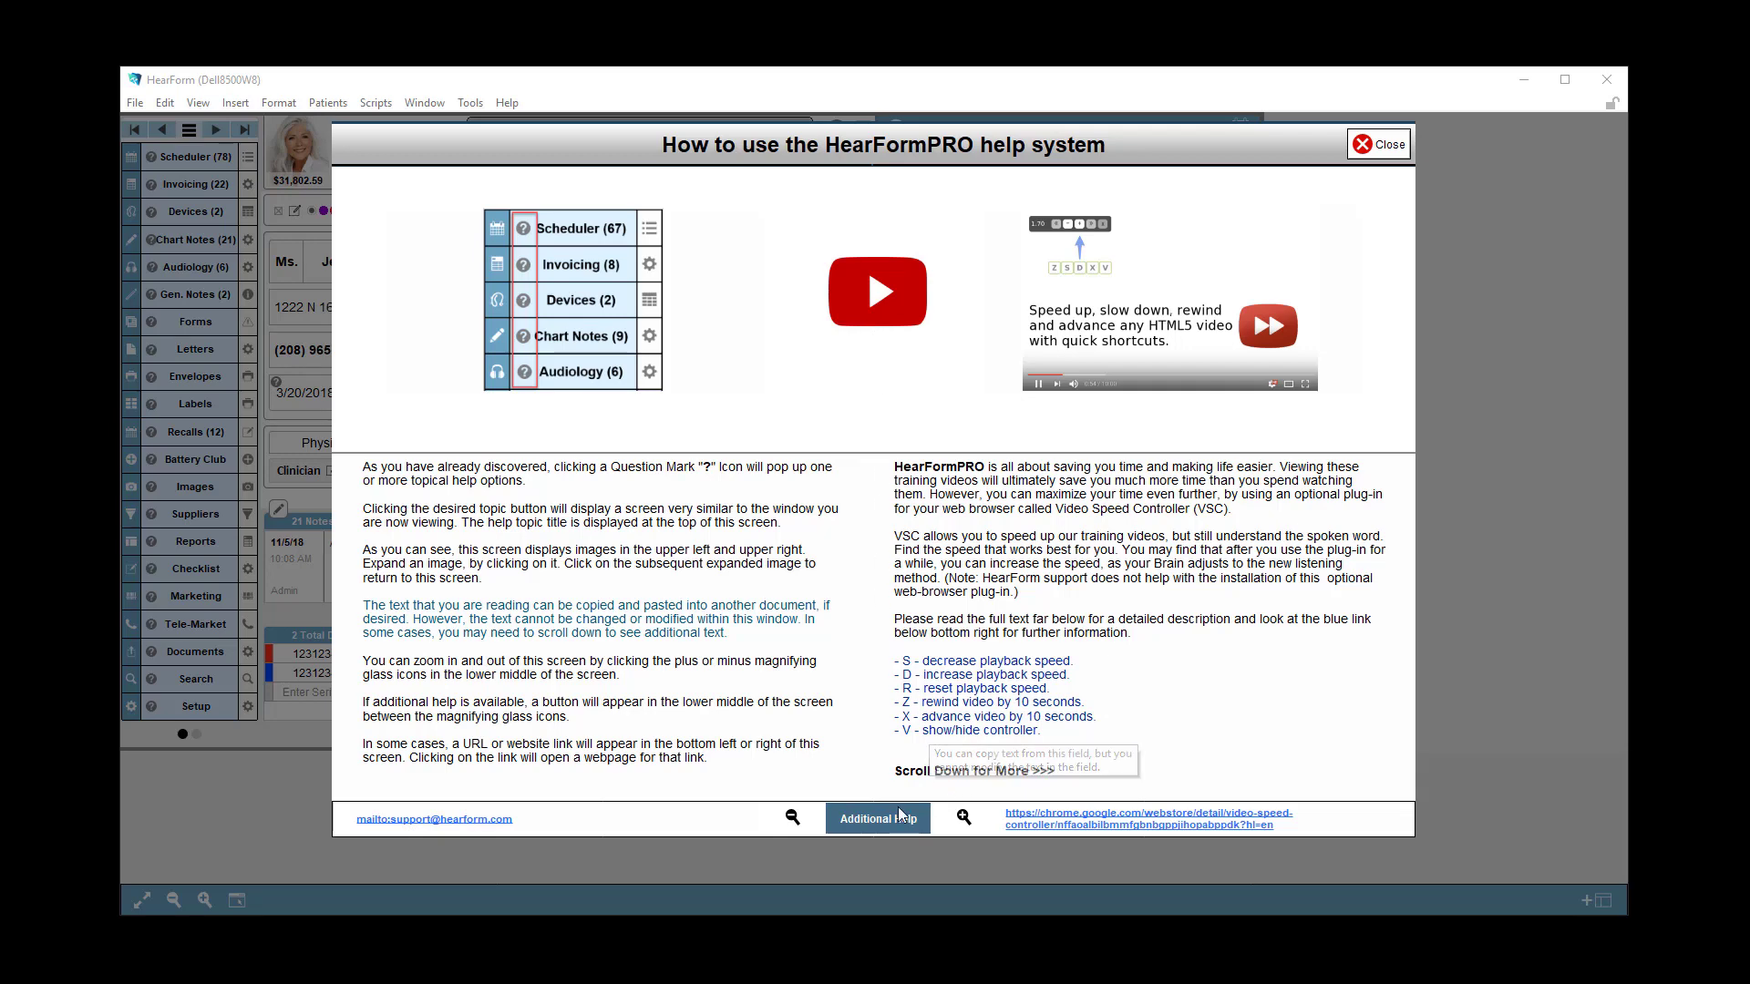
# Check the help topic's support e-mail link, discarding the blank message, and its Video Speed Controller web store link, then return to the help topic.
pyautogui.click(485, 820)
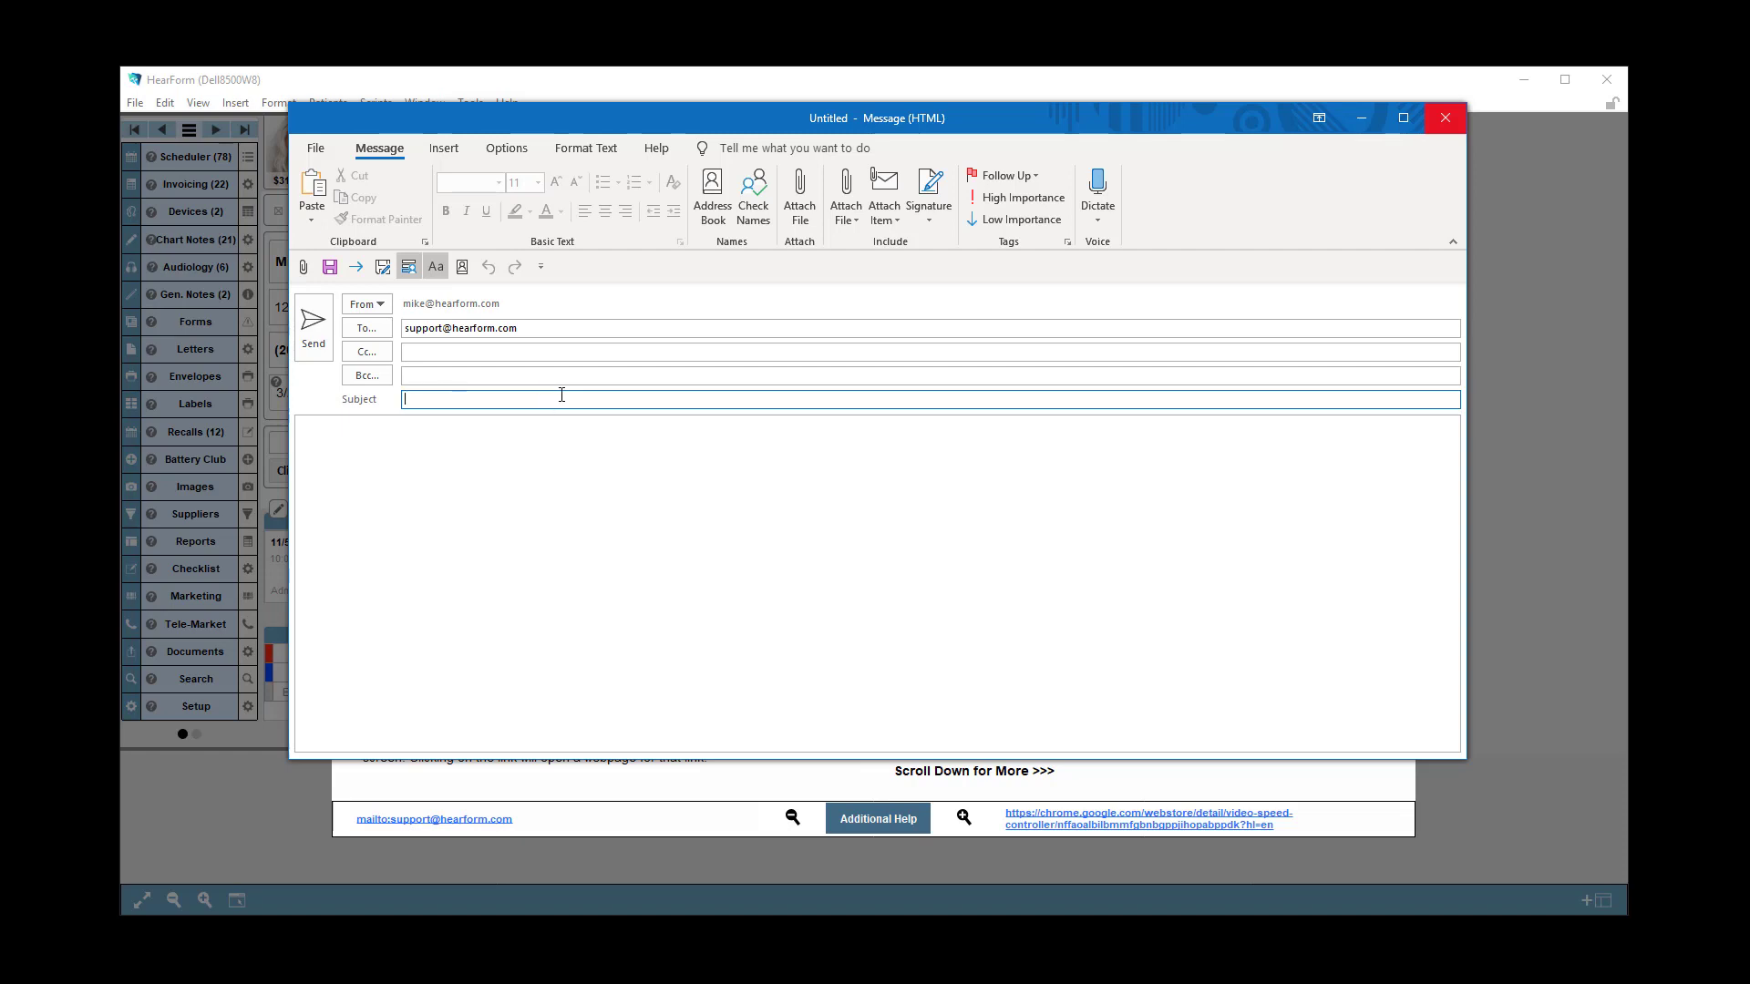
pyautogui.moveTo(533, 328); pyautogui.dragTo(344, 297)
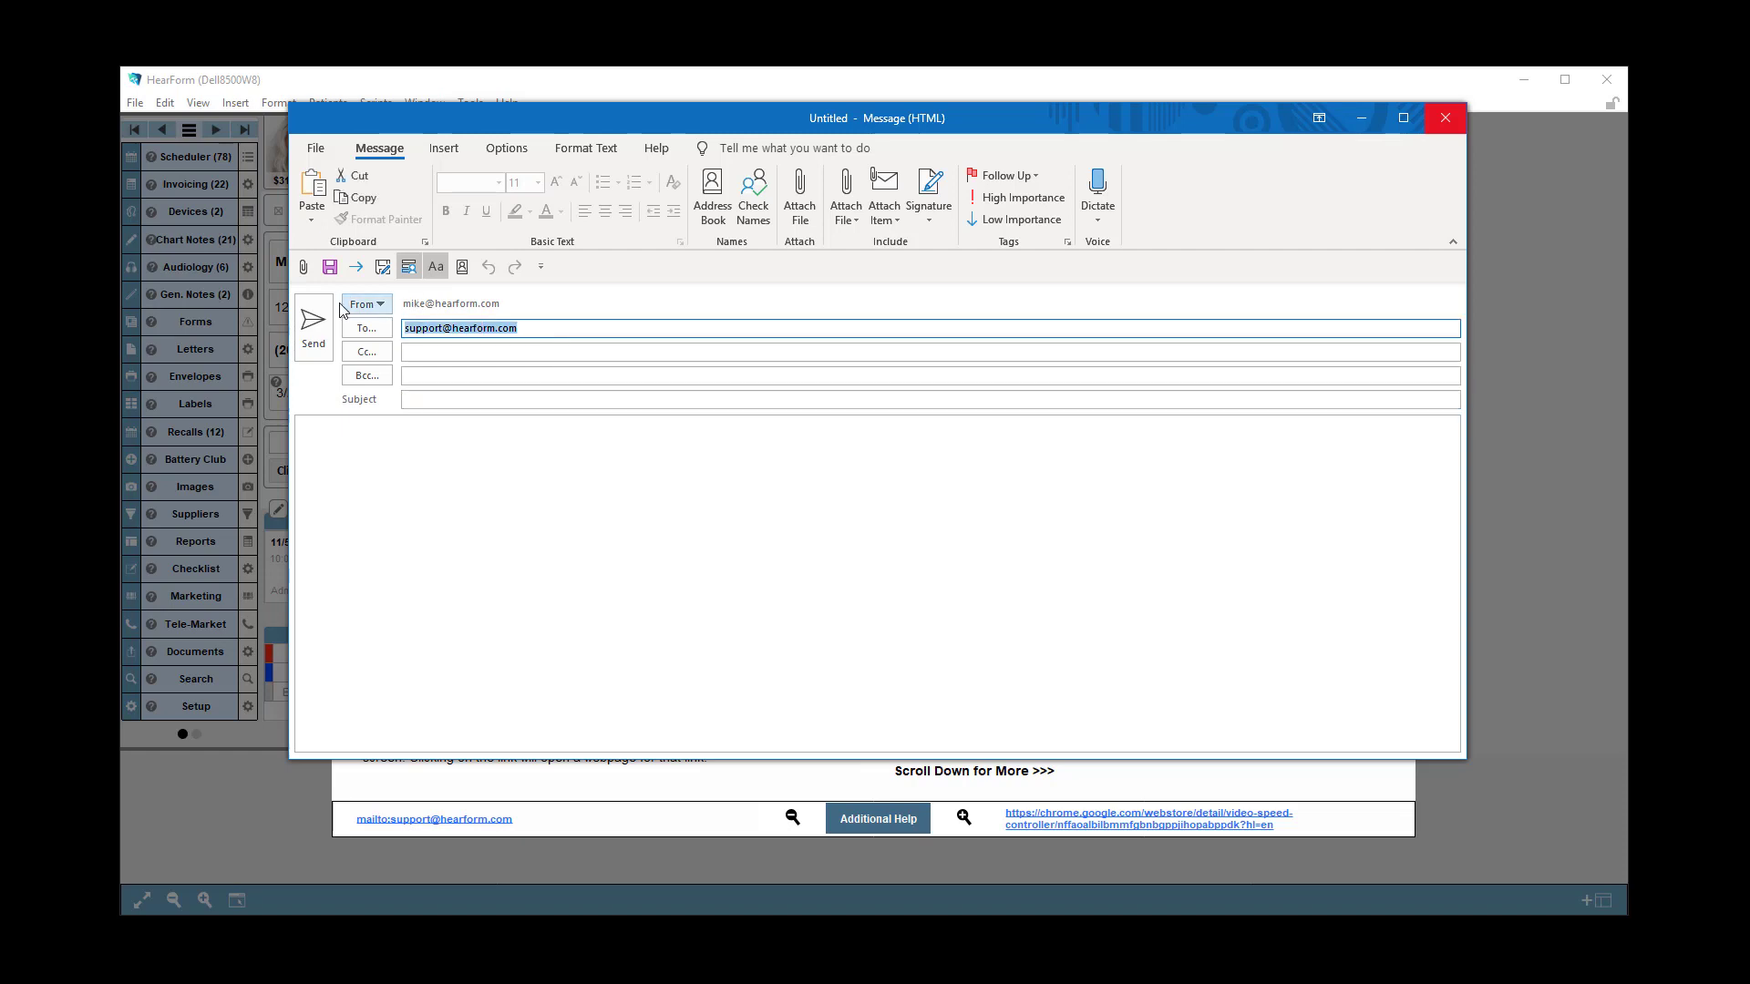
pyautogui.click(1446, 118)
pyautogui.click(890, 624)
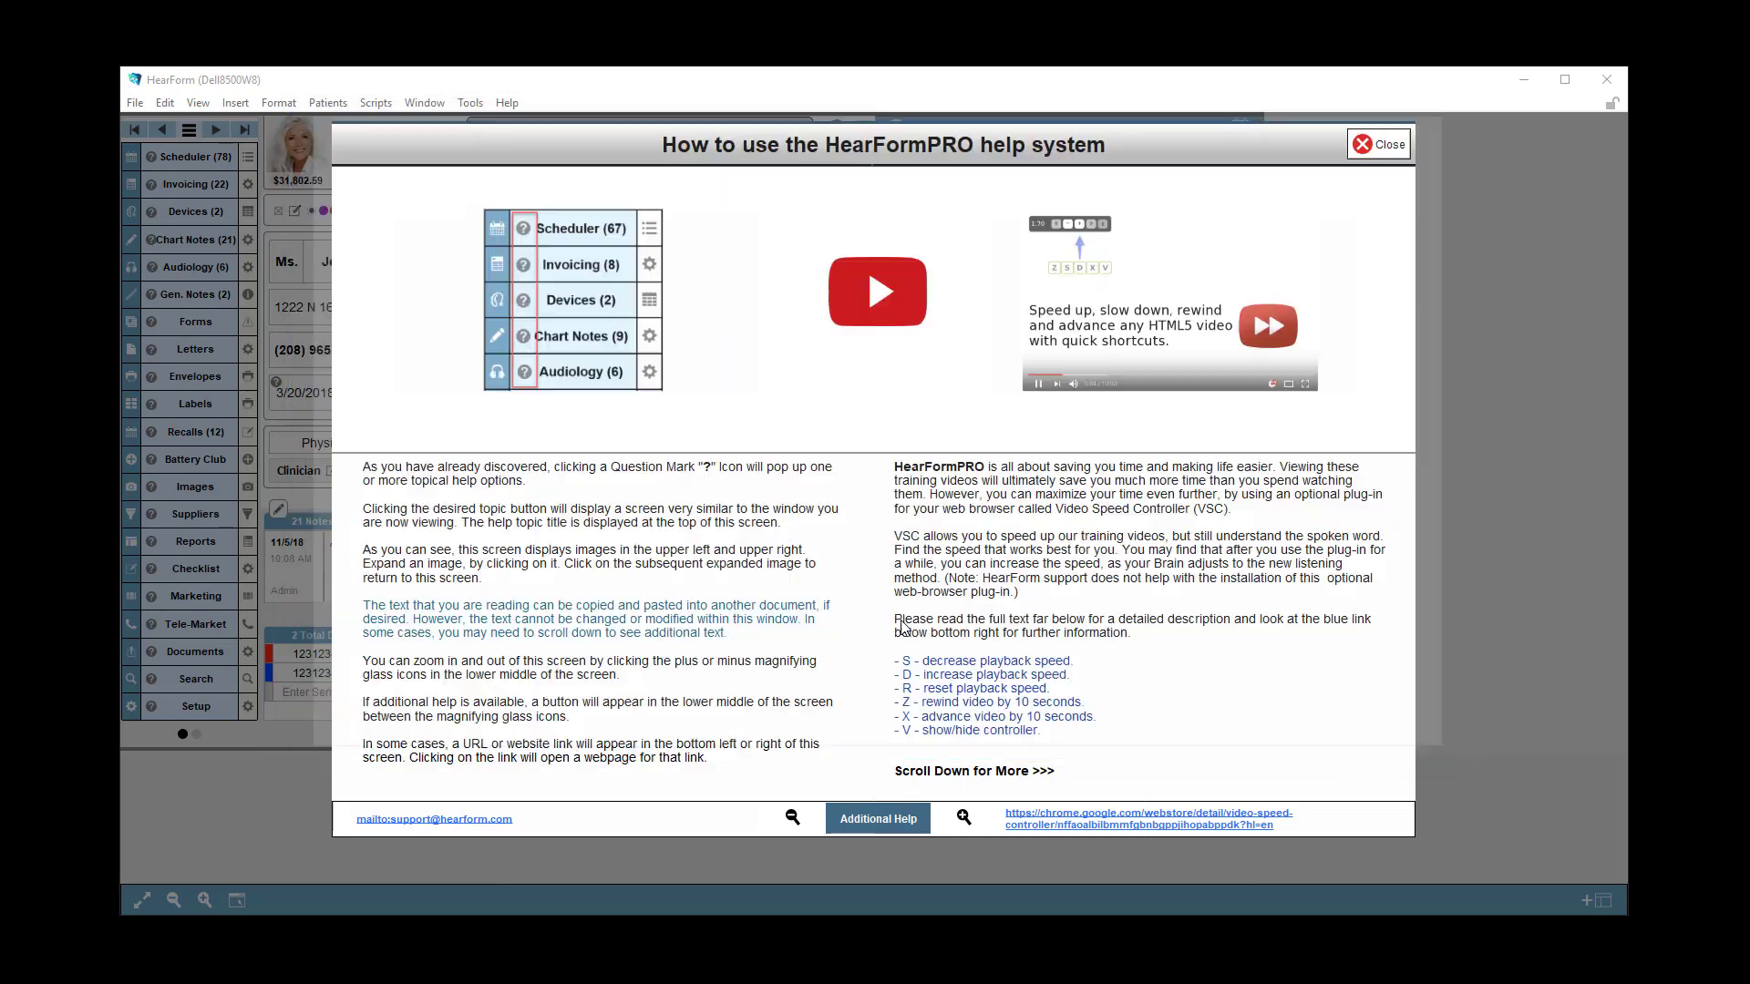
pyautogui.click(1073, 818)
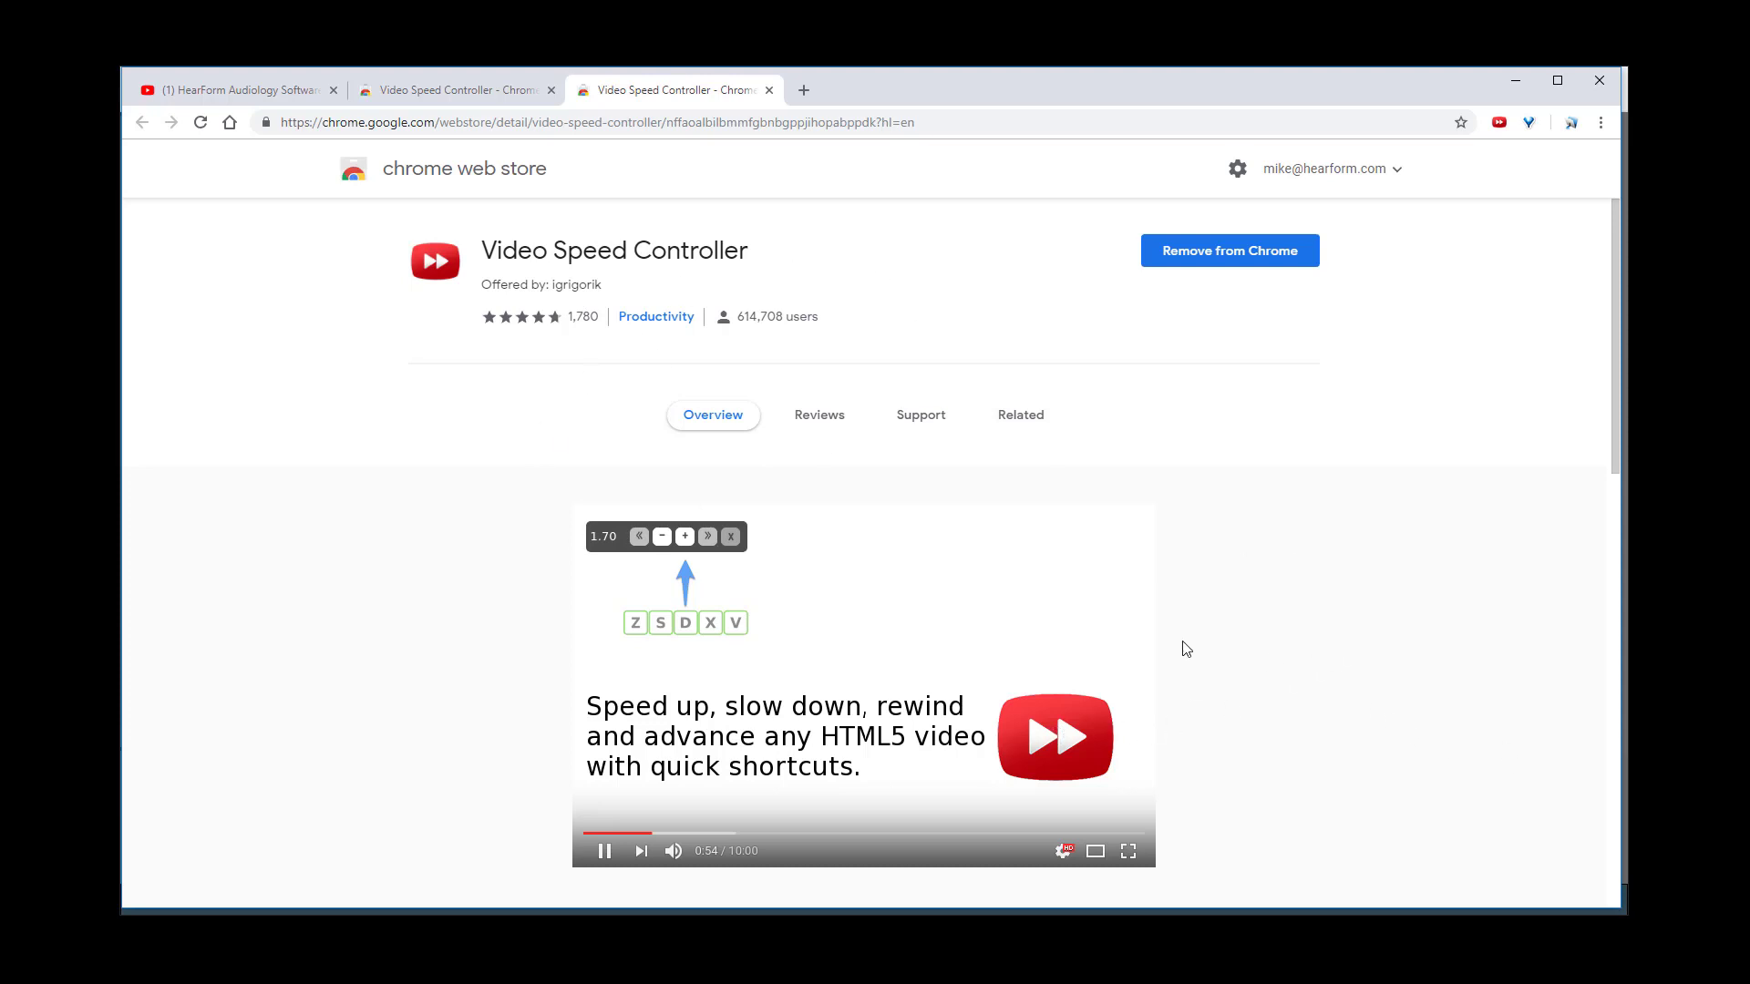
pyautogui.click(1518, 86)
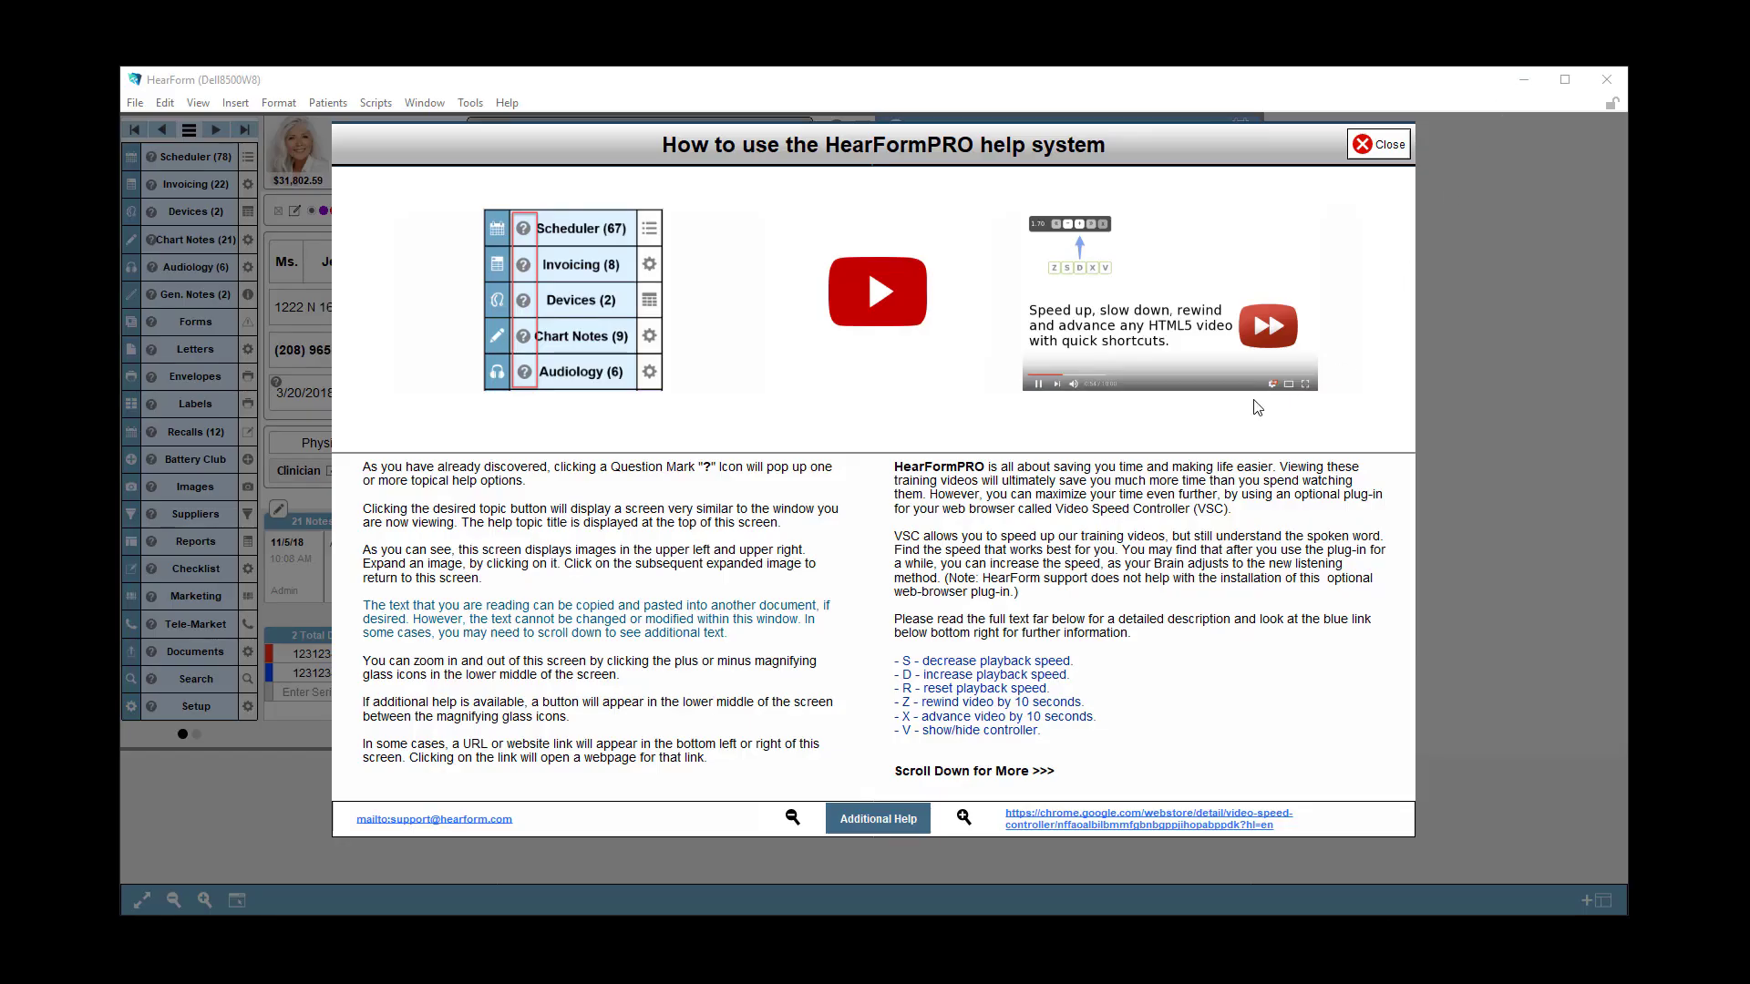
# View the topic's additional help, highlight its text about showing or hiding help icons, and close it.
pyautogui.click(870, 822)
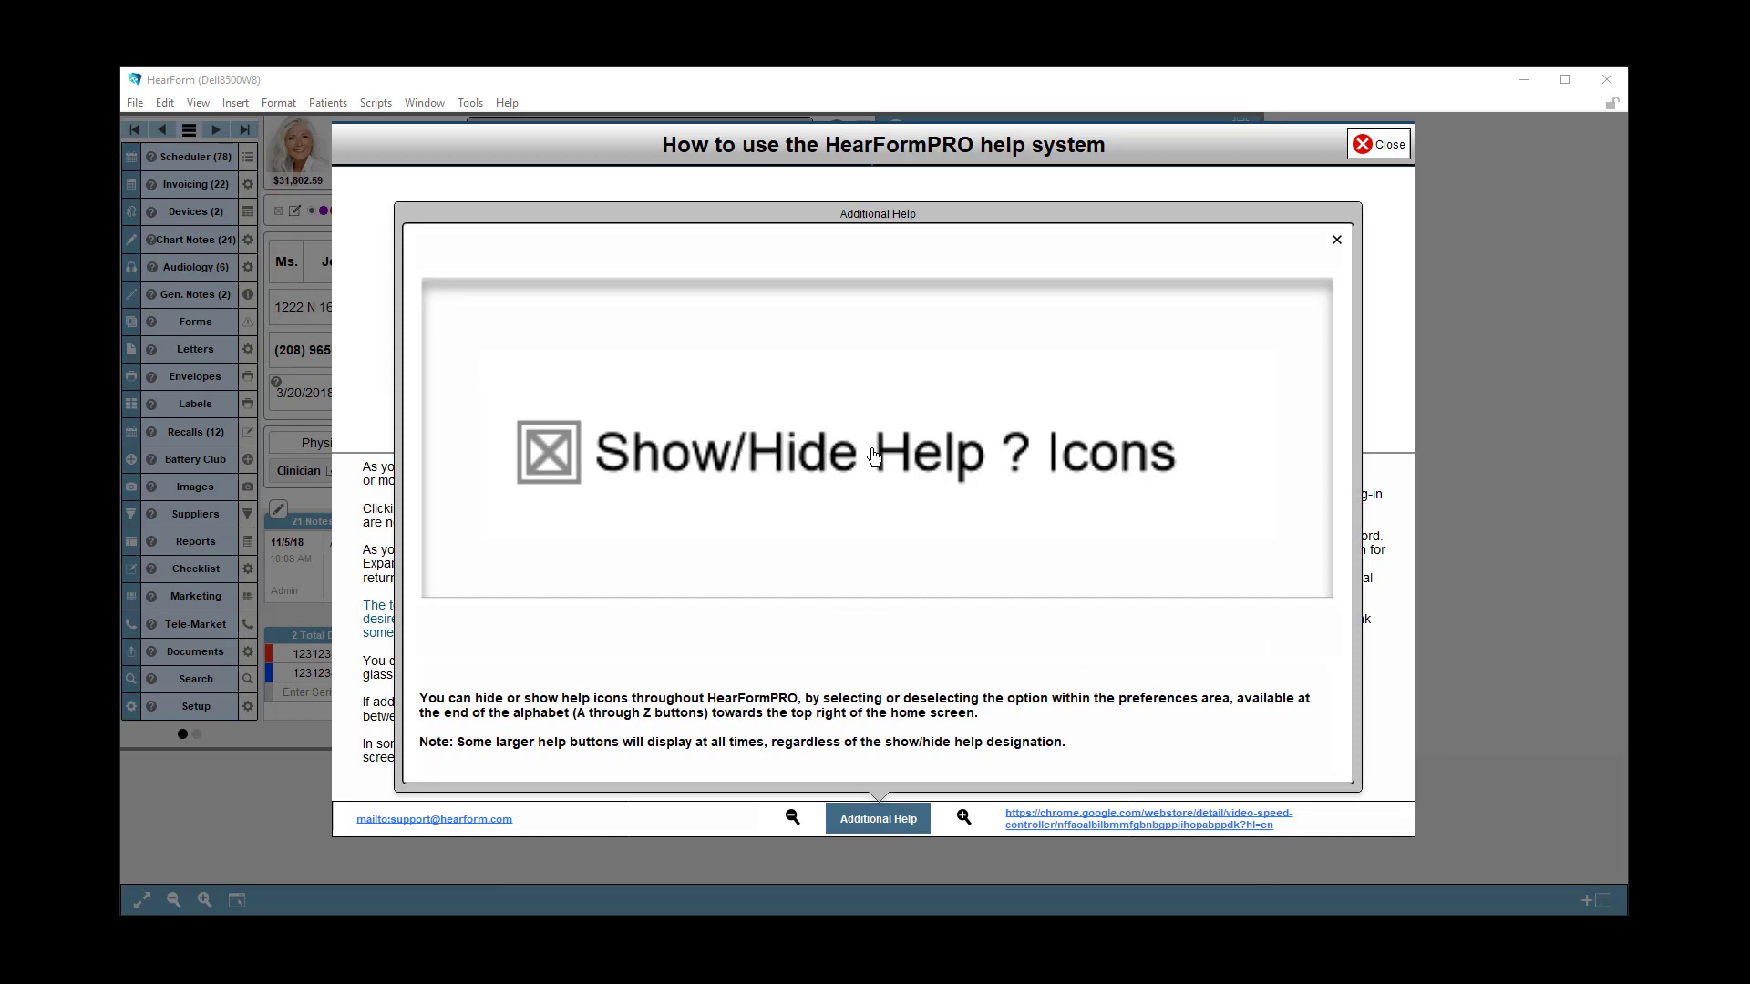
pyautogui.moveTo(456, 698); pyautogui.dragTo(1000, 781)
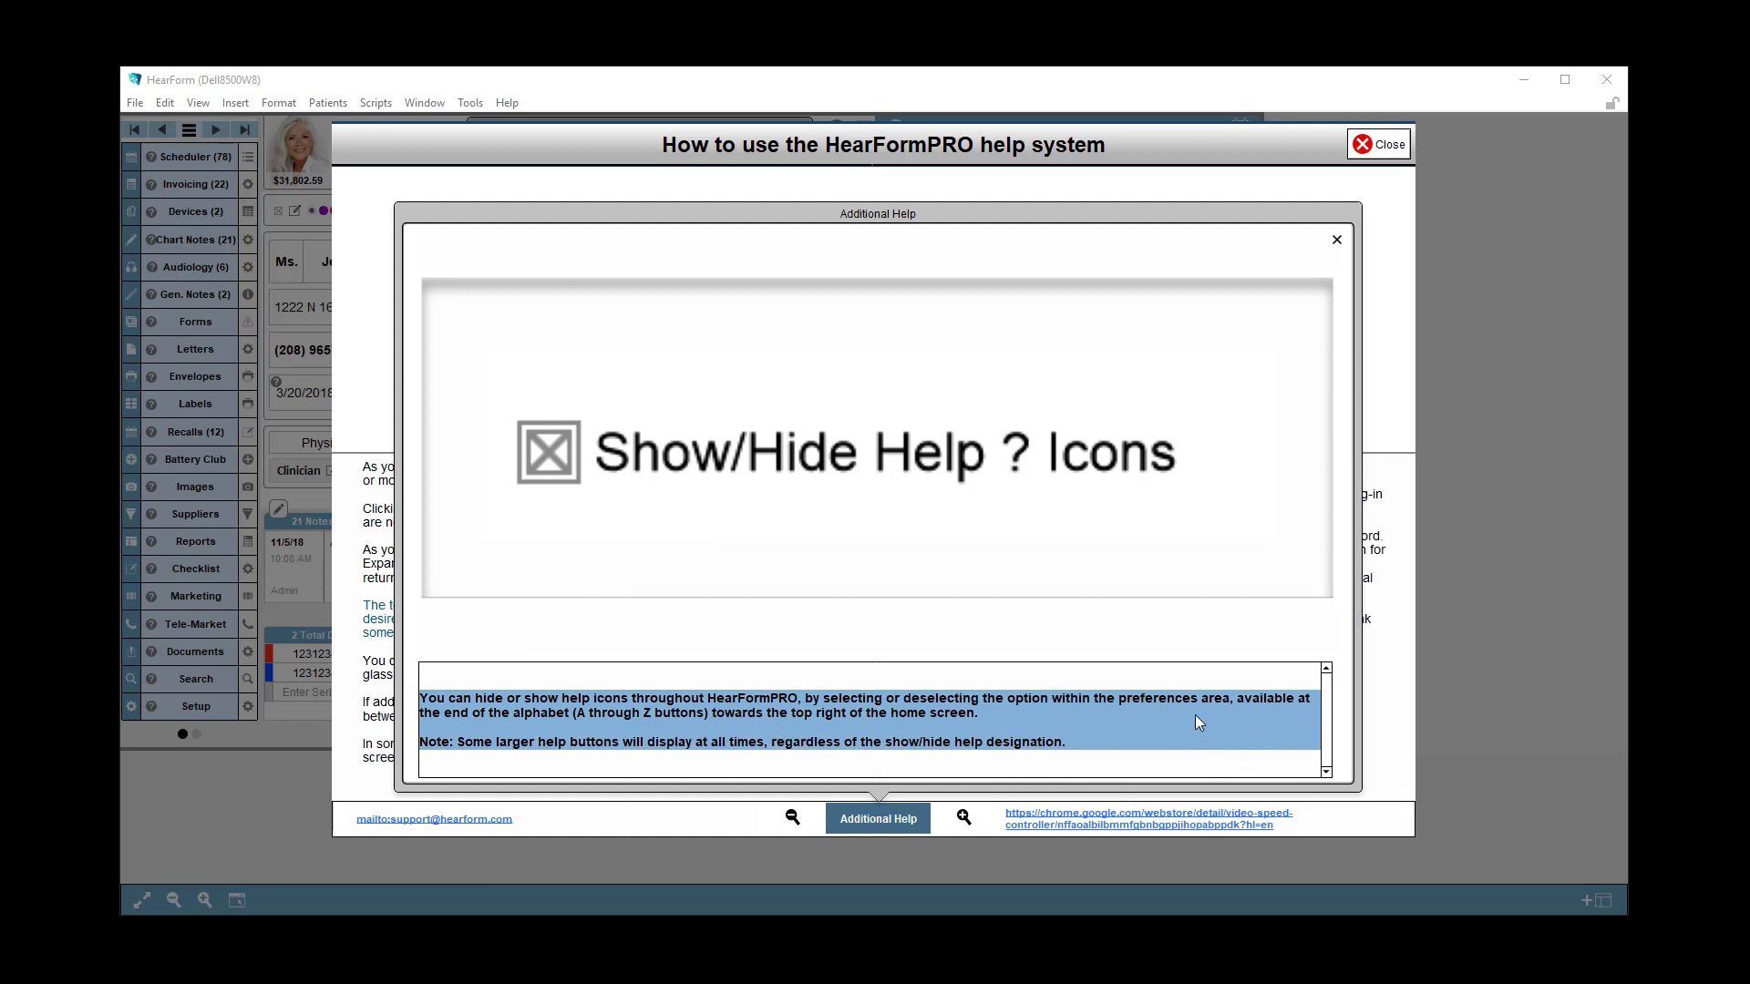
pyautogui.click(1338, 241)
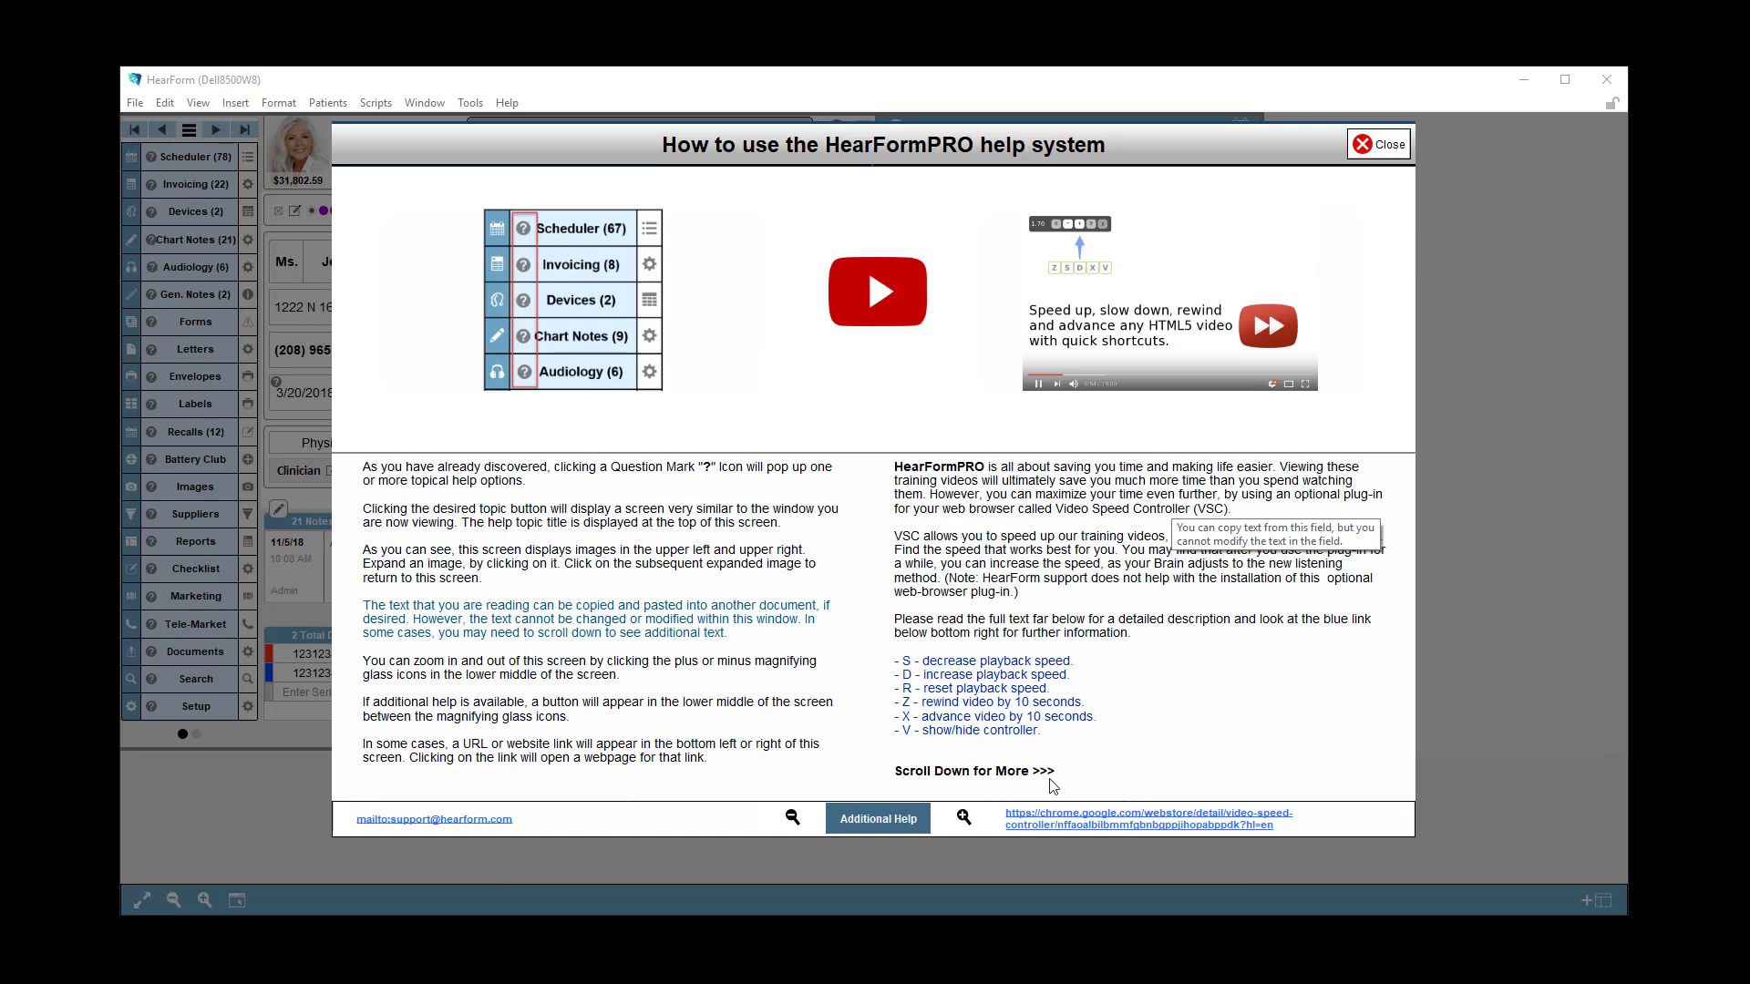
# Review the topic's two text columns, highlighting the scroll-down note and the paragraph about copying text, and close the topic.
pyautogui.moveTo(1073, 780); pyautogui.dragTo(859, 774)
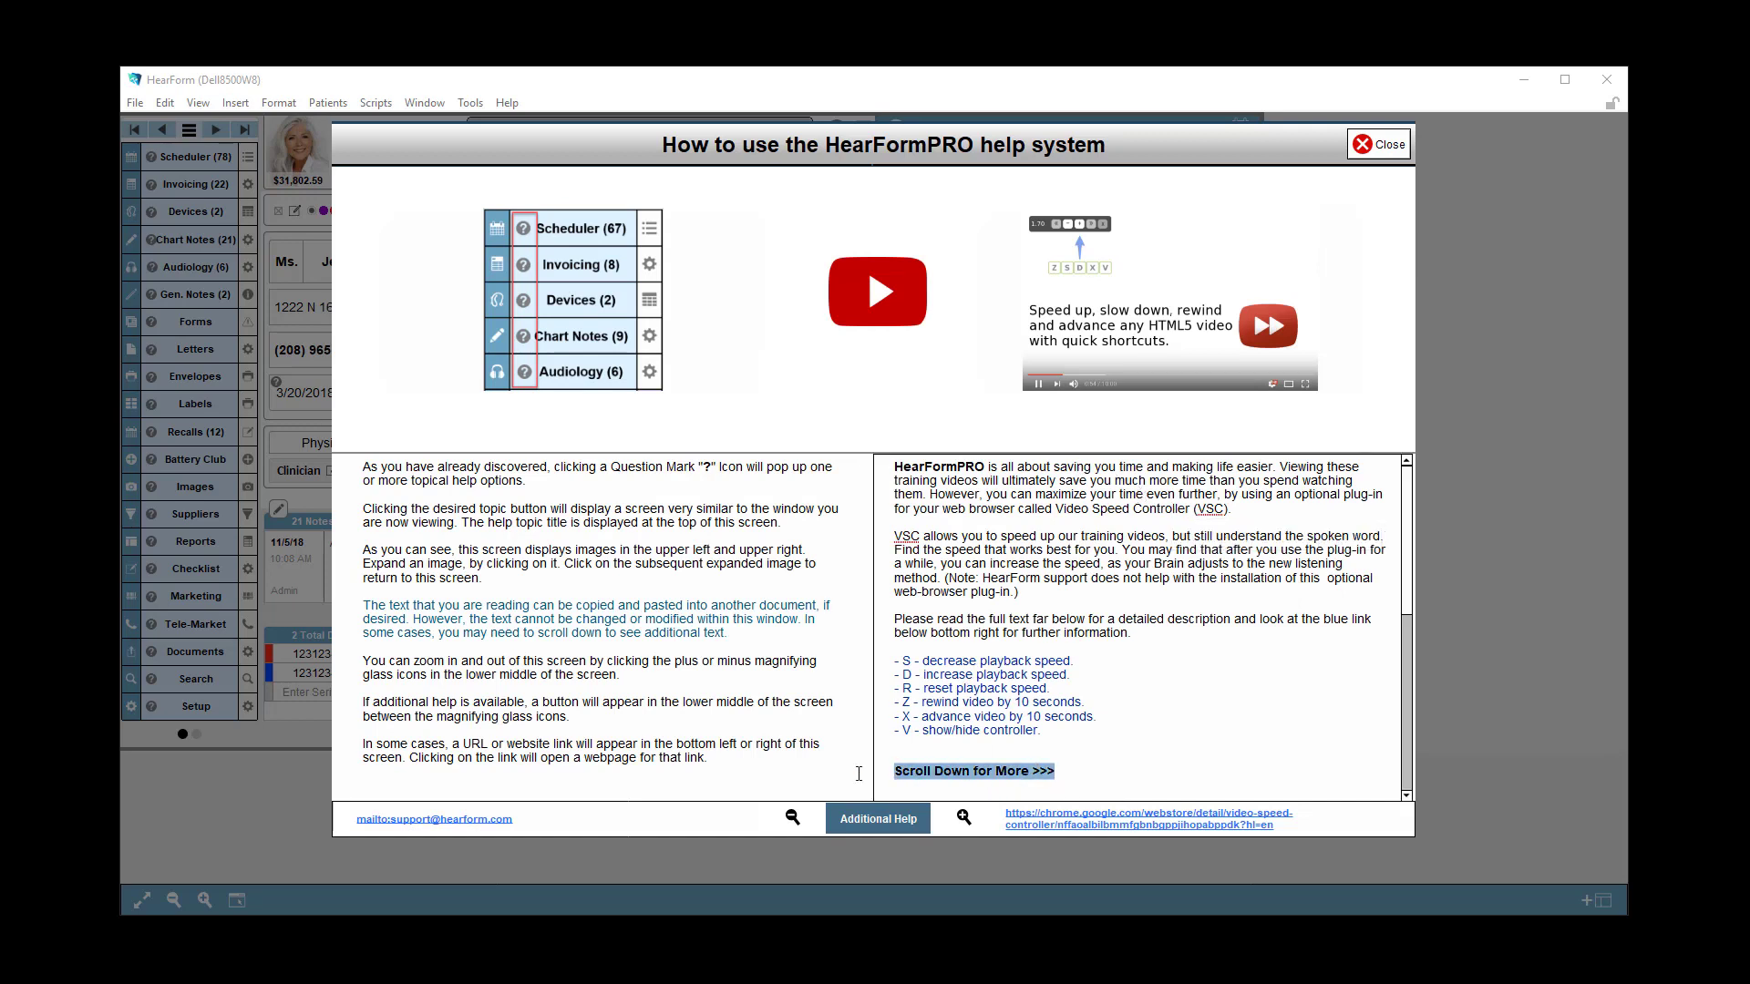
pyautogui.click(1086, 618)
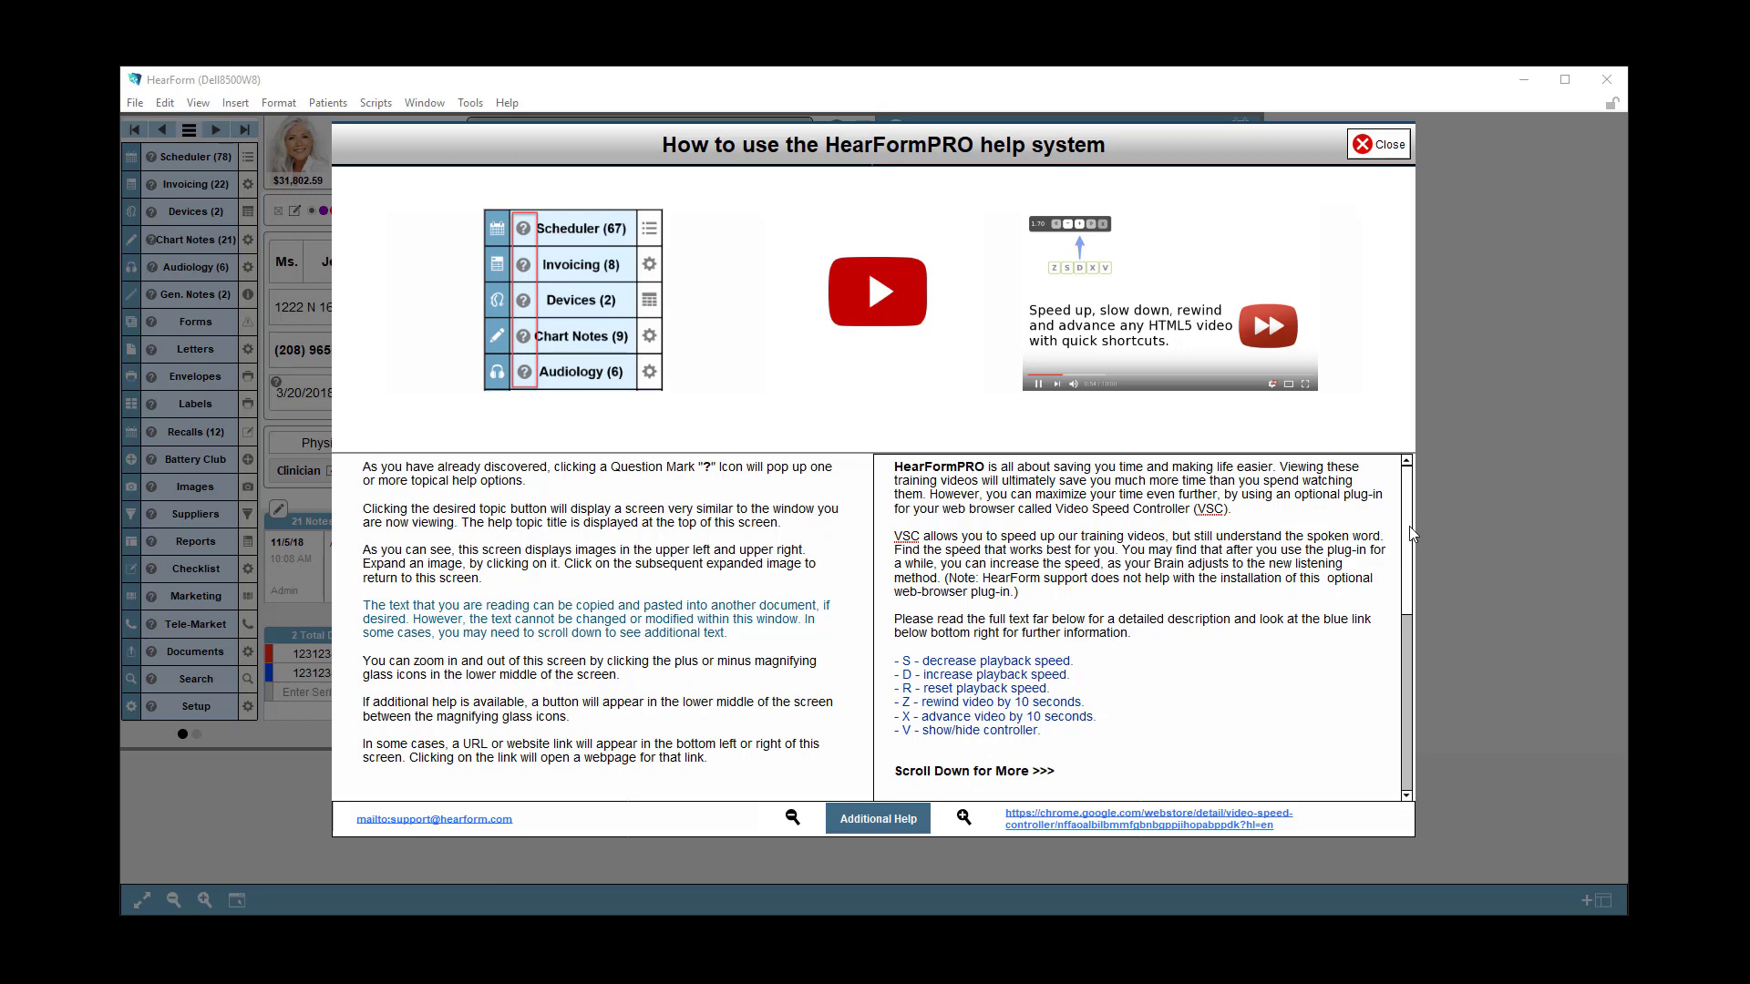
pyautogui.scroll(-3, 1399, 605)
pyautogui.scroll(-6, 1399, 605)
pyautogui.scroll(9, 1416, 506)
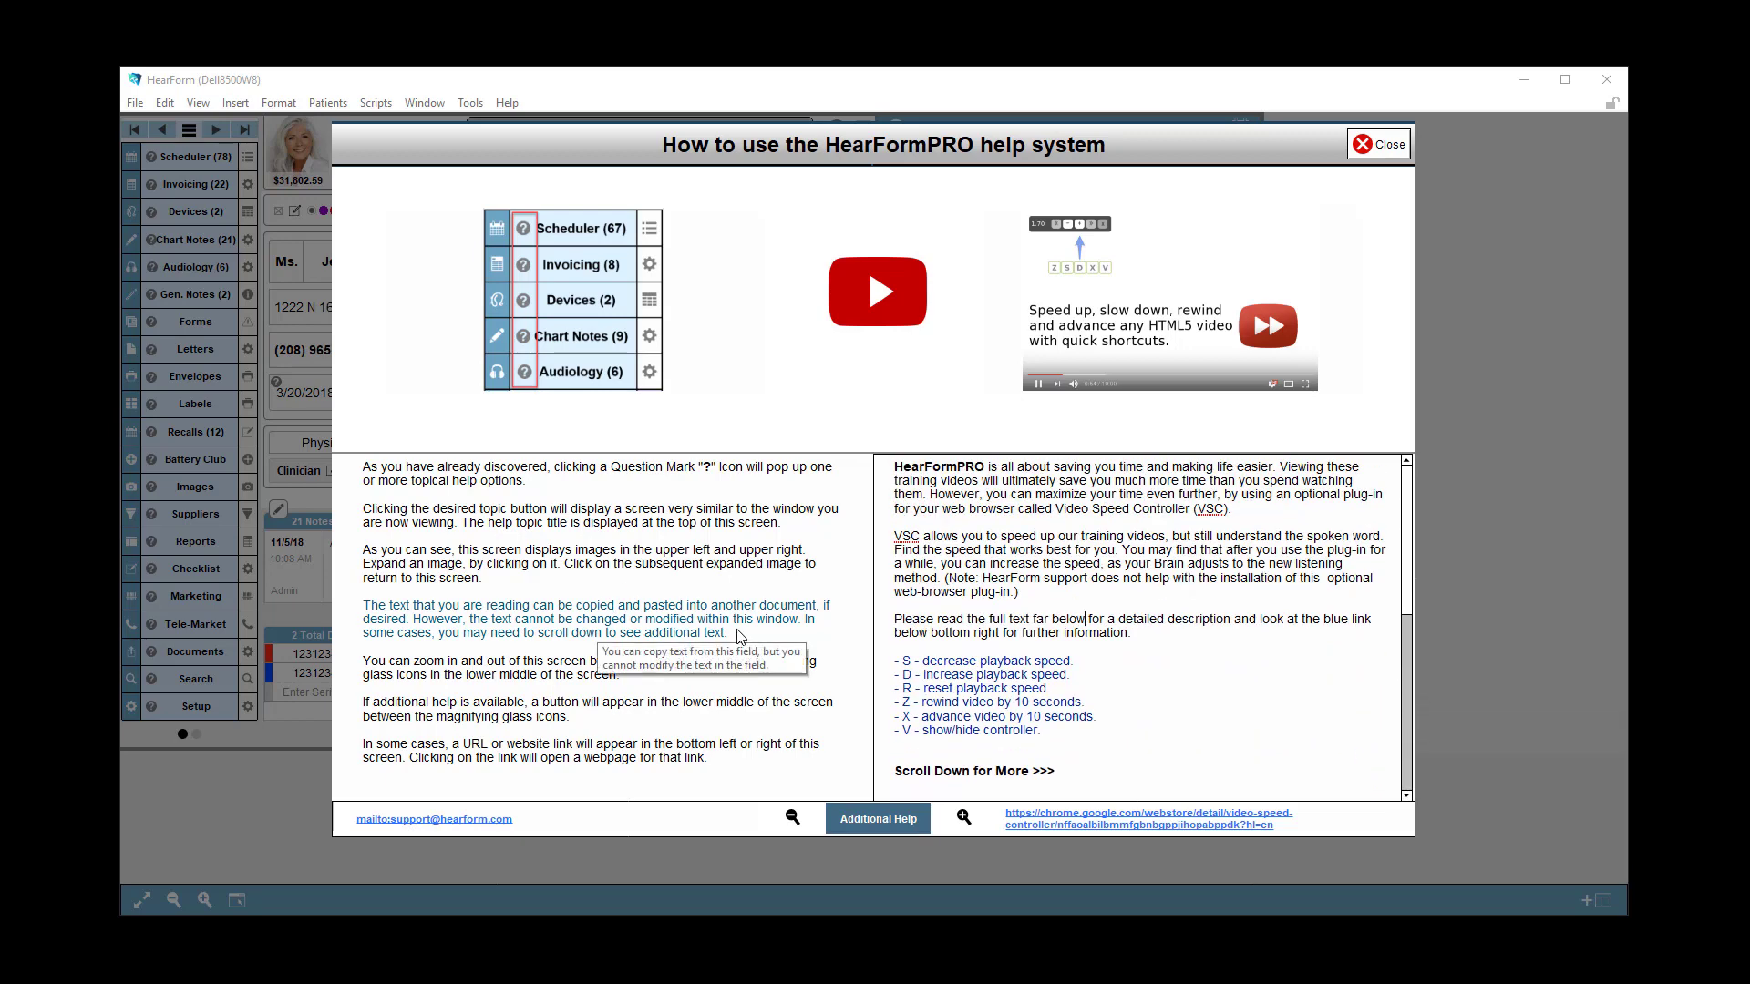
pyautogui.moveTo(738, 636); pyautogui.dragTo(348, 602)
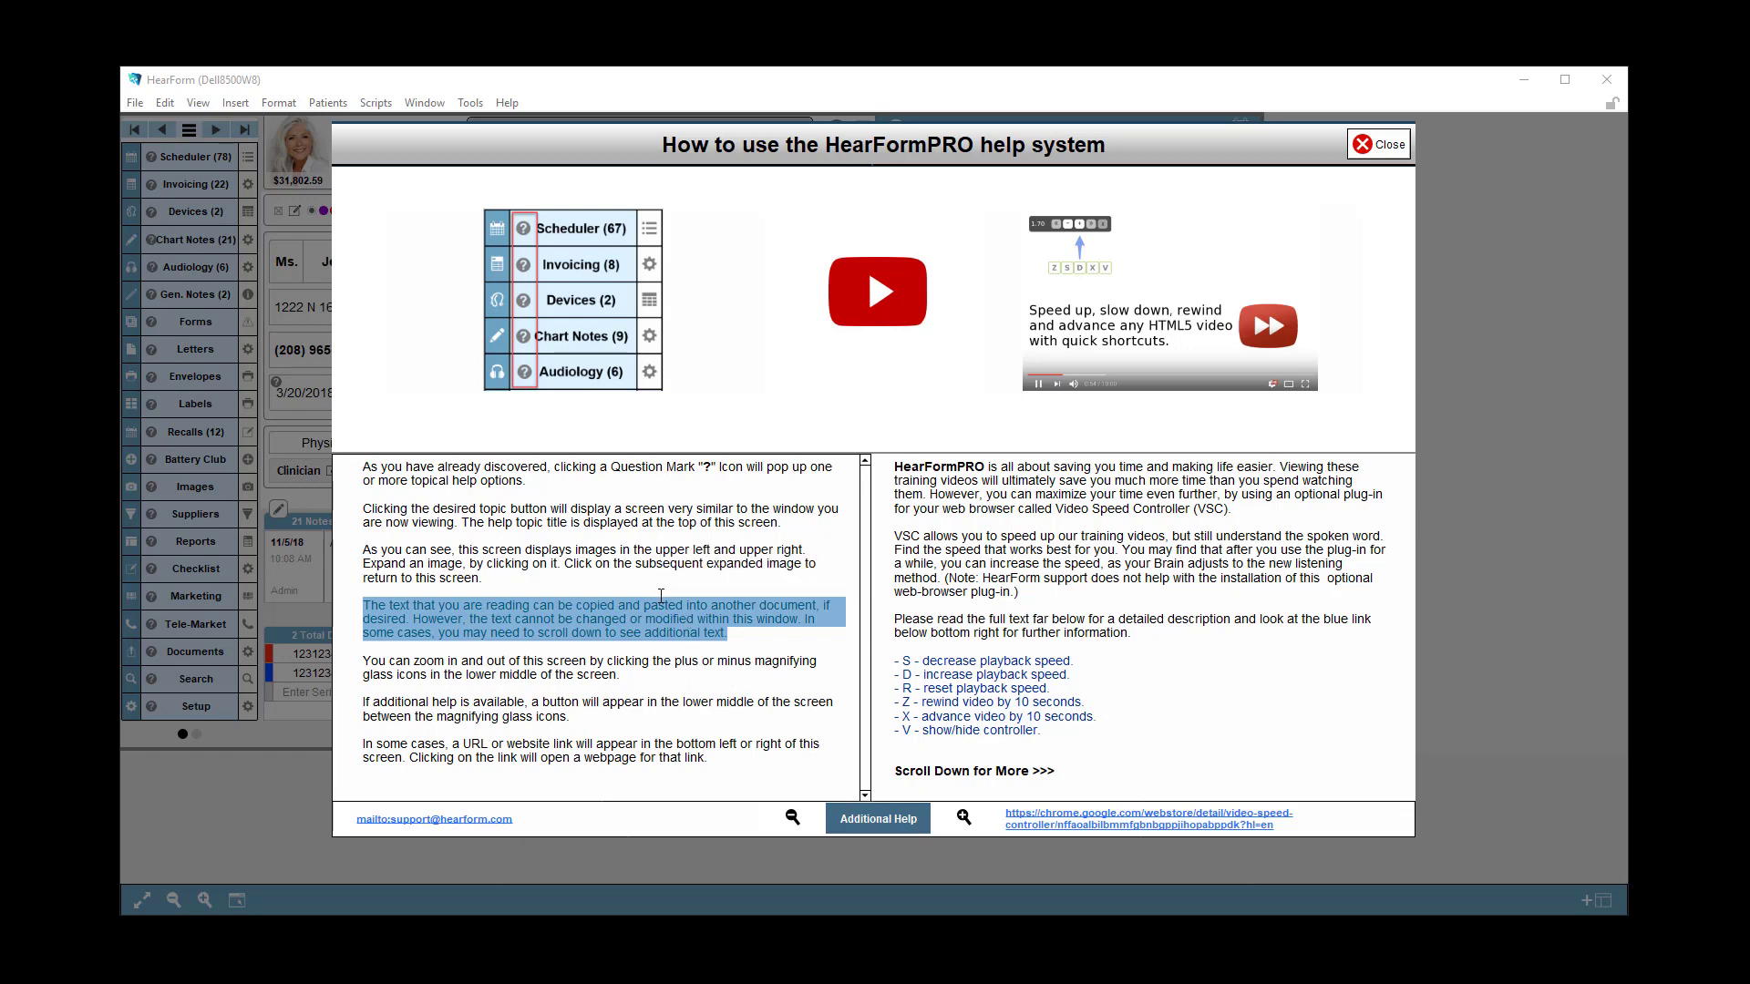
pyautogui.click(1391, 148)
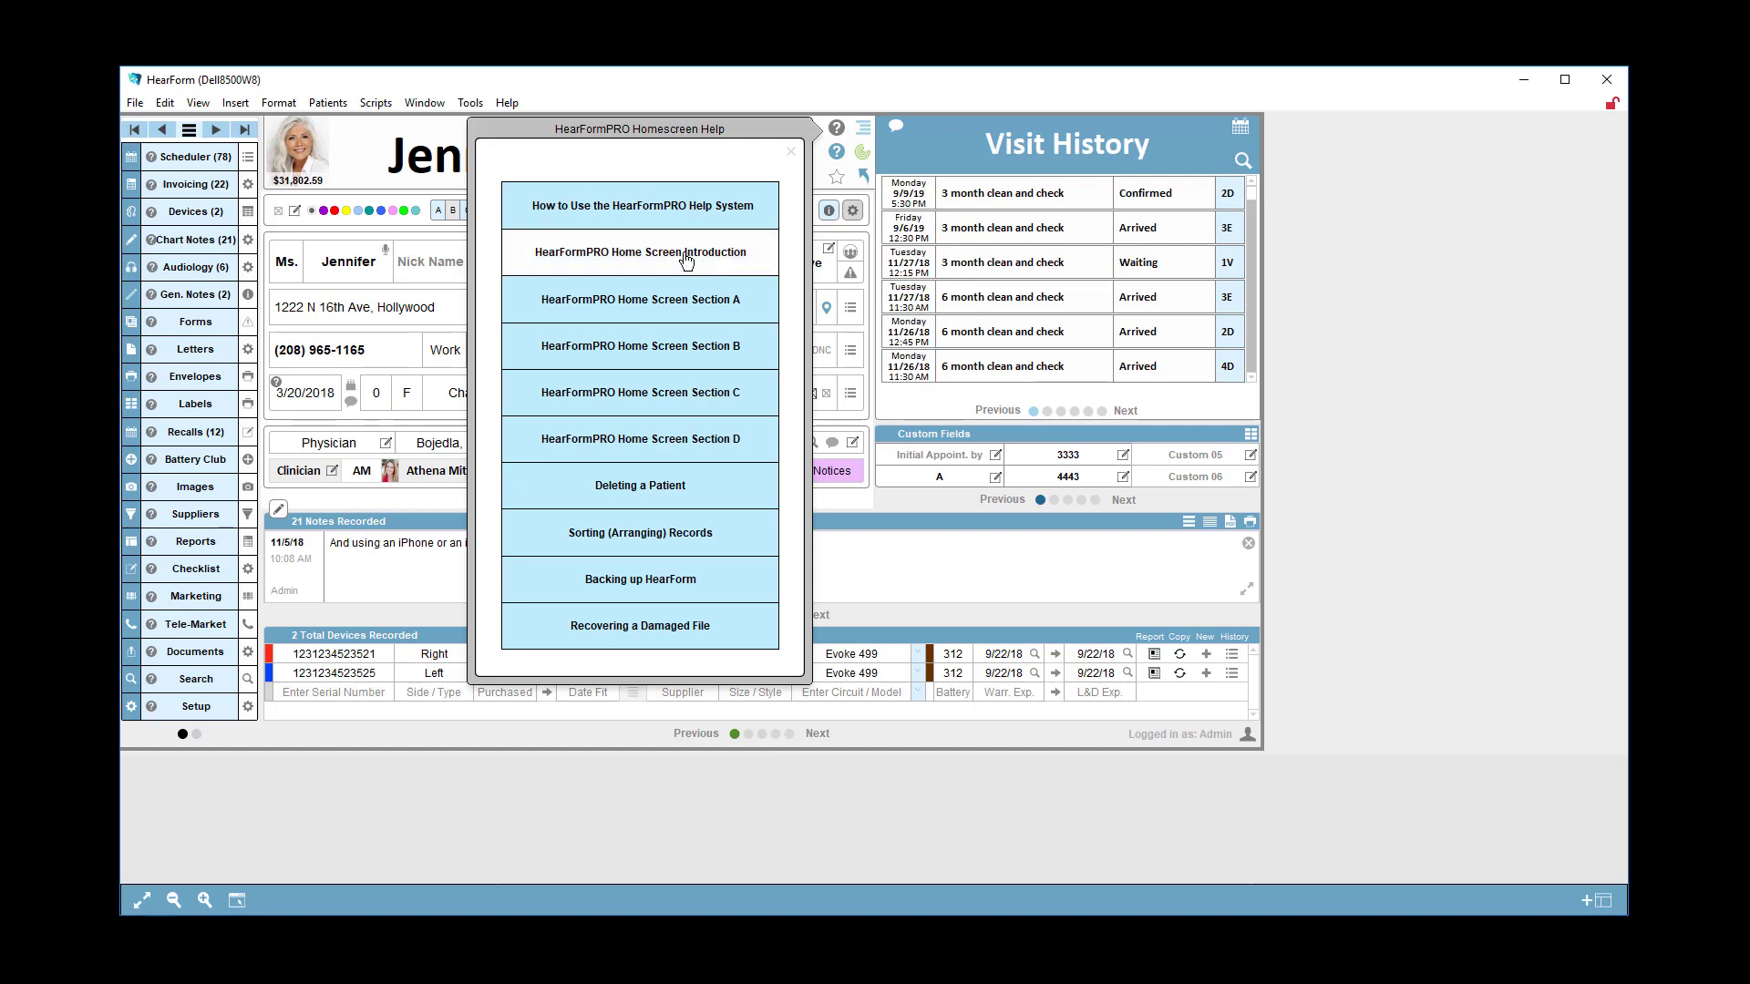
# Open the HearFormPRO Home Screen Section A help topic and enlarge, then dismiss, each of its two images.
pyautogui.click(683, 299)
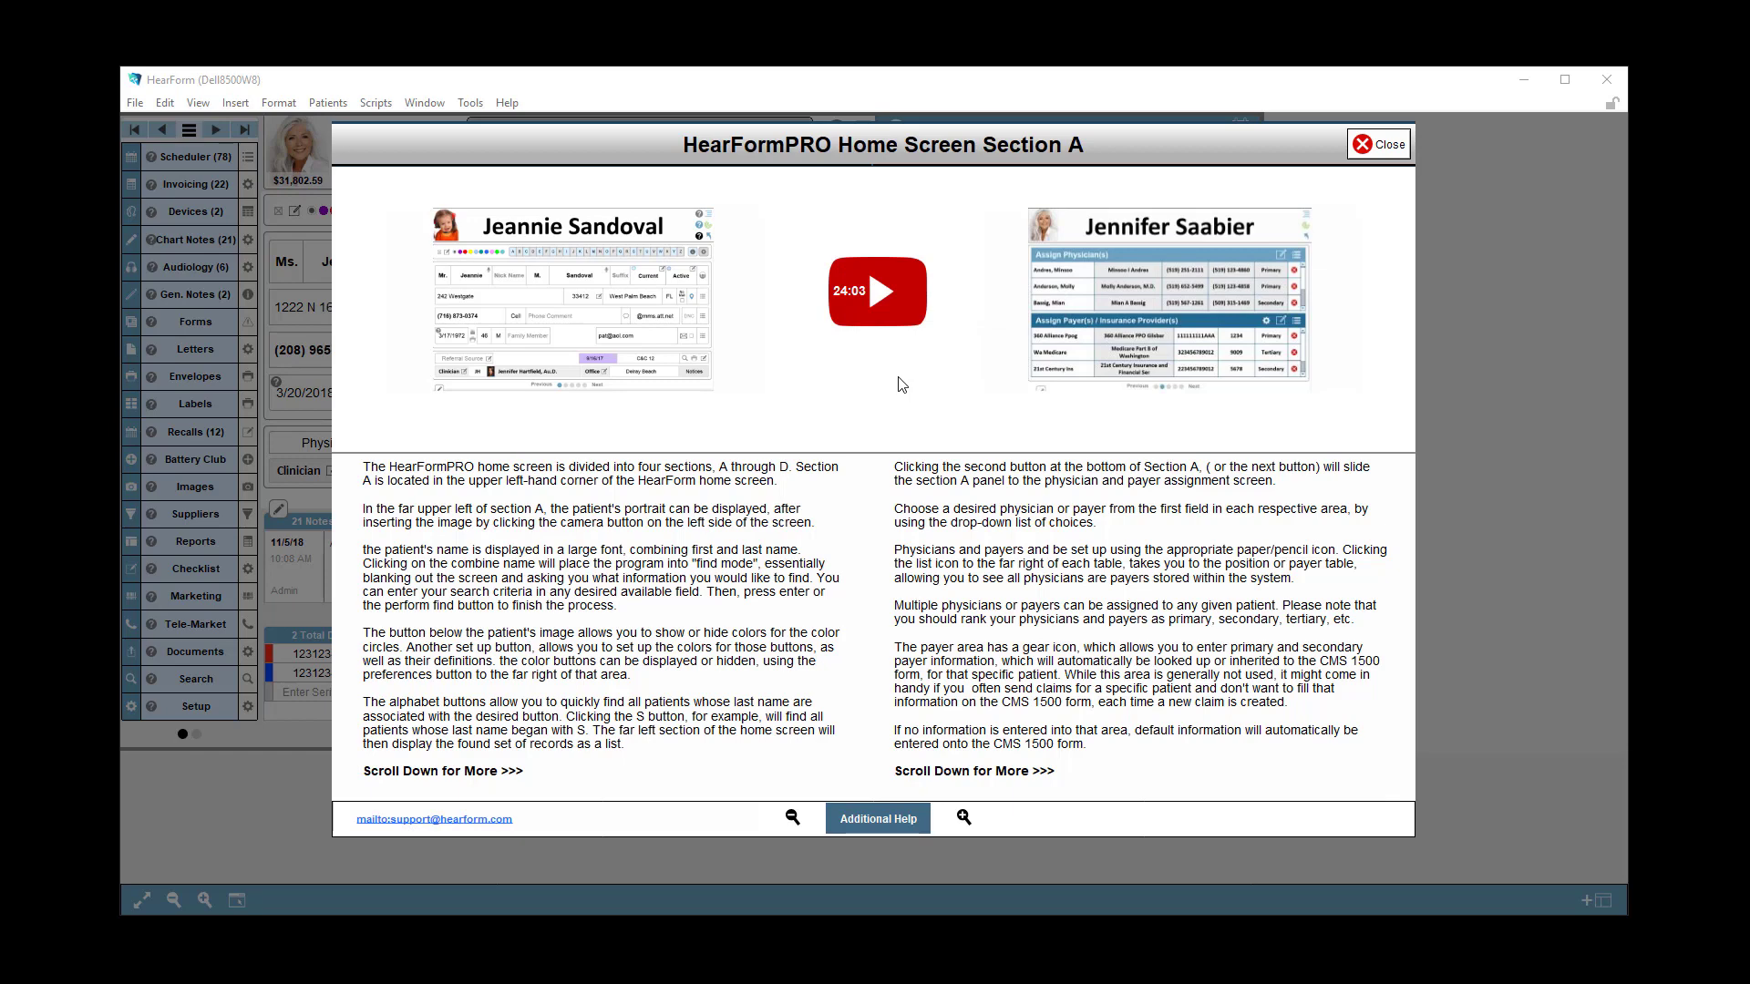
pyautogui.click(558, 308)
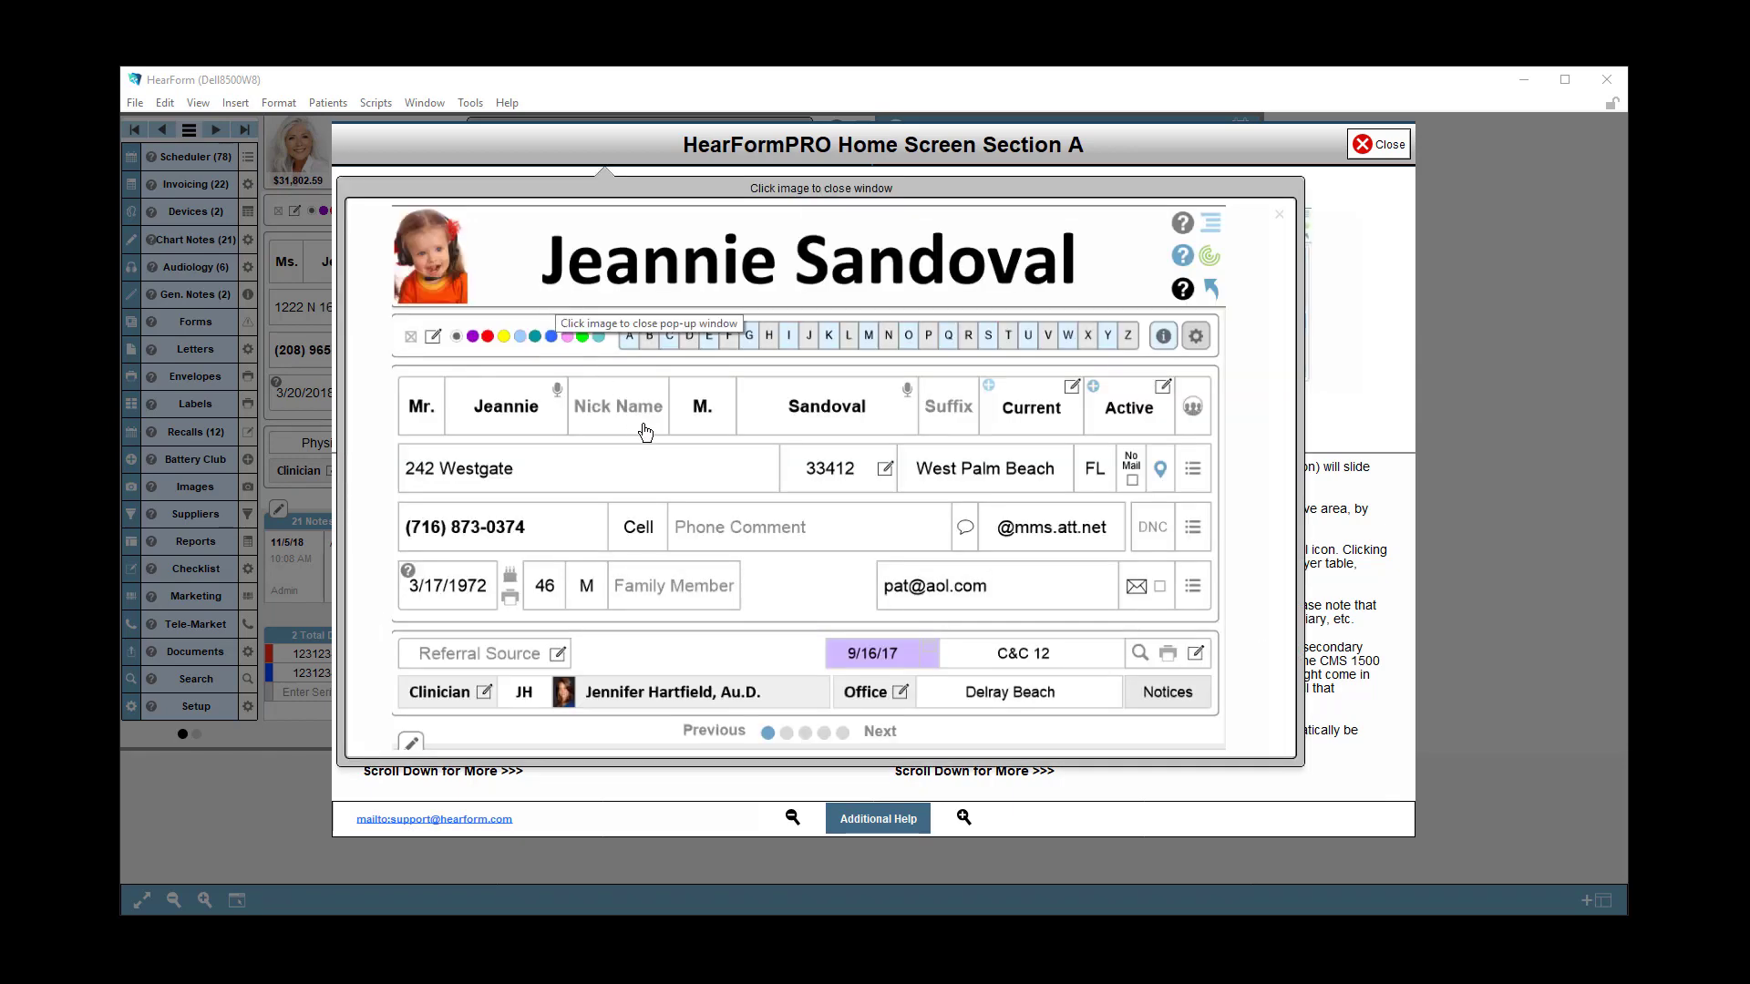
pyautogui.click(646, 433)
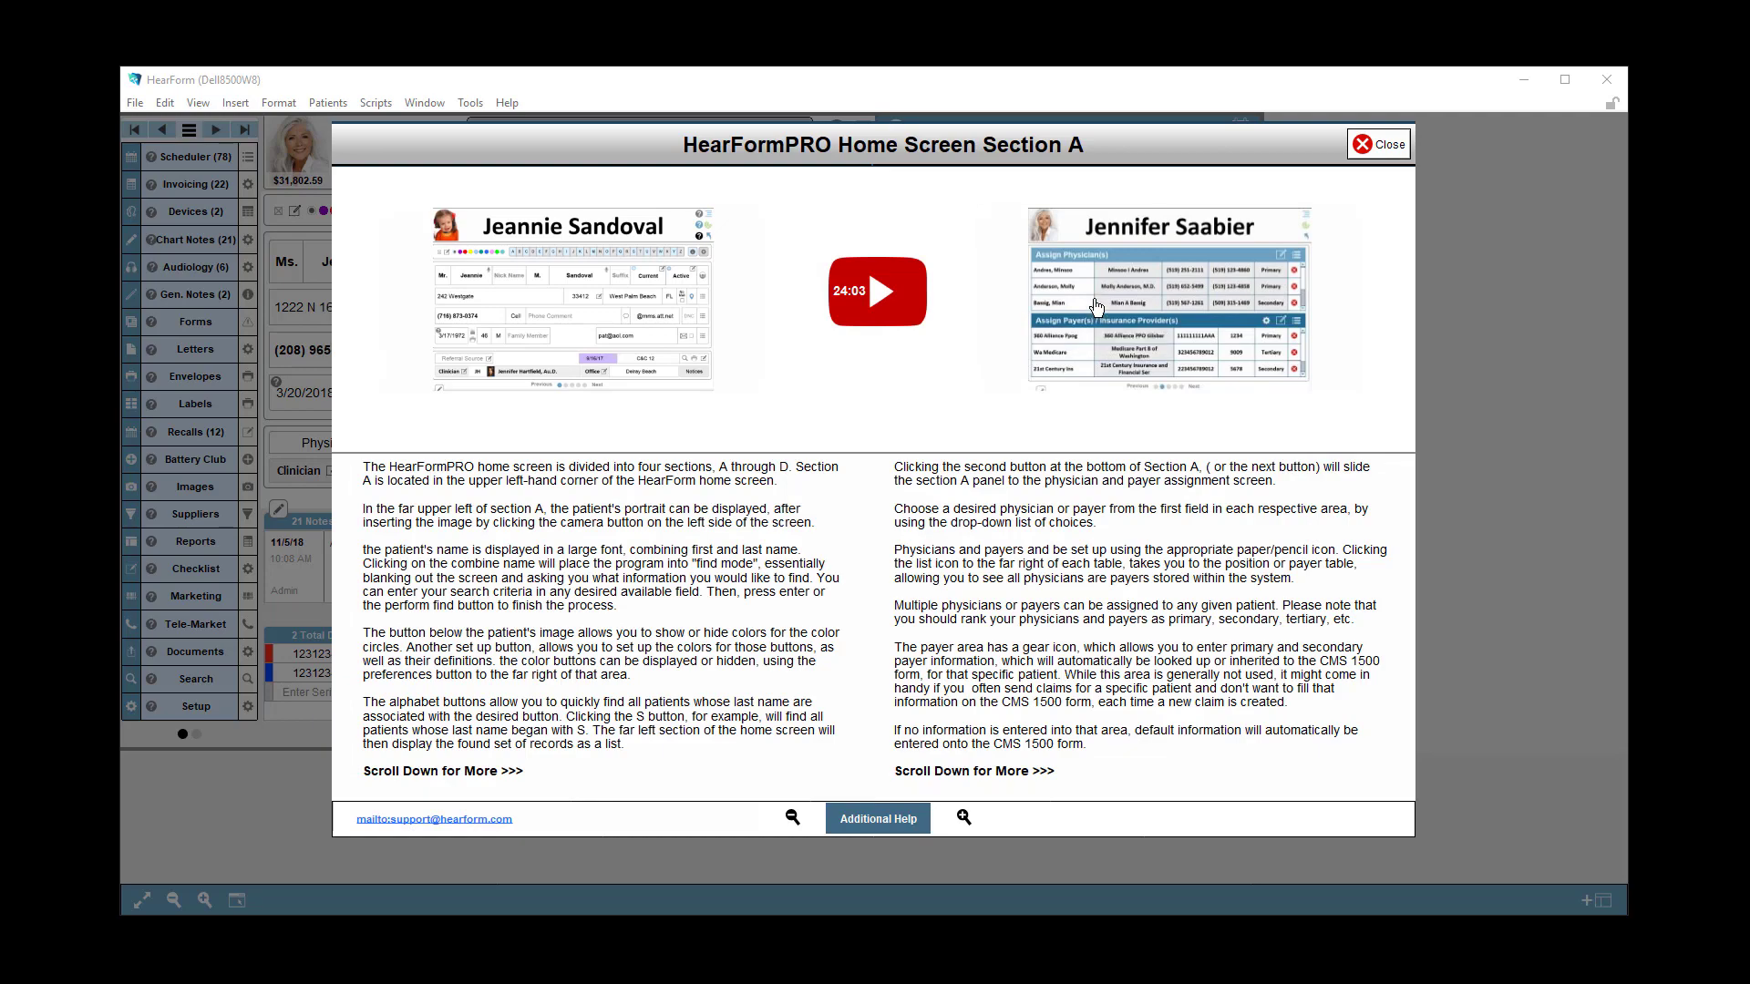
pyautogui.click(1049, 329)
pyautogui.click(1026, 339)
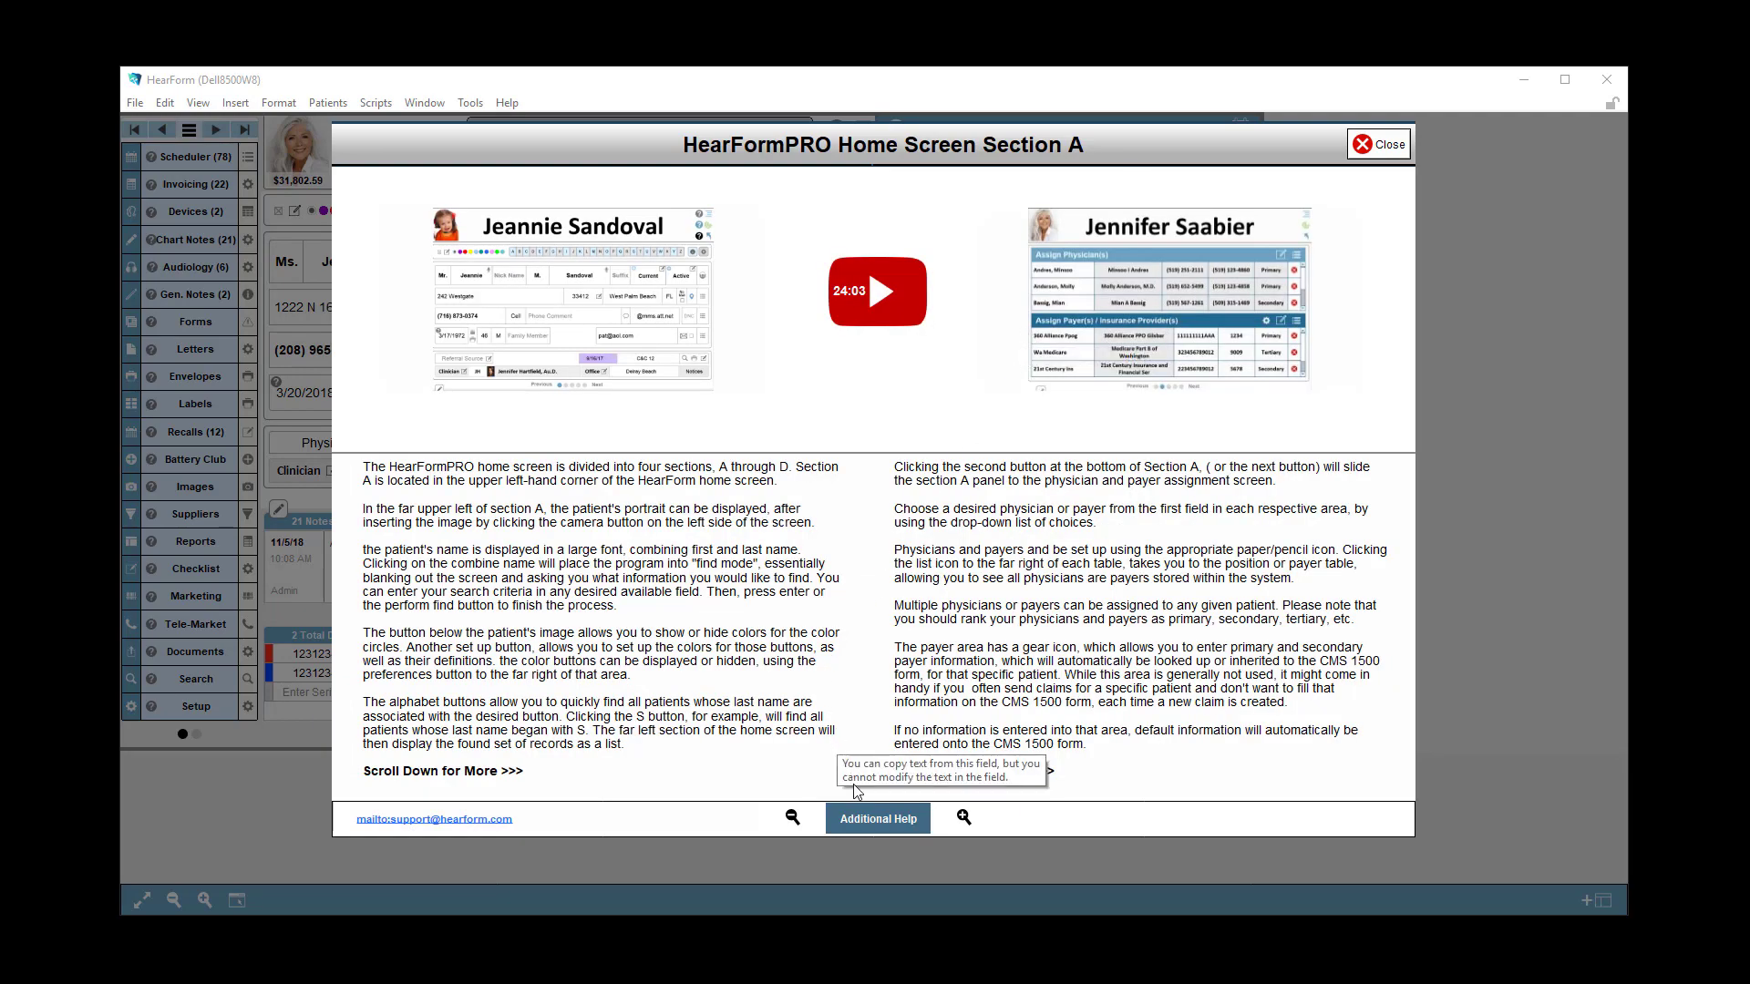
# View the Section A topic's additional help and highlight part of its first text column, then close the topic and the help topic list.
pyautogui.click(867, 822)
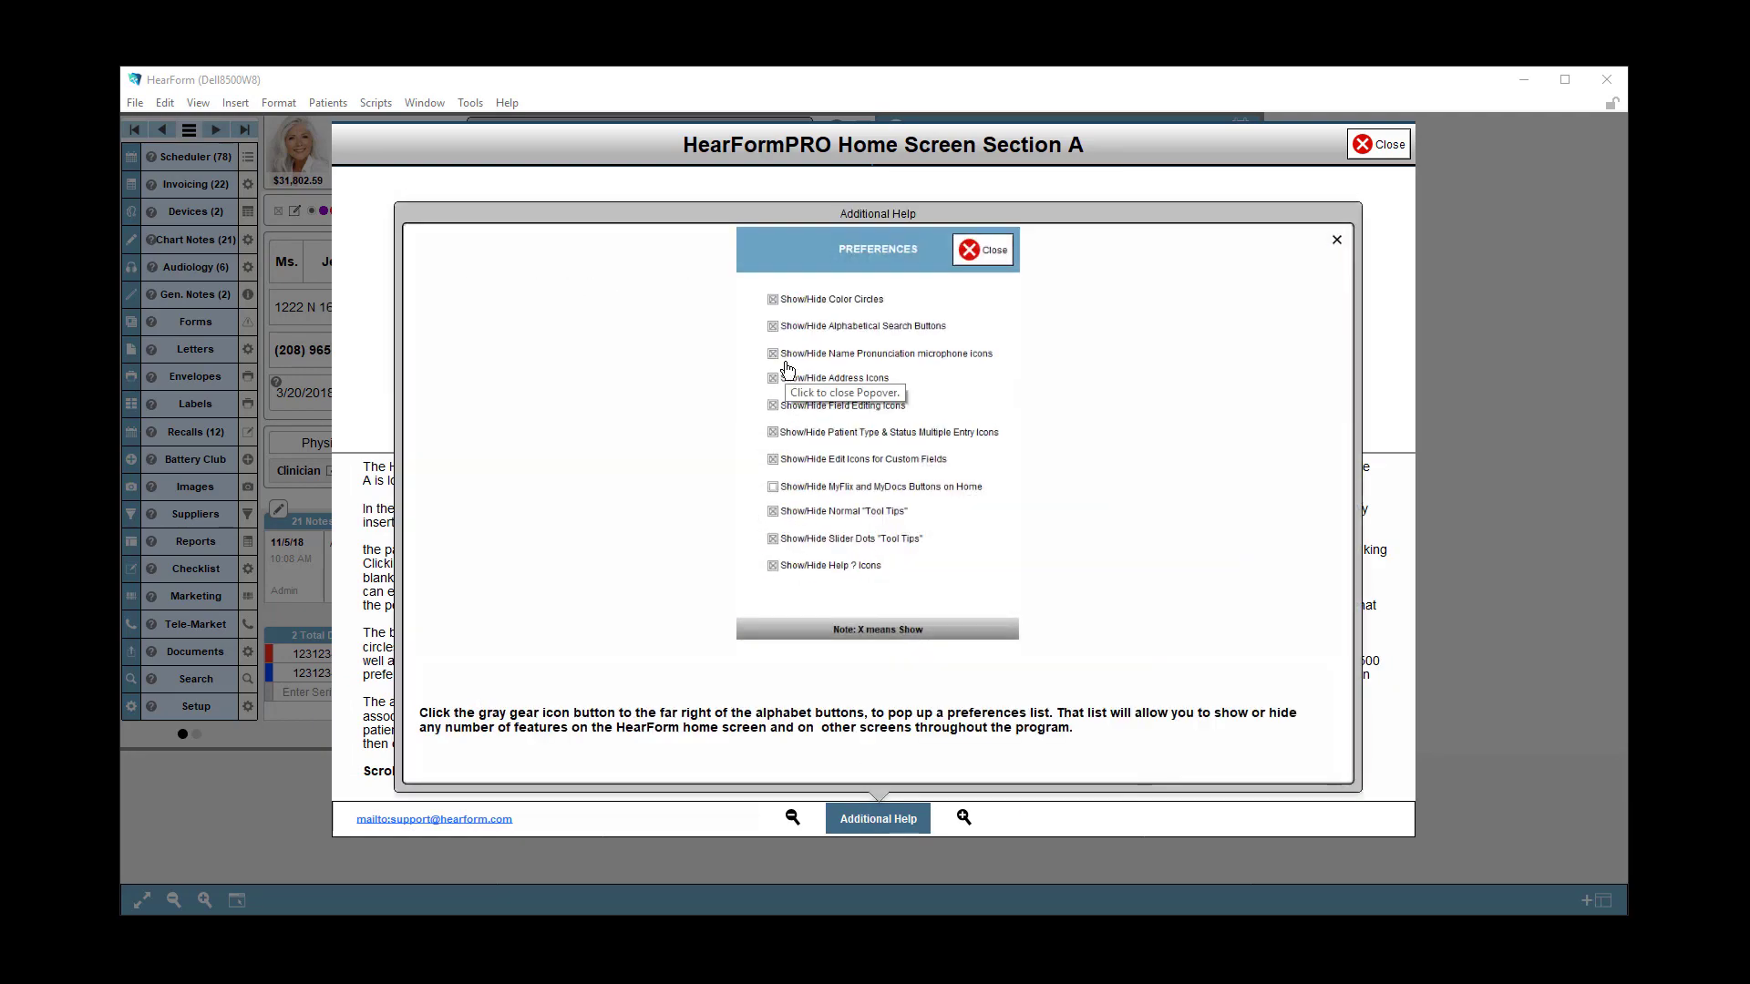
pyautogui.click(975, 254)
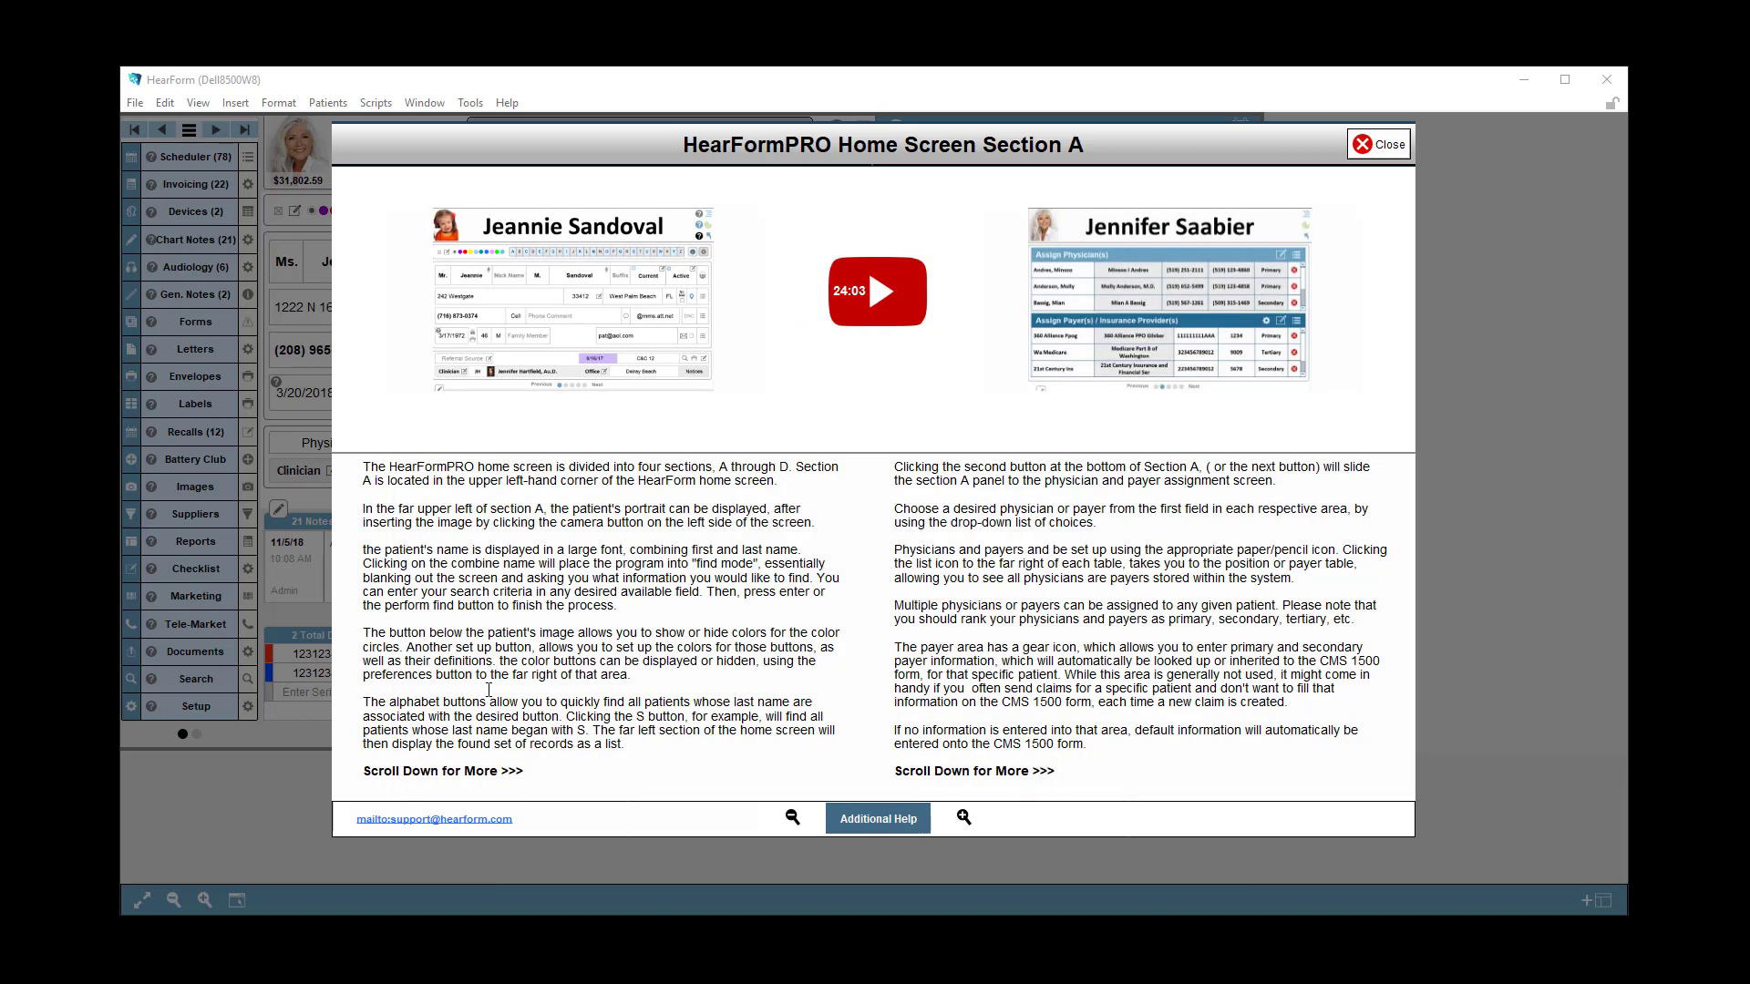
pyautogui.moveTo(490, 663); pyautogui.dragTo(784, 648)
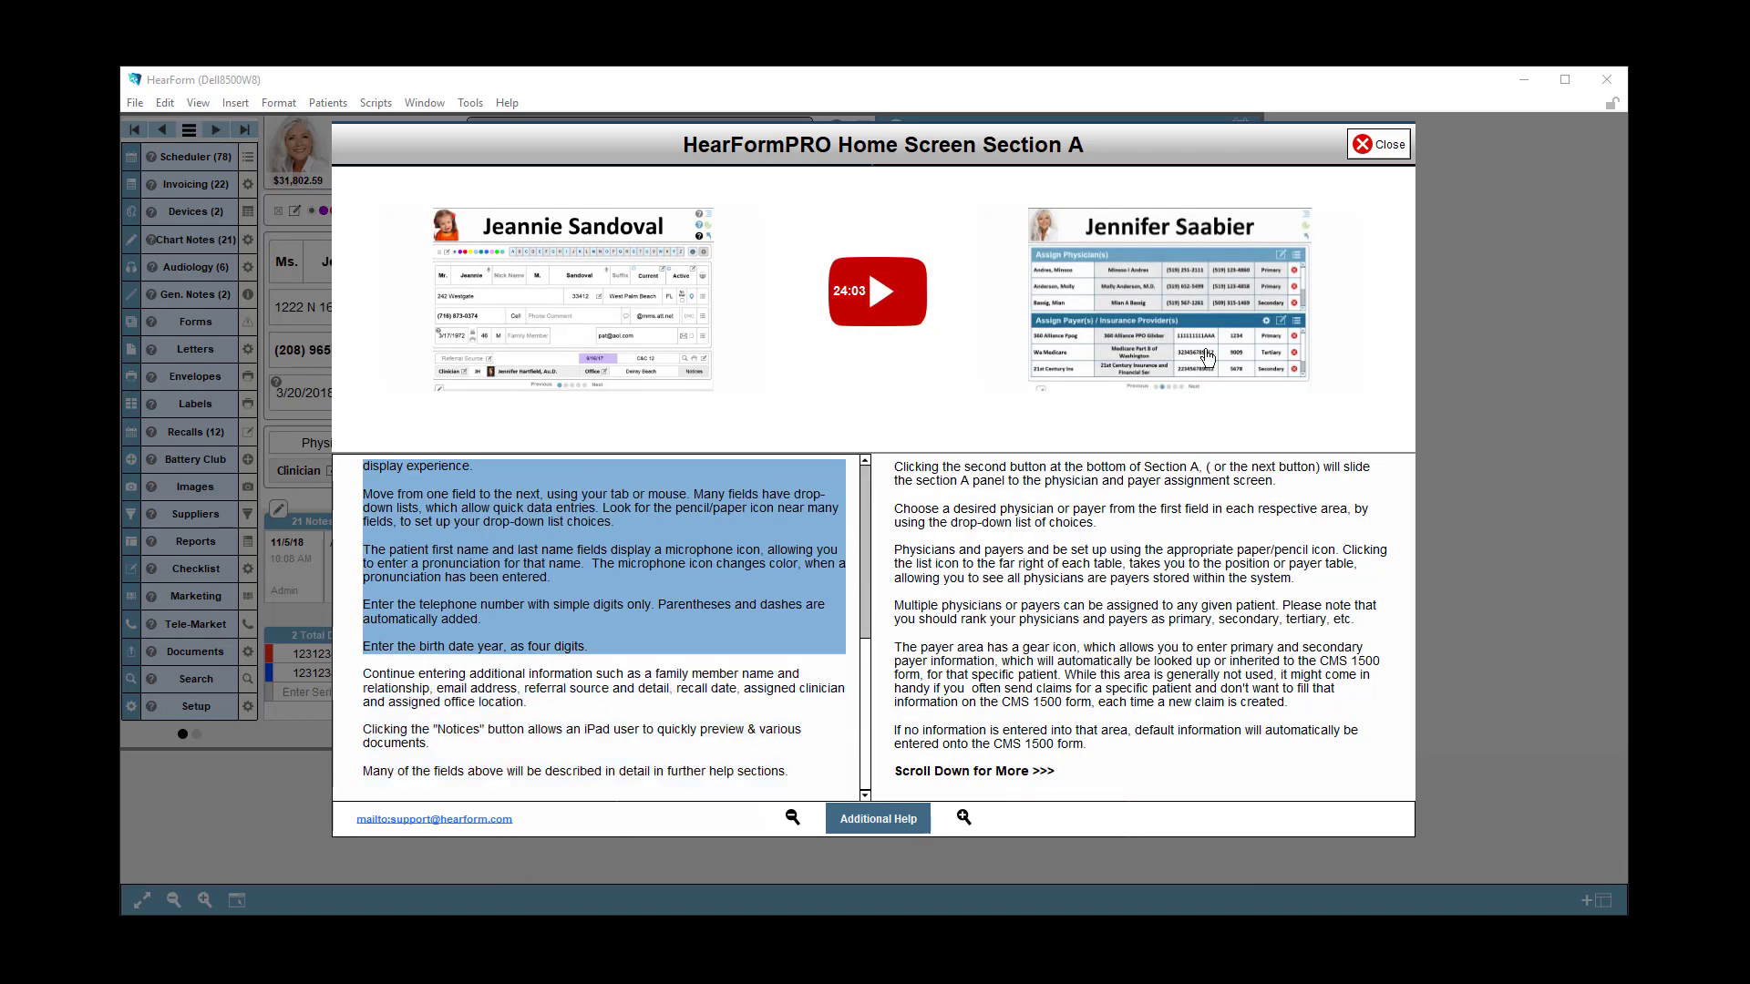
pyautogui.click(1362, 145)
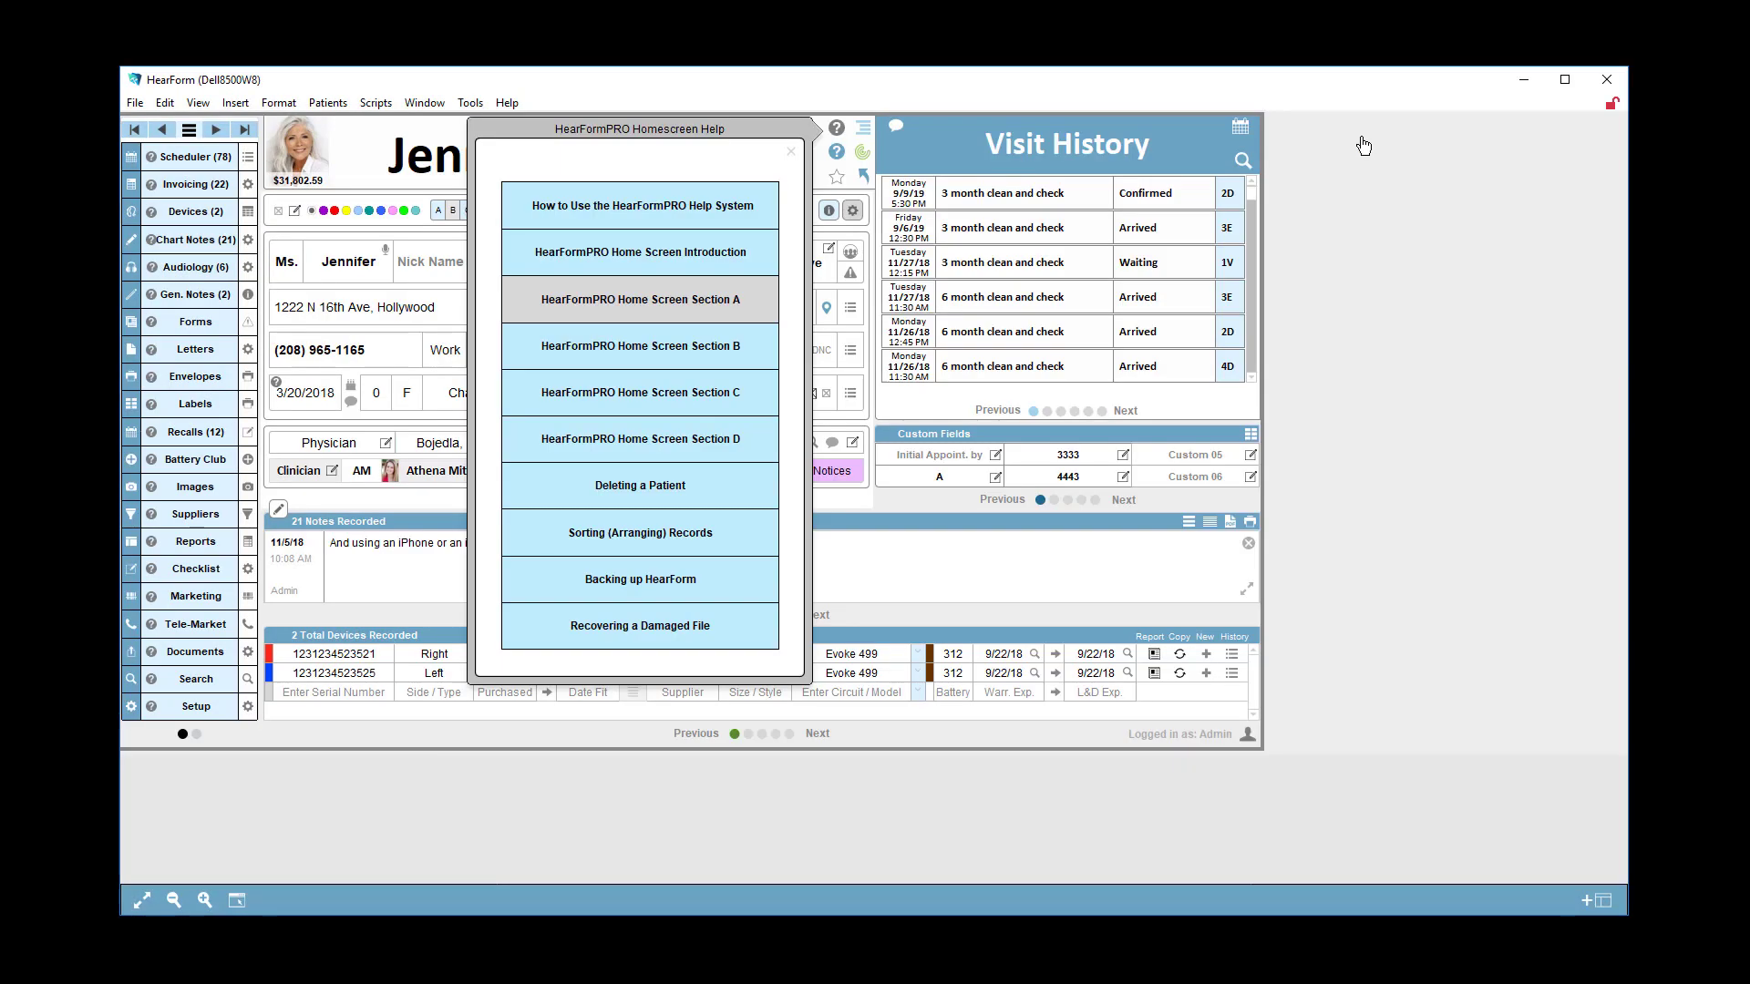
pyautogui.click(792, 153)
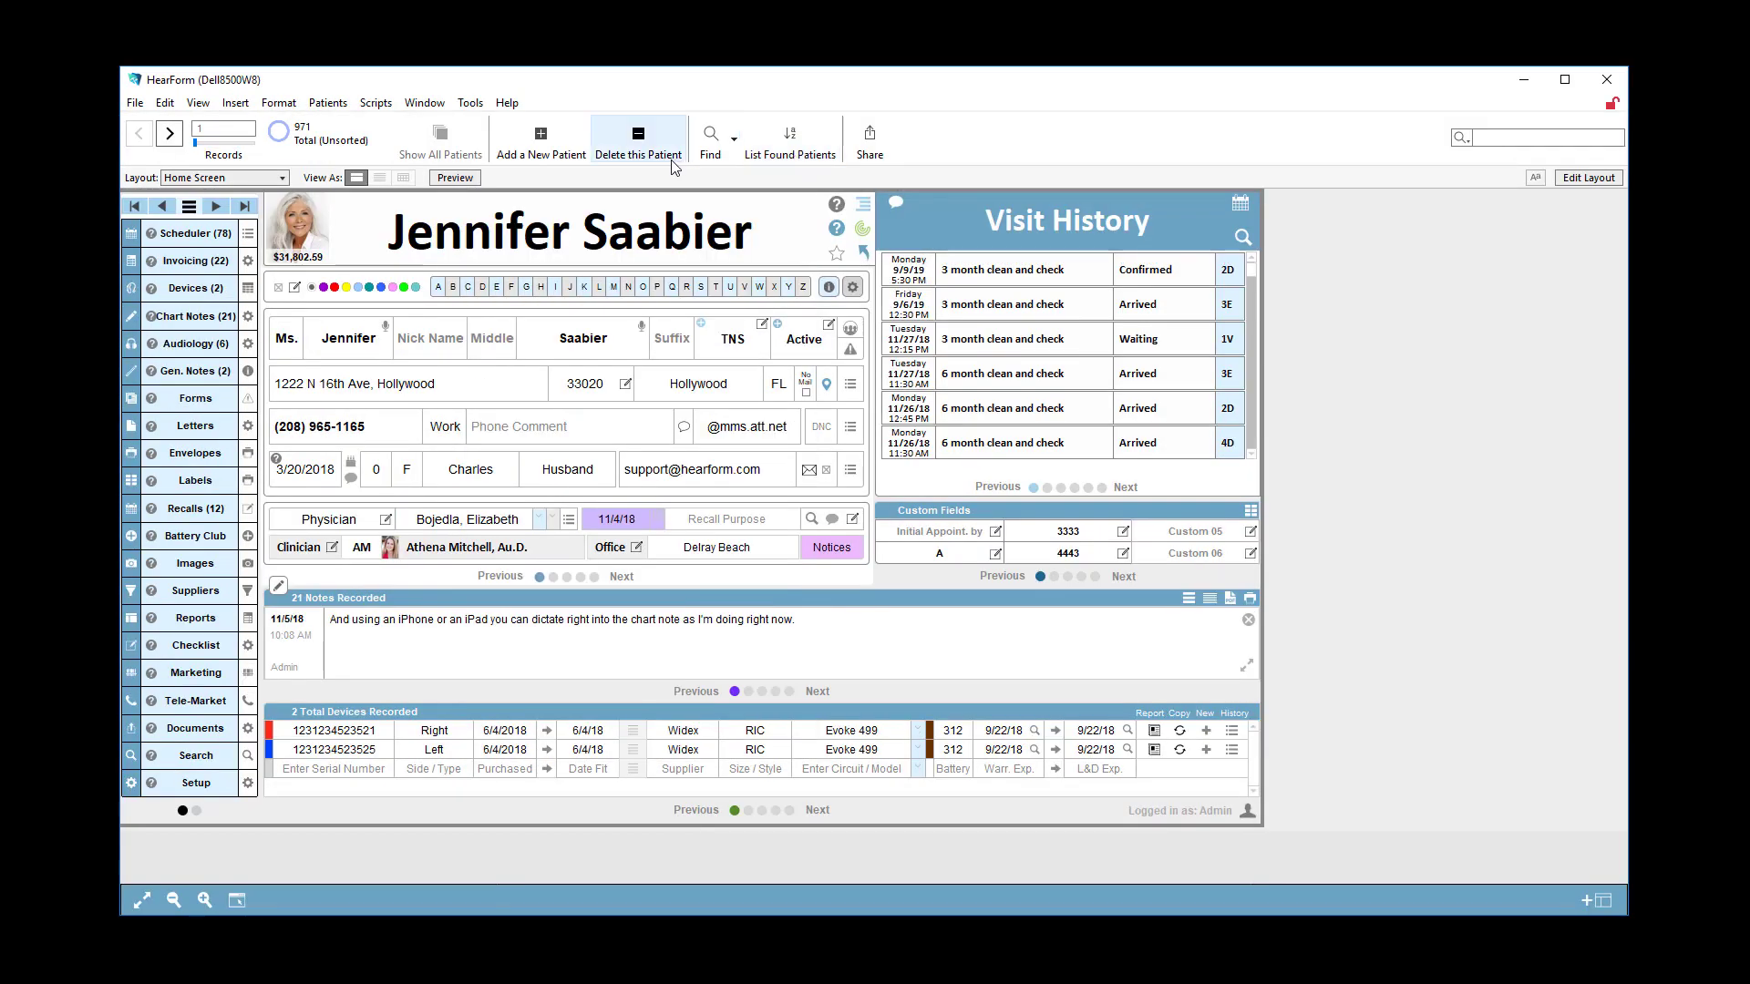
# Open the Receivables Module topic from the Invoicing Module Help.
pyautogui.click(515, 106)
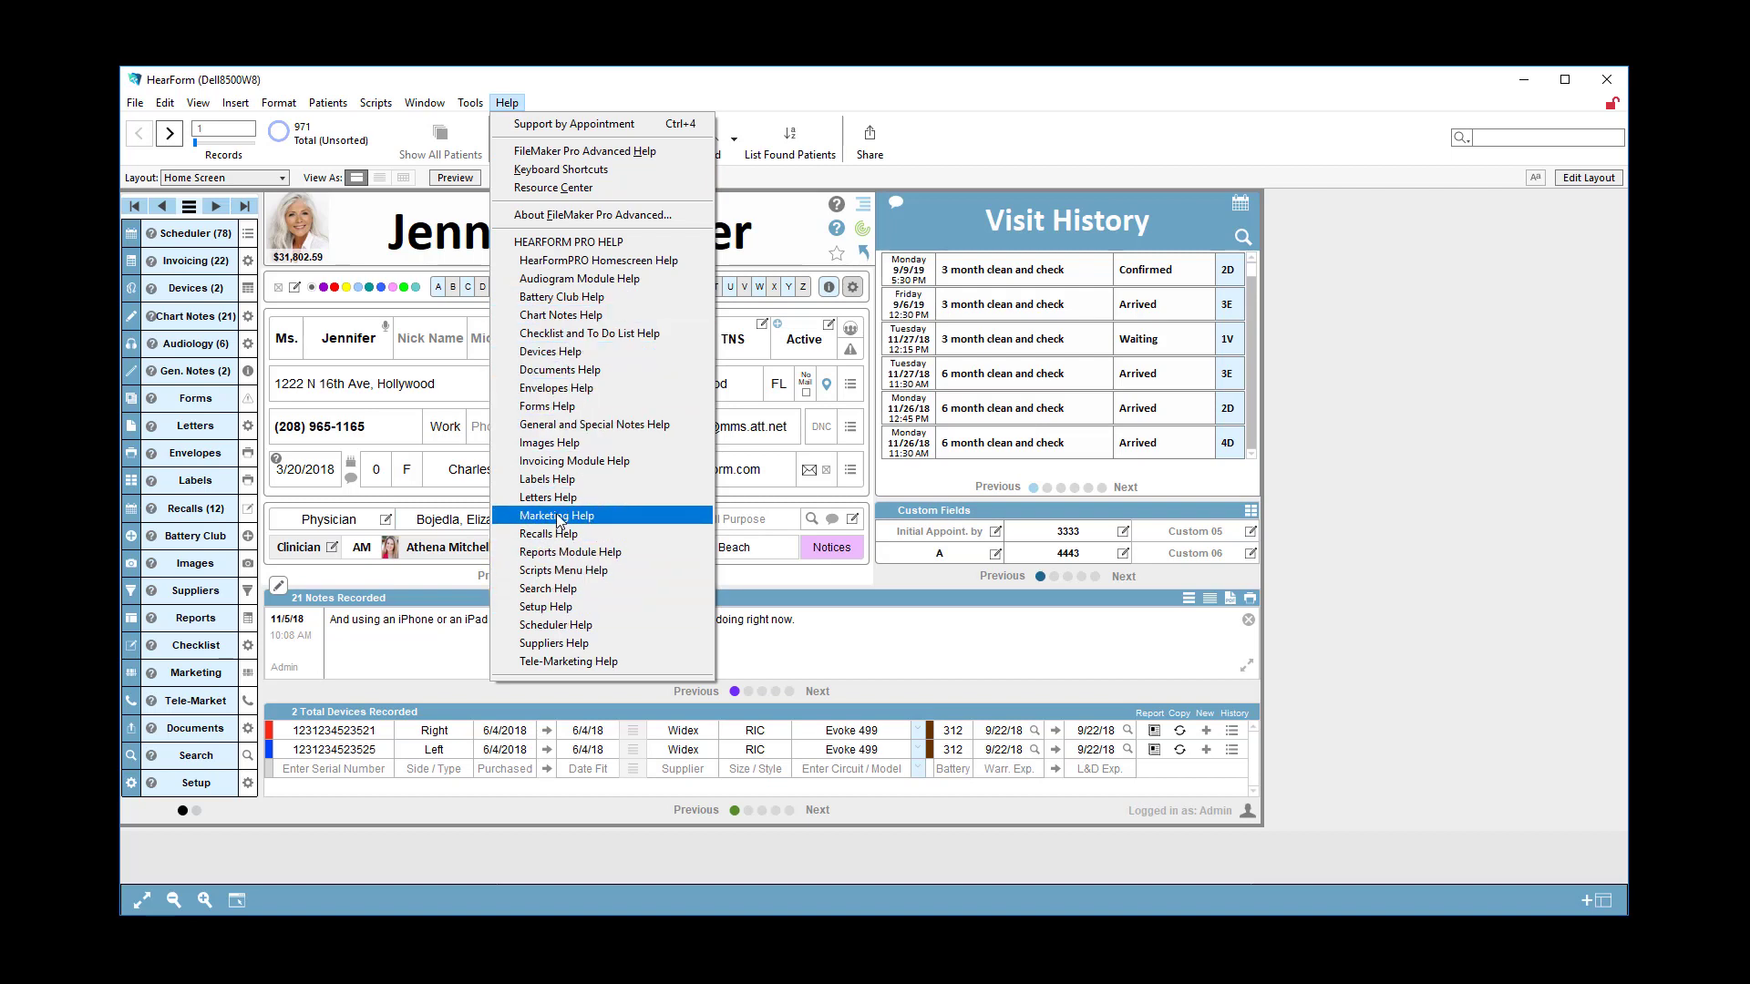
pyautogui.click(570, 463)
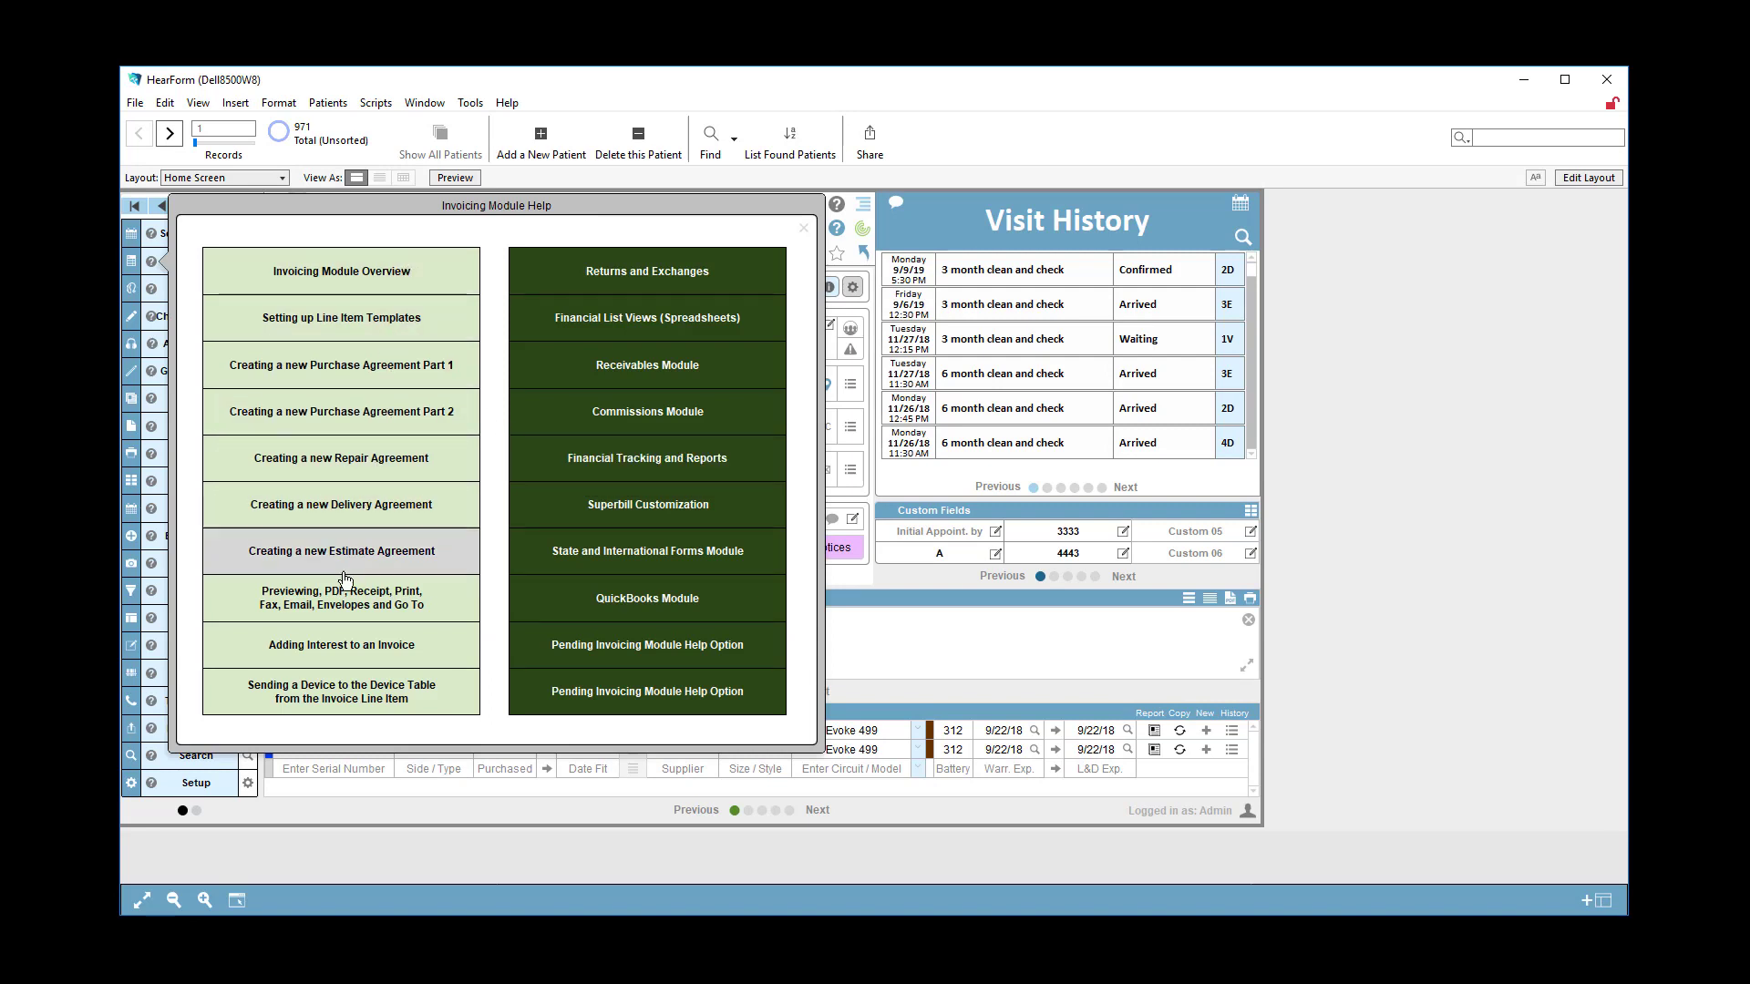
pyautogui.click(663, 381)
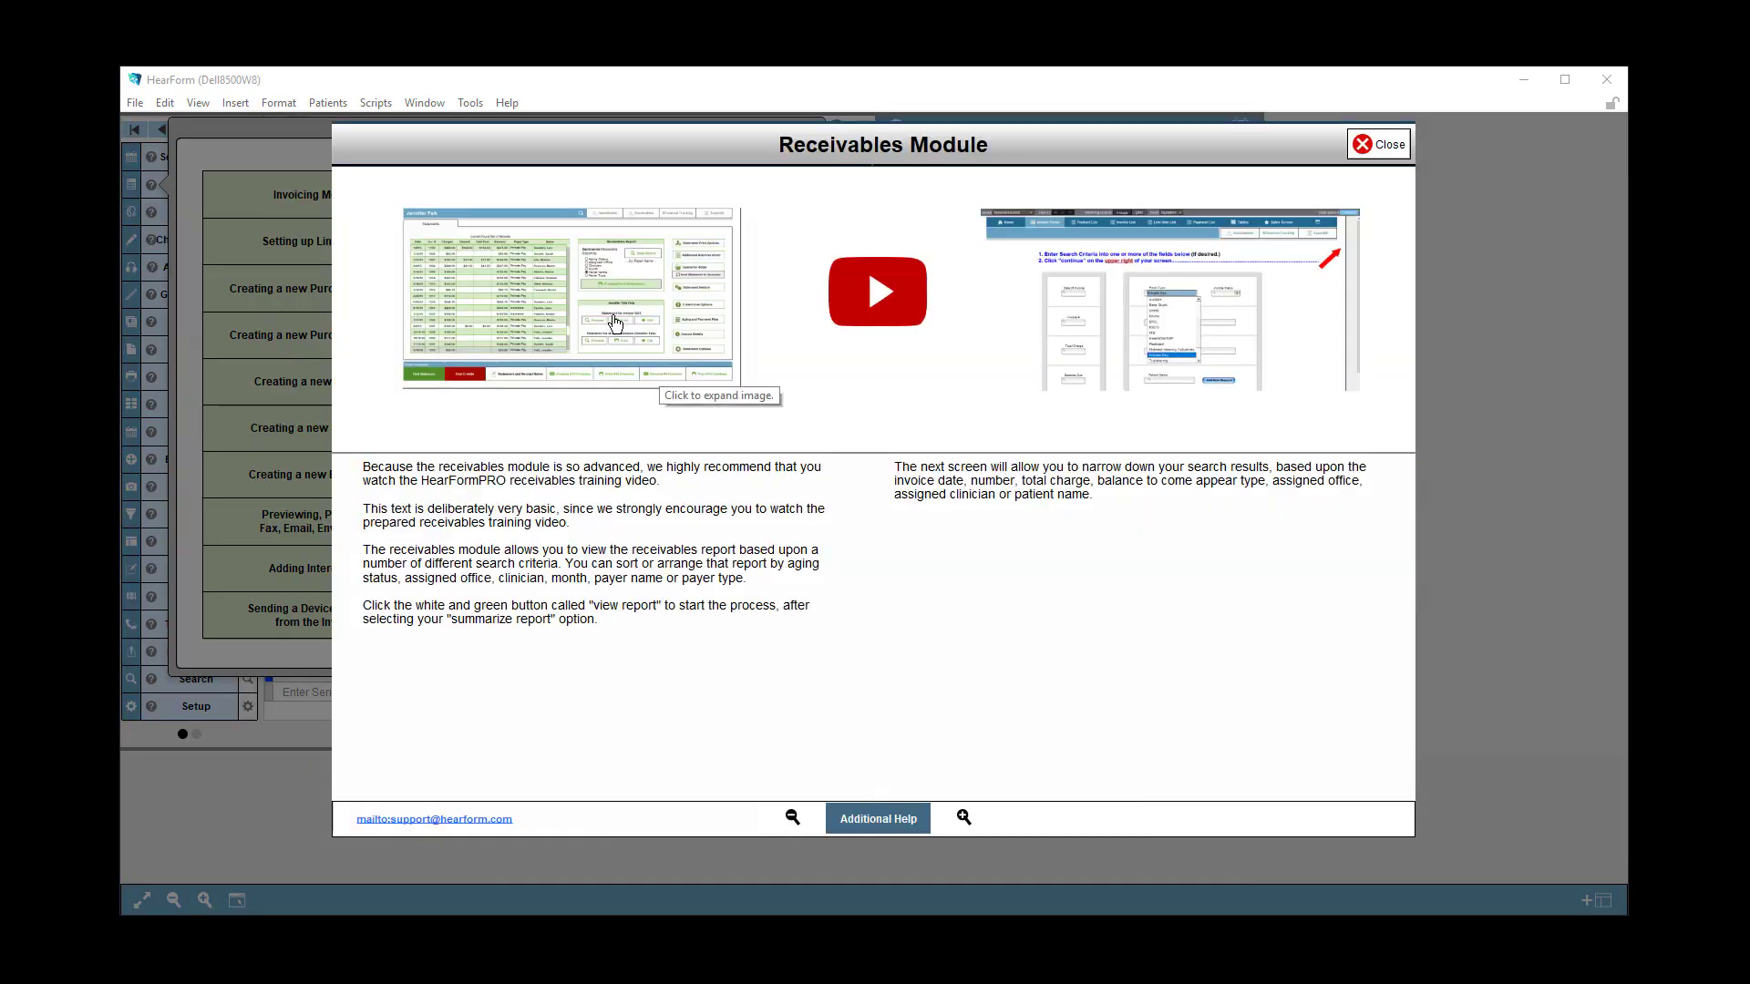
# Enlarge and dismiss the Receivables Module topic's first image, highlight its first text column, and place the cursor in the second column.
pyautogui.click(615, 323)
pyautogui.click(608, 357)
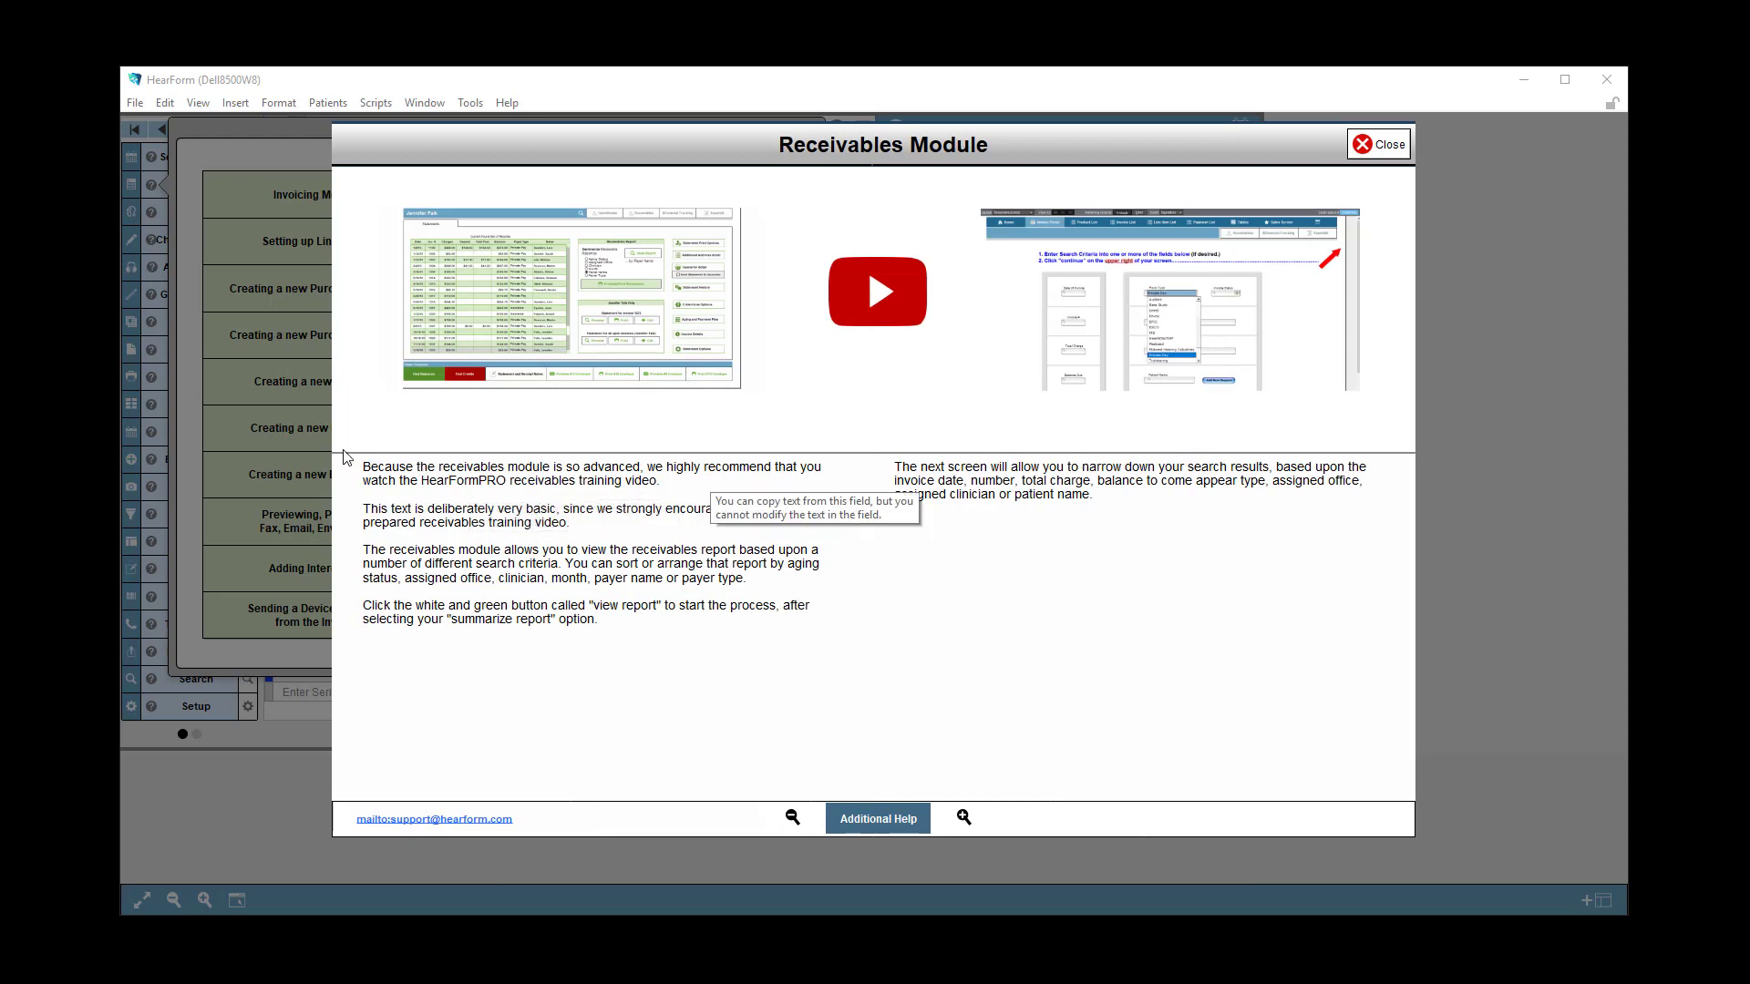
pyautogui.moveTo(362, 463); pyautogui.dragTo(684, 670)
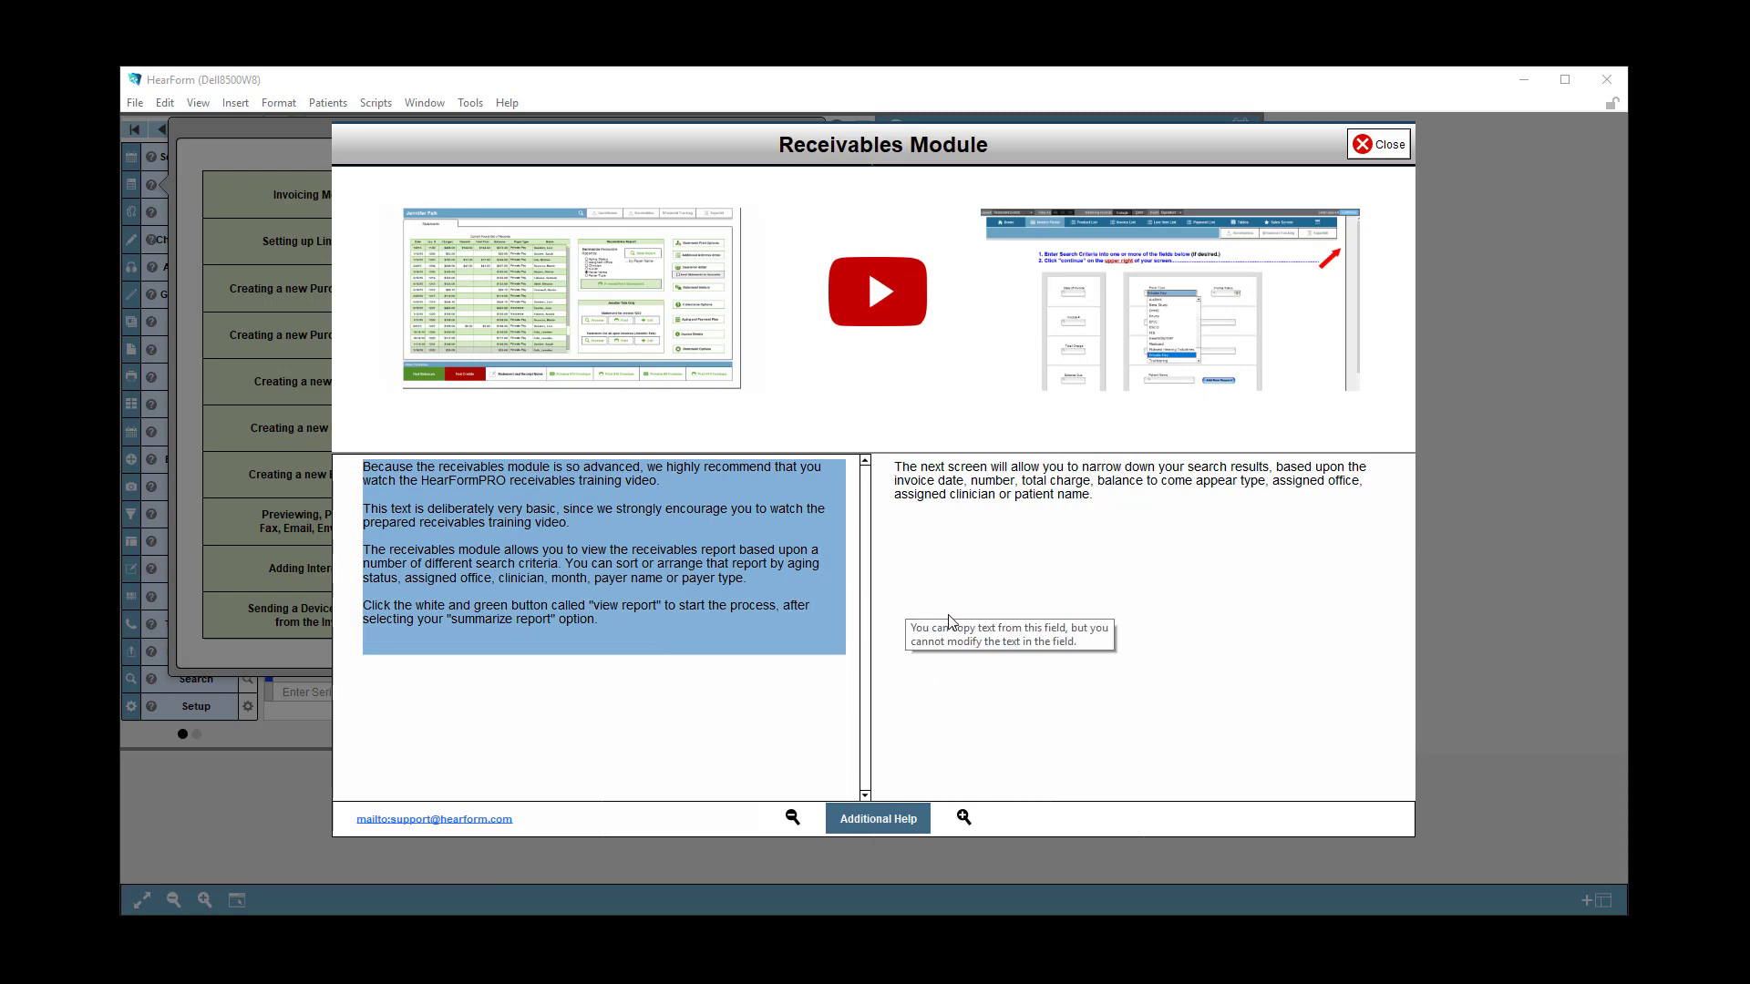
pyautogui.click(1132, 539)
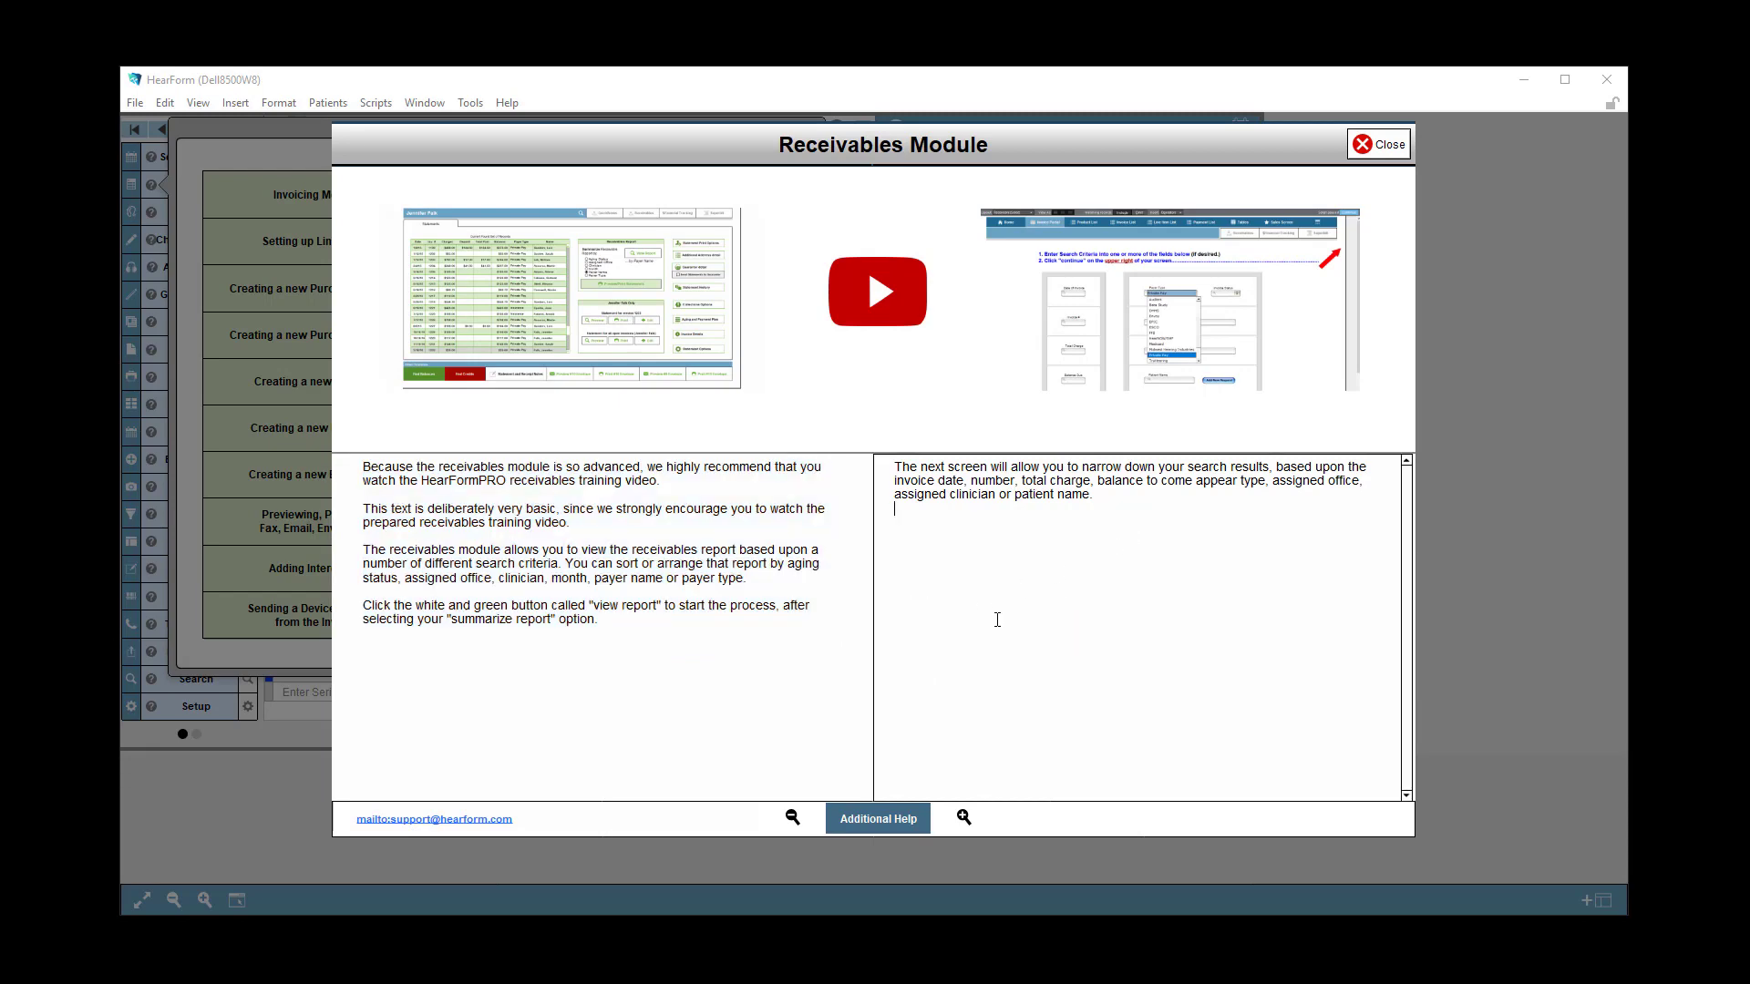
# View the Receivables Module topic's additional help, highlighting its text, and close the topic and the Invoicing Module Help list.
pyautogui.click(902, 824)
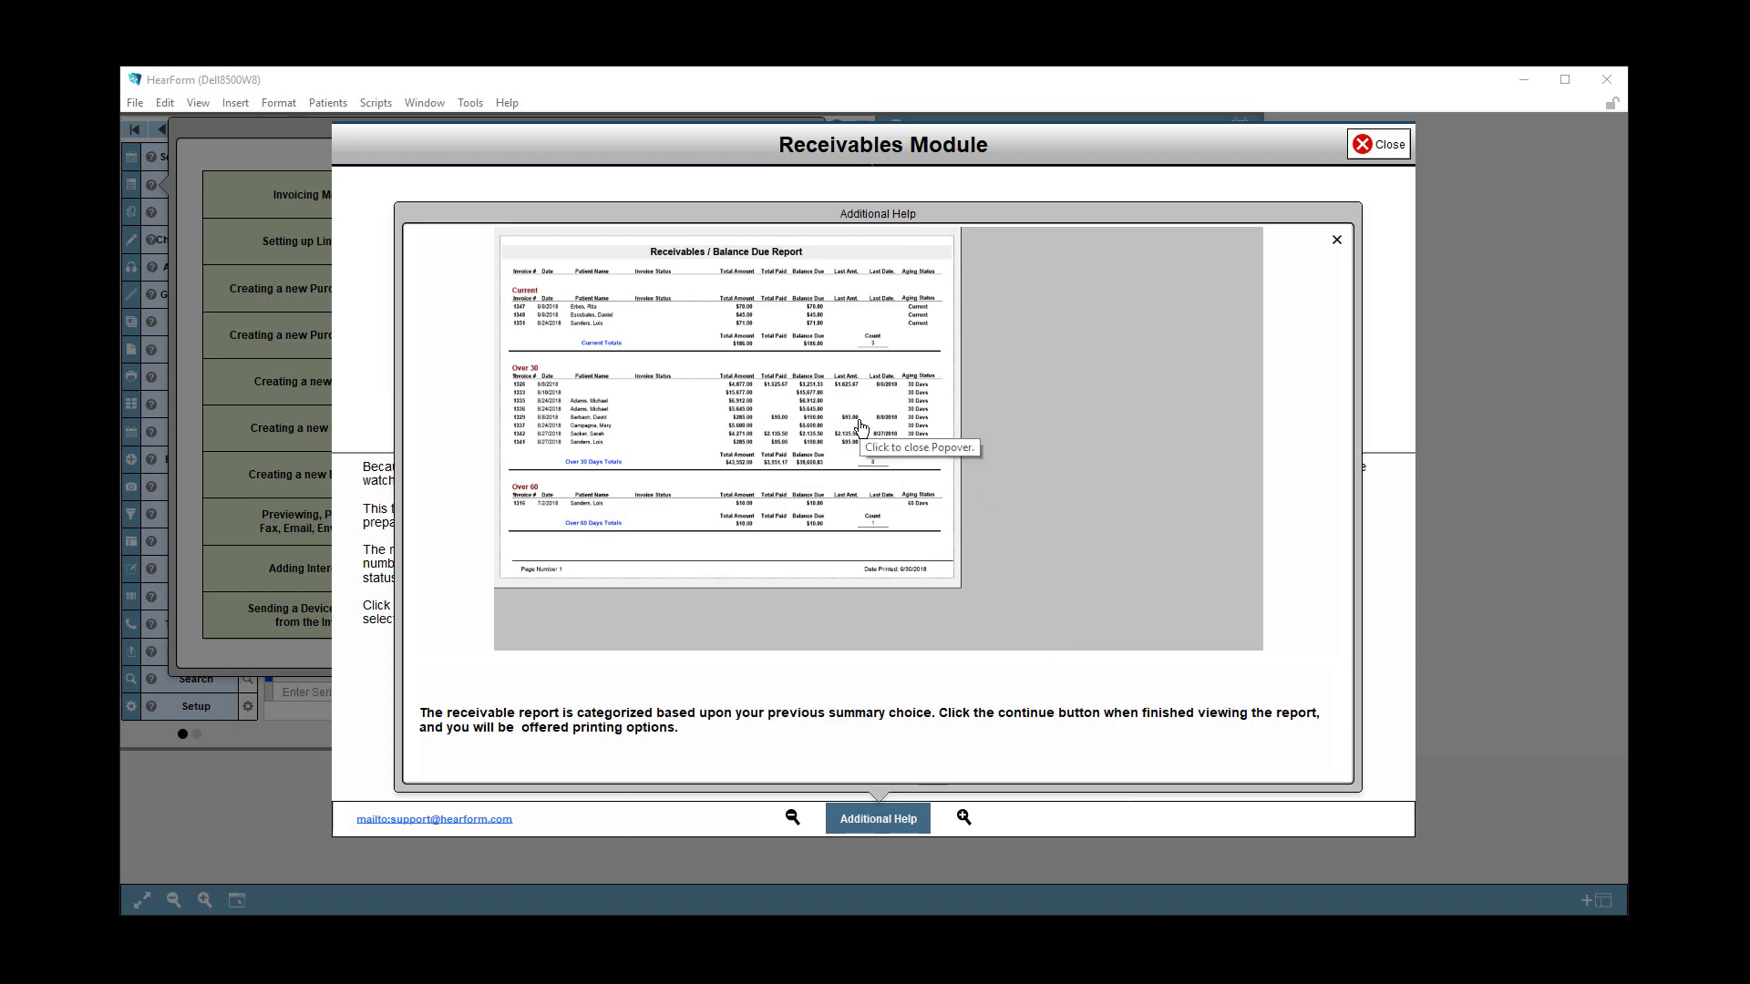
pyautogui.moveTo(692, 735); pyautogui.dragTo(365, 689)
pyautogui.click(802, 347)
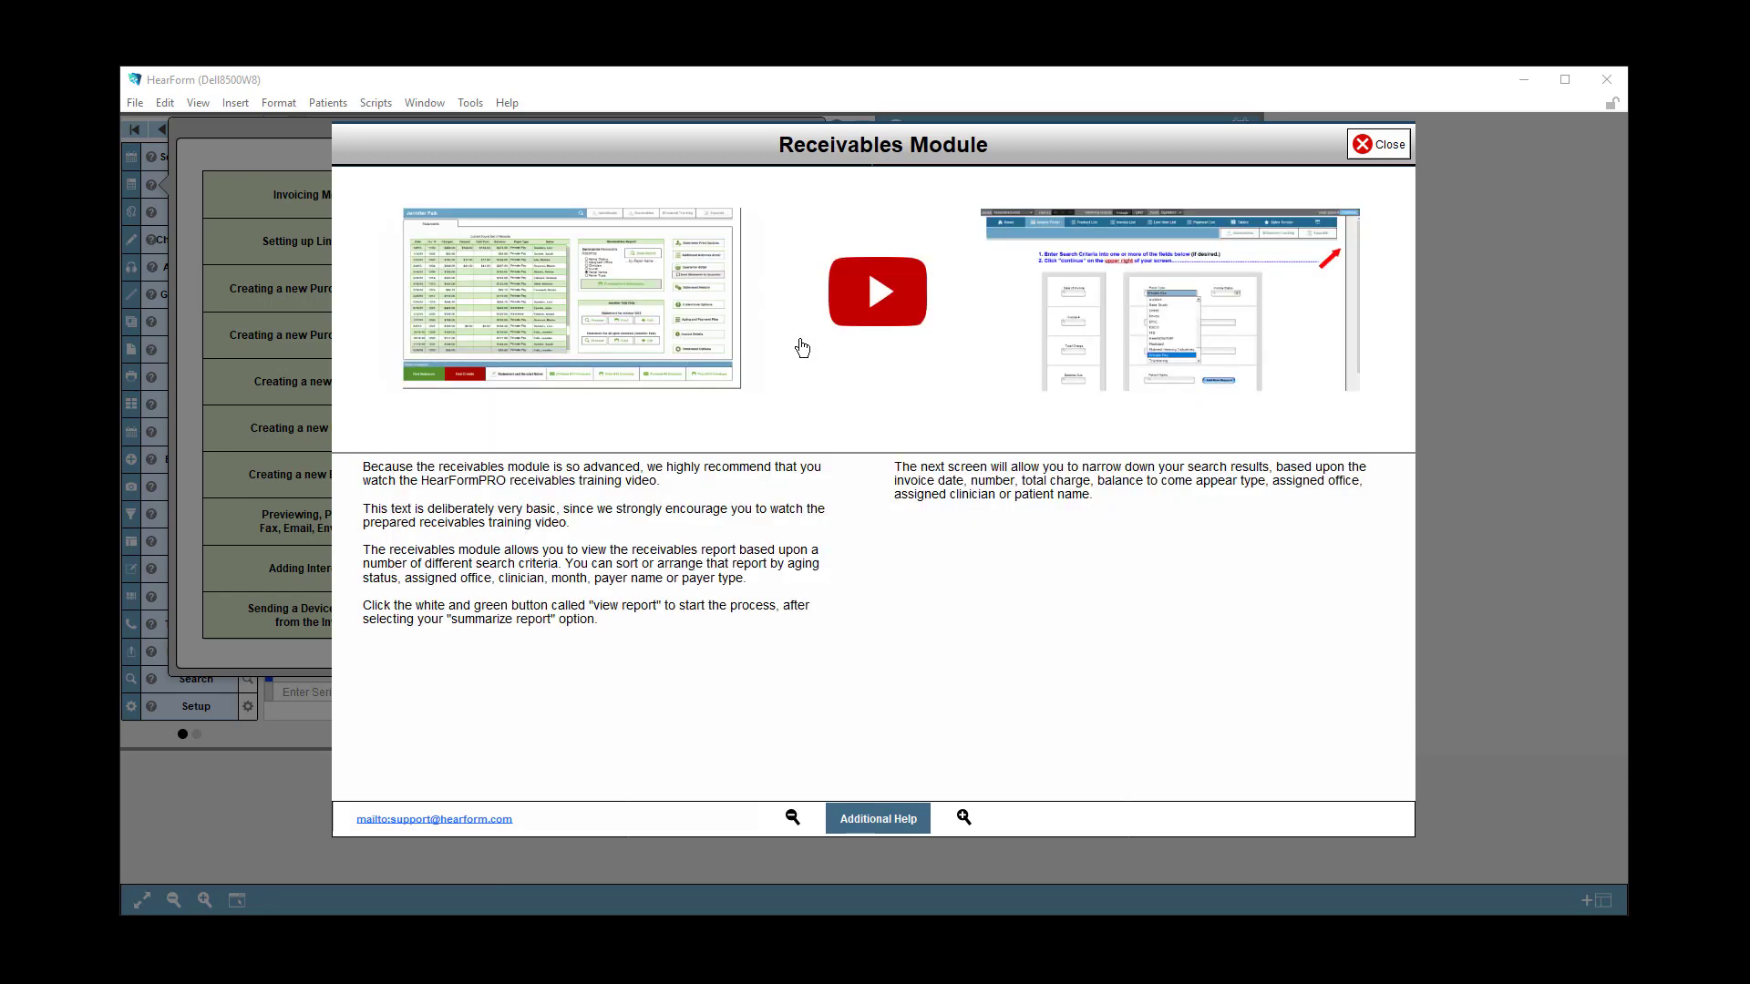
pyautogui.click(1387, 148)
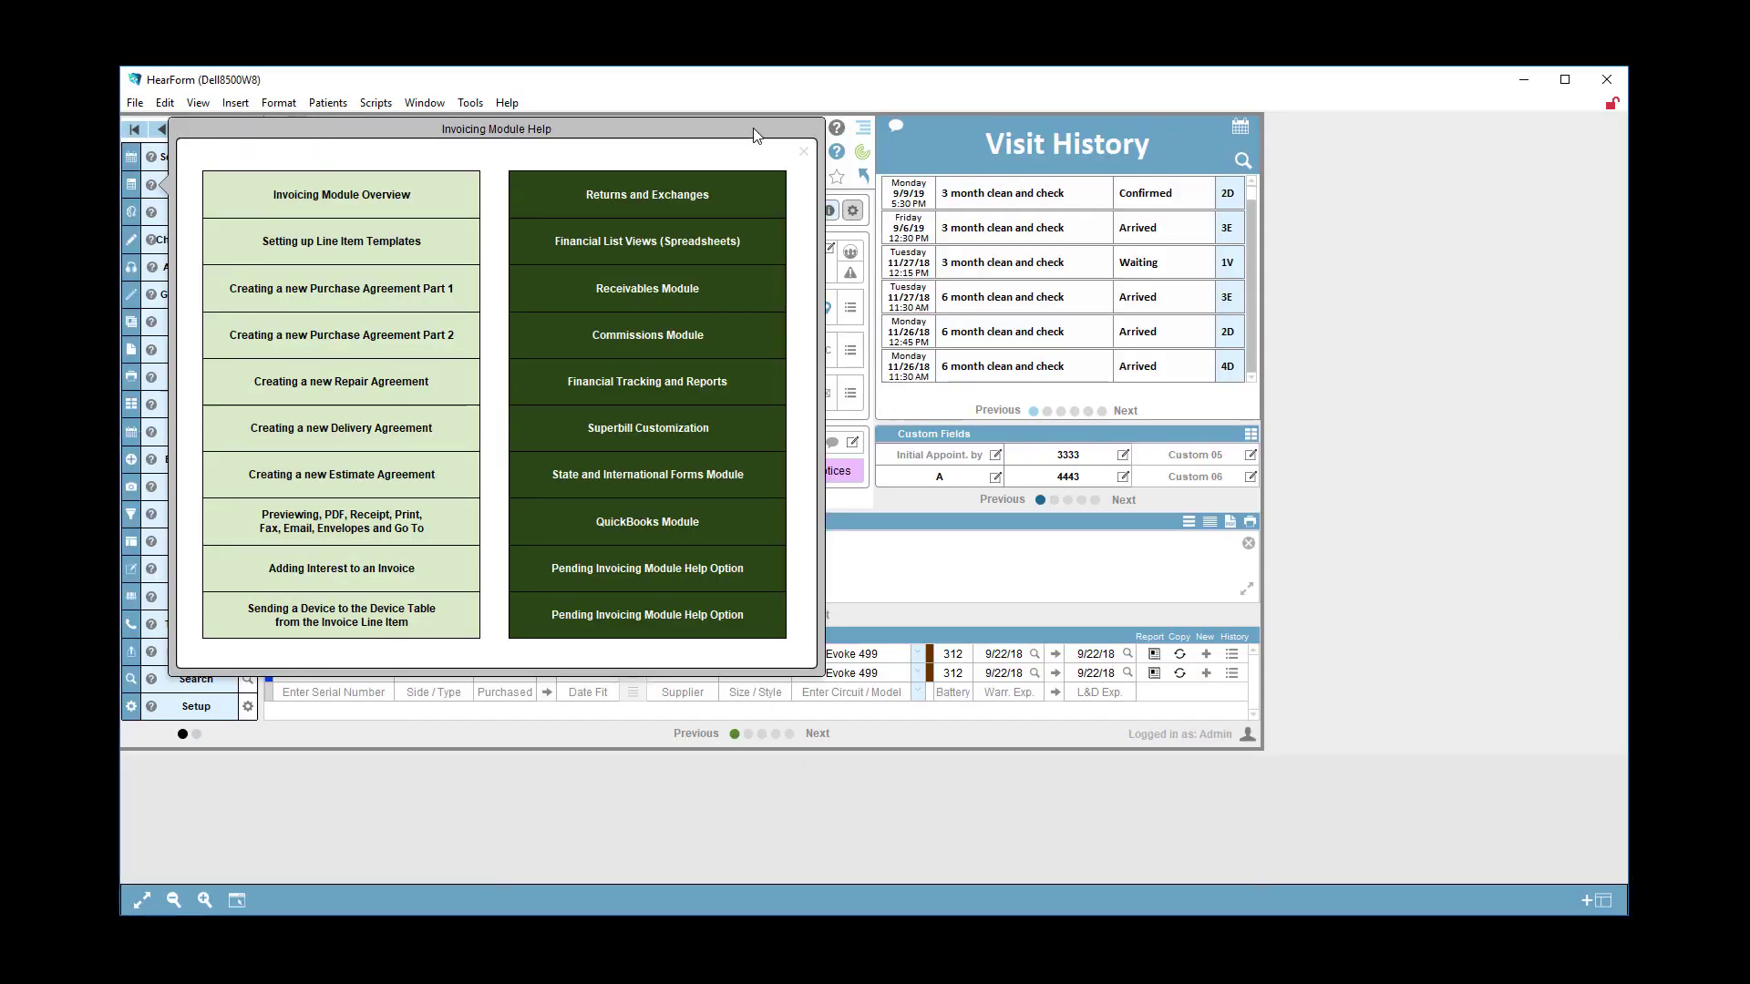
pyautogui.click(803, 156)
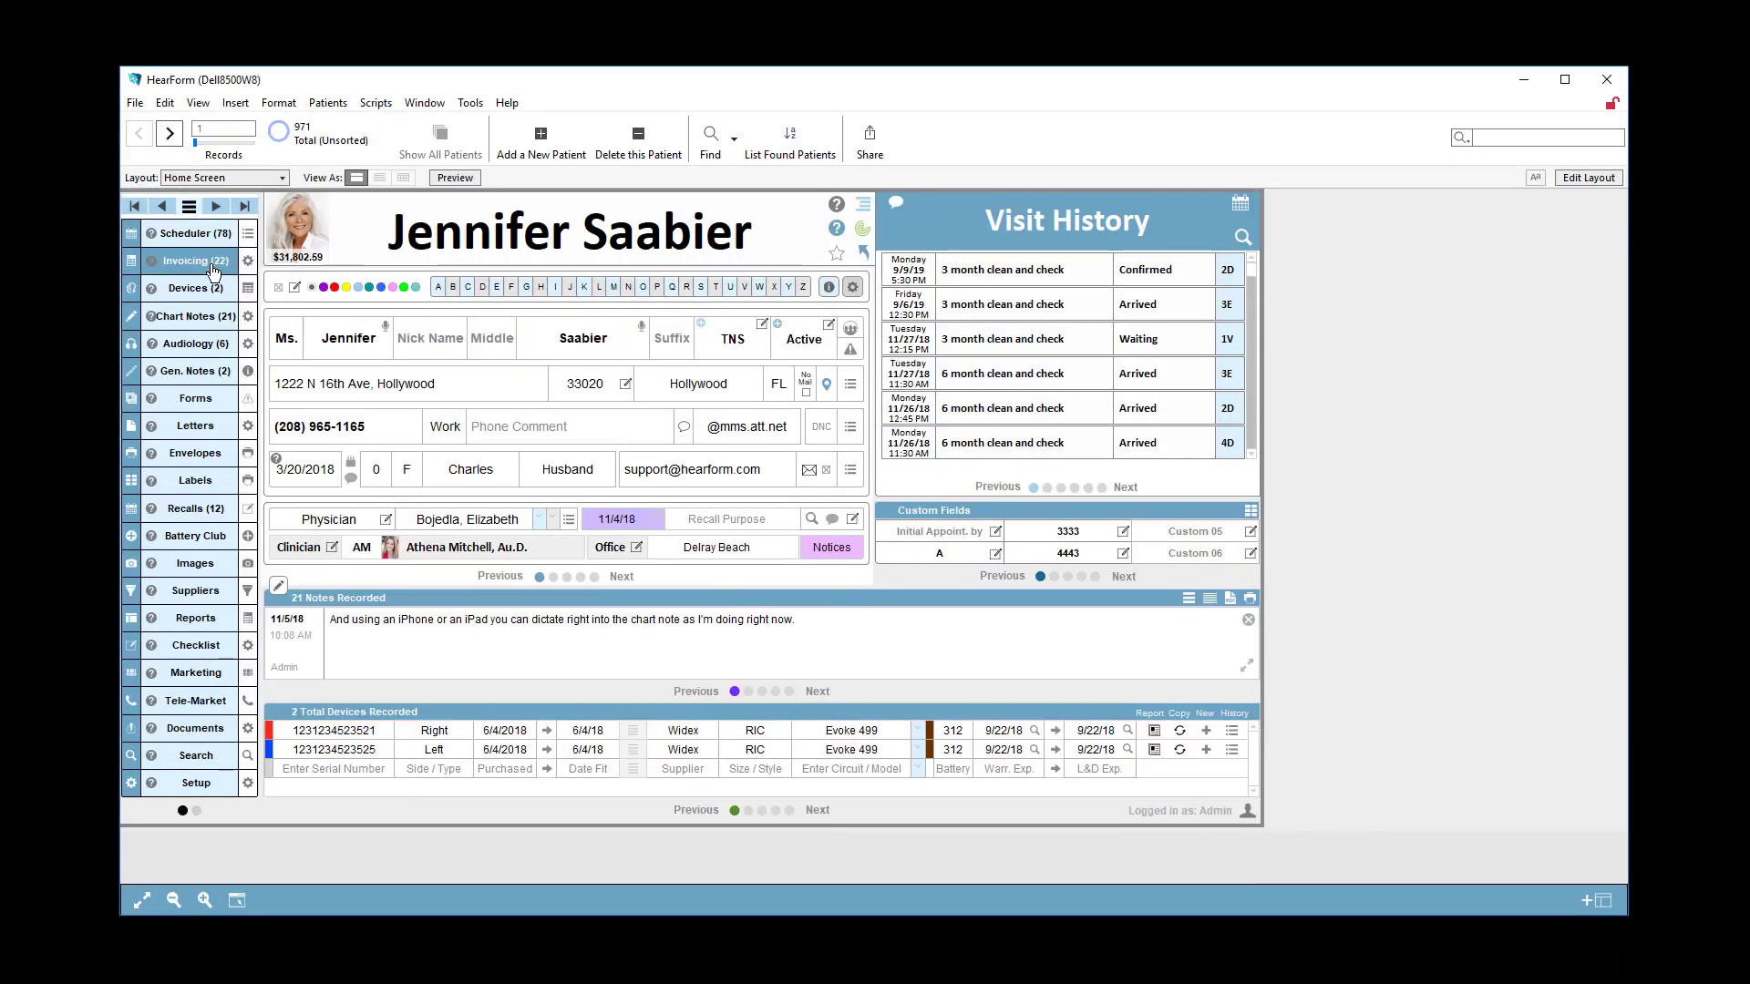
# Open the Print and Send topic from the Scheduler Help and enlarge, then dismiss, its first image.
pyautogui.click(152, 235)
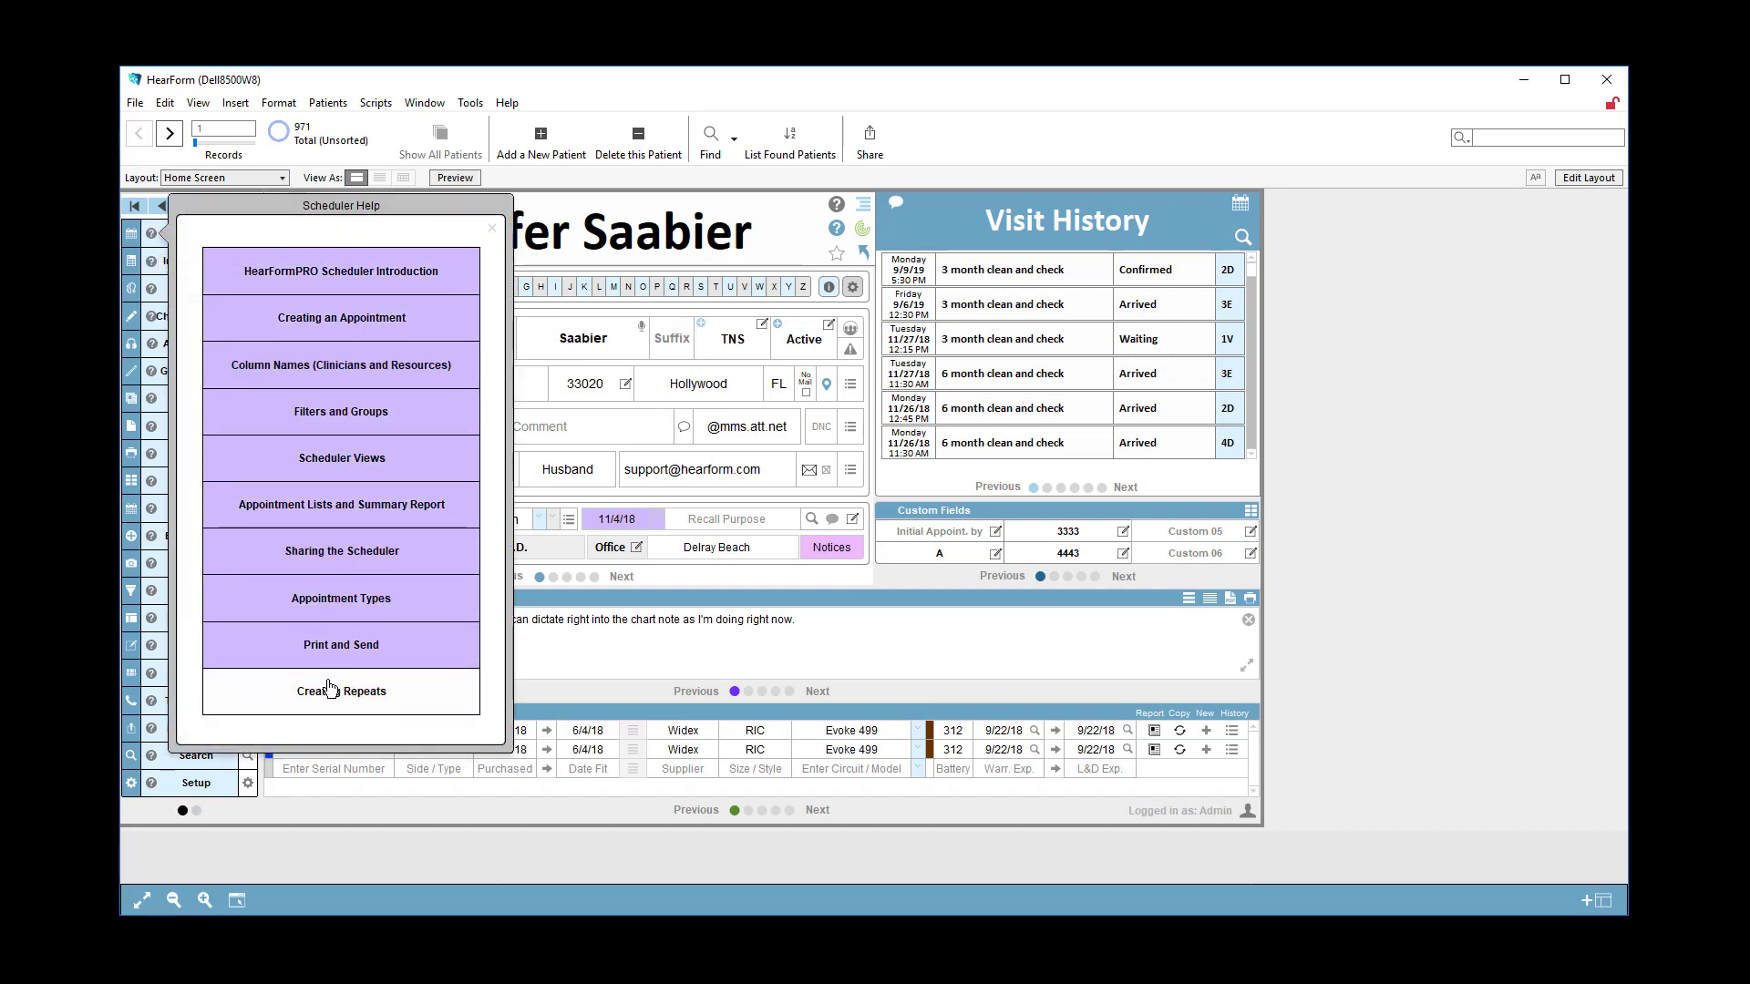
pyautogui.click(341, 645)
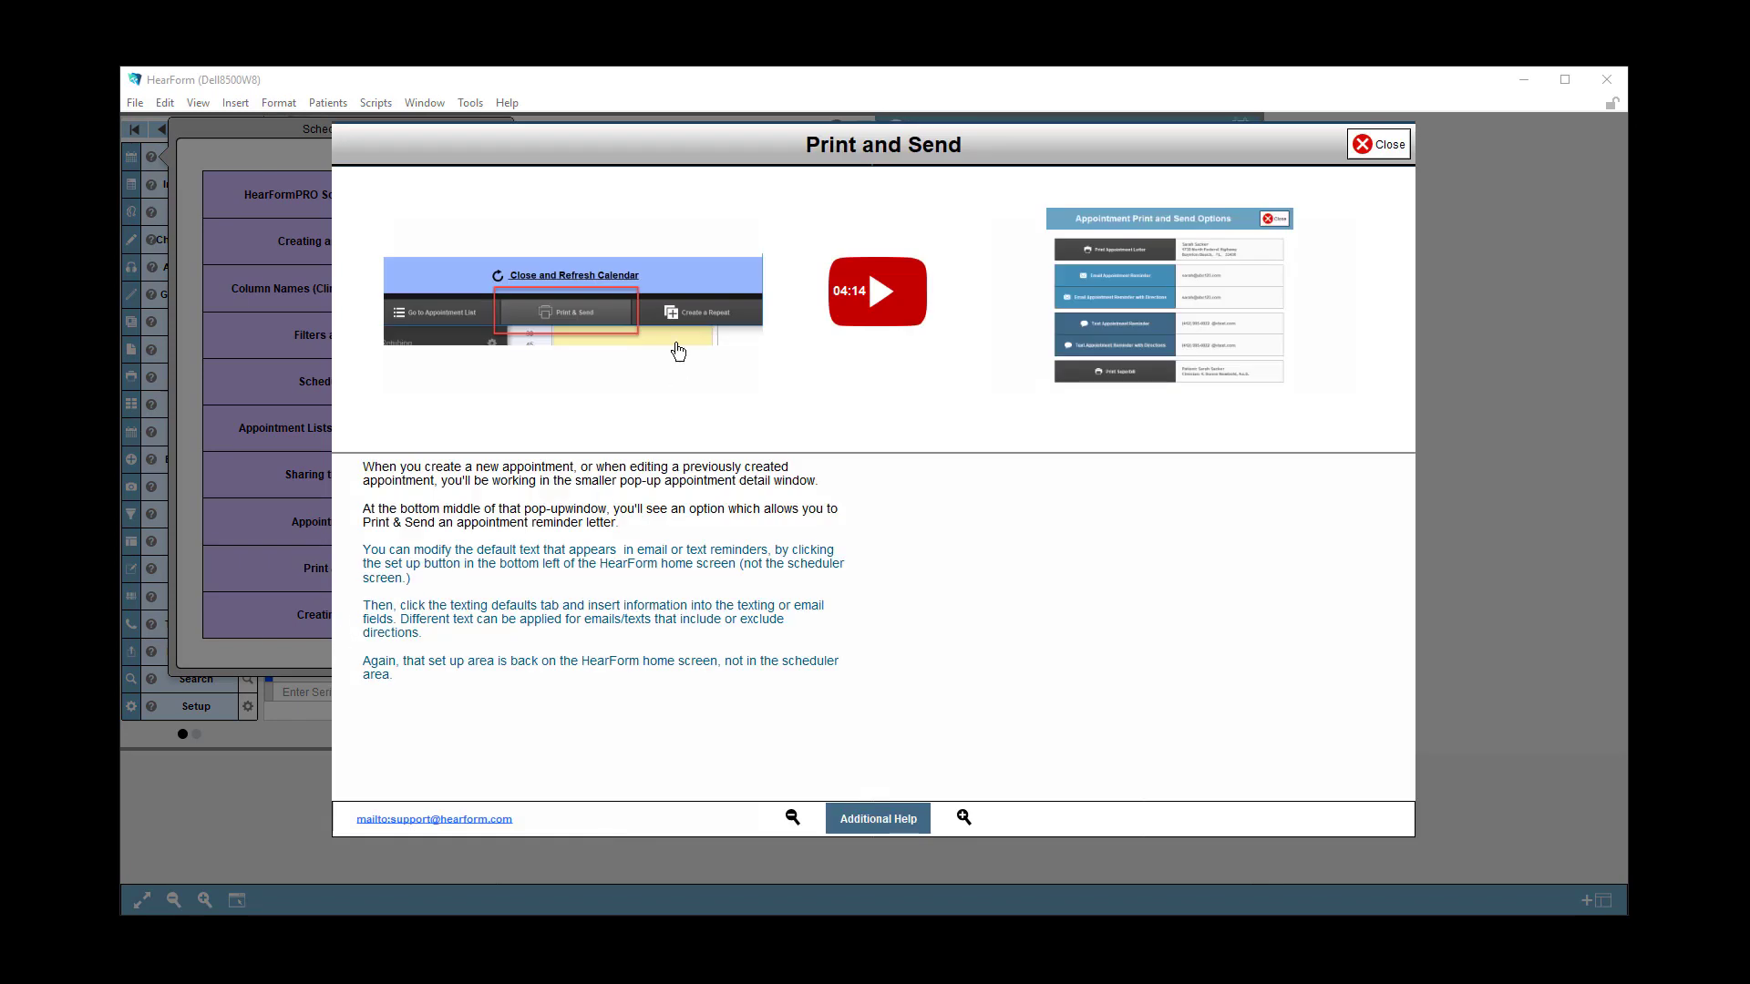
pyautogui.click(647, 314)
pyautogui.click(634, 383)
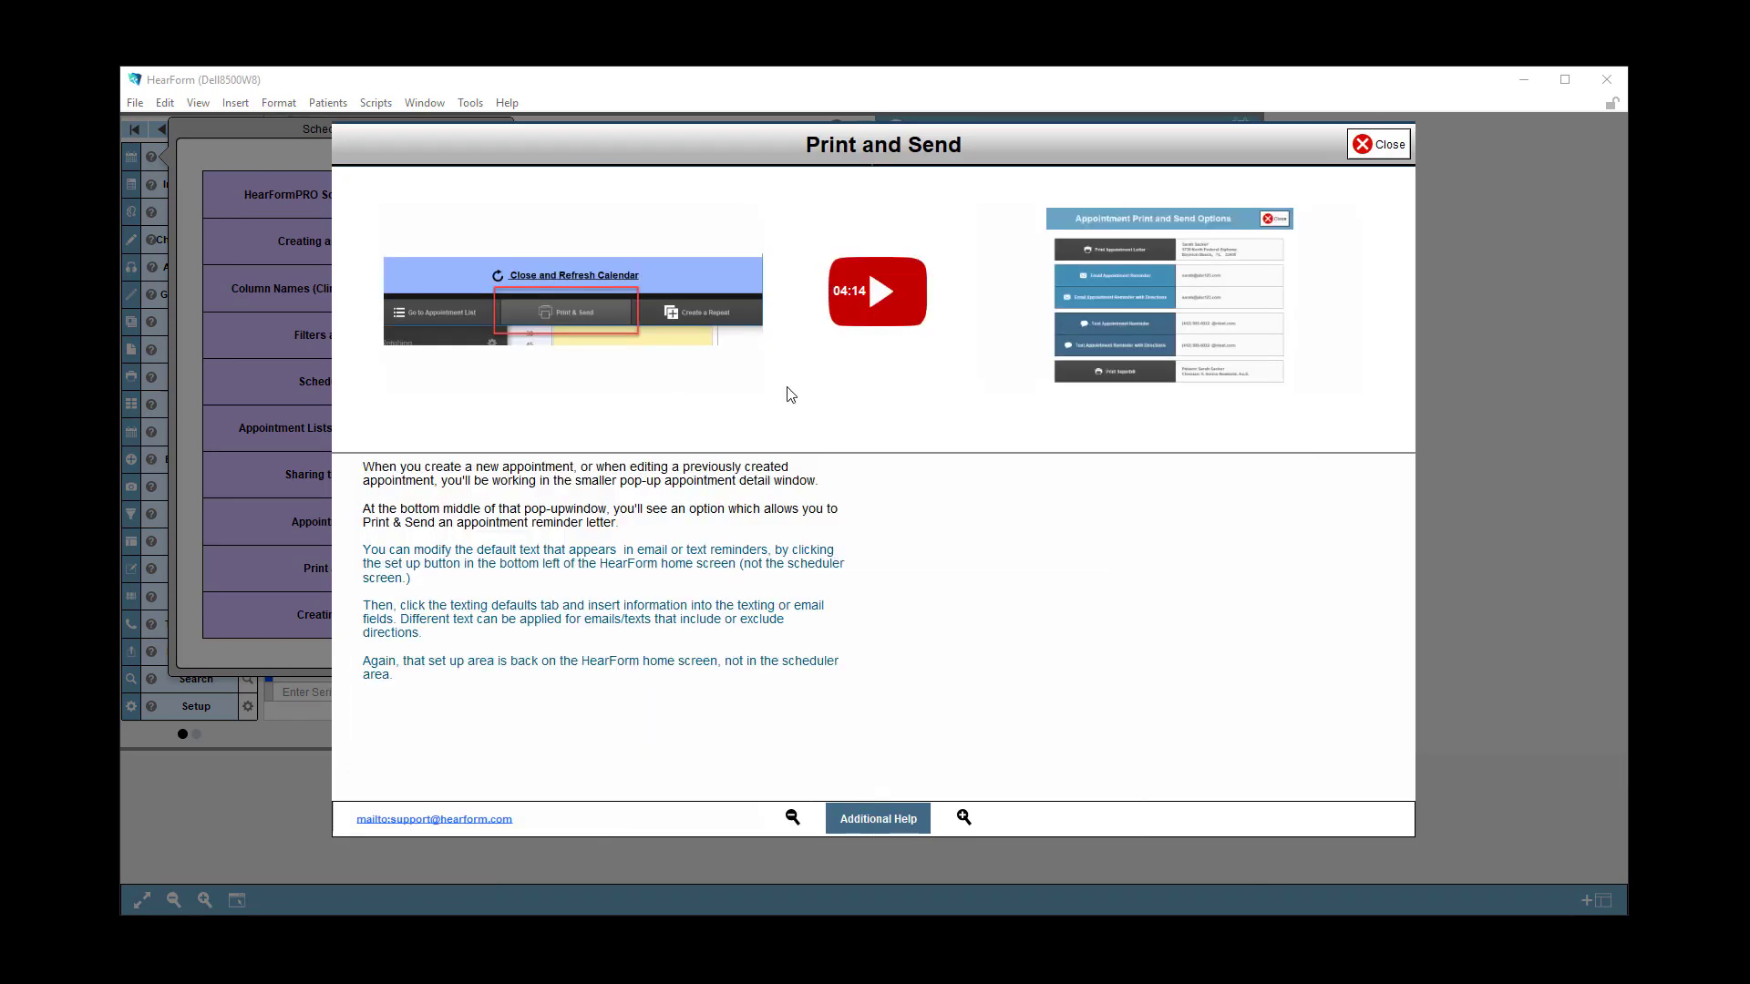
# Play and pause the Print and Send training video in the browser, close it, and return to HearForm to close the topic and Scheduler Help.
pyautogui.click(874, 292)
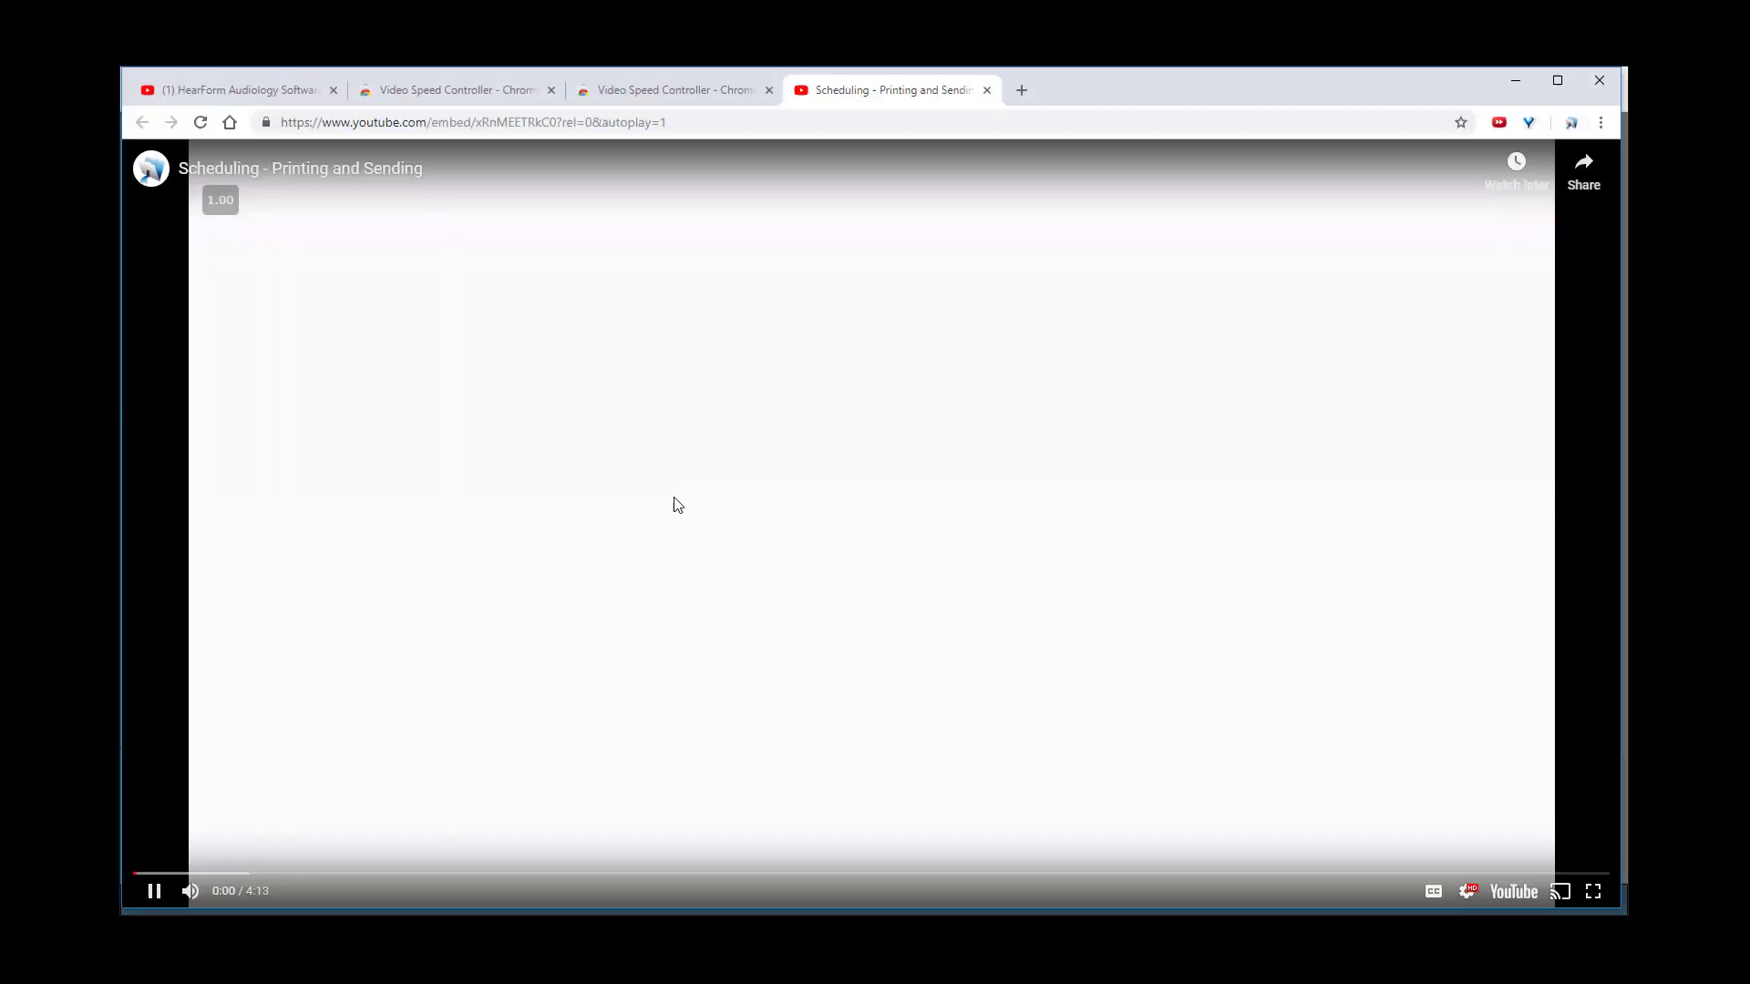
pyautogui.click(154, 891)
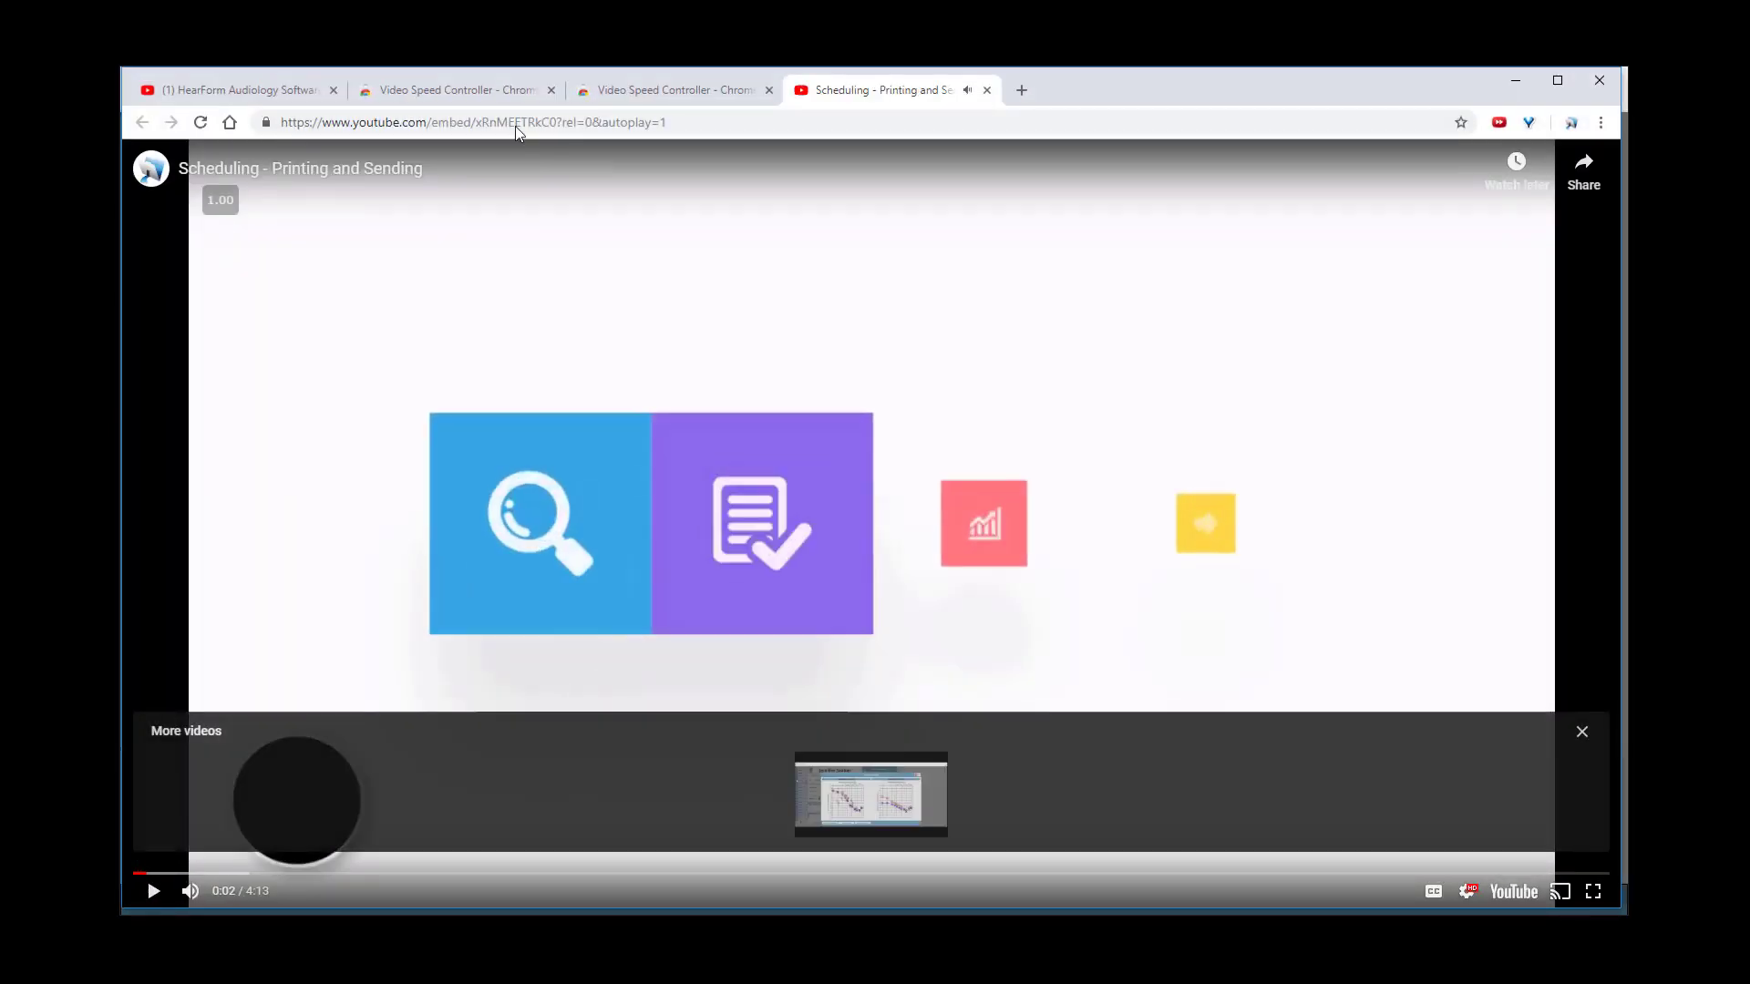
pyautogui.hotkey('ctrl', 'w')
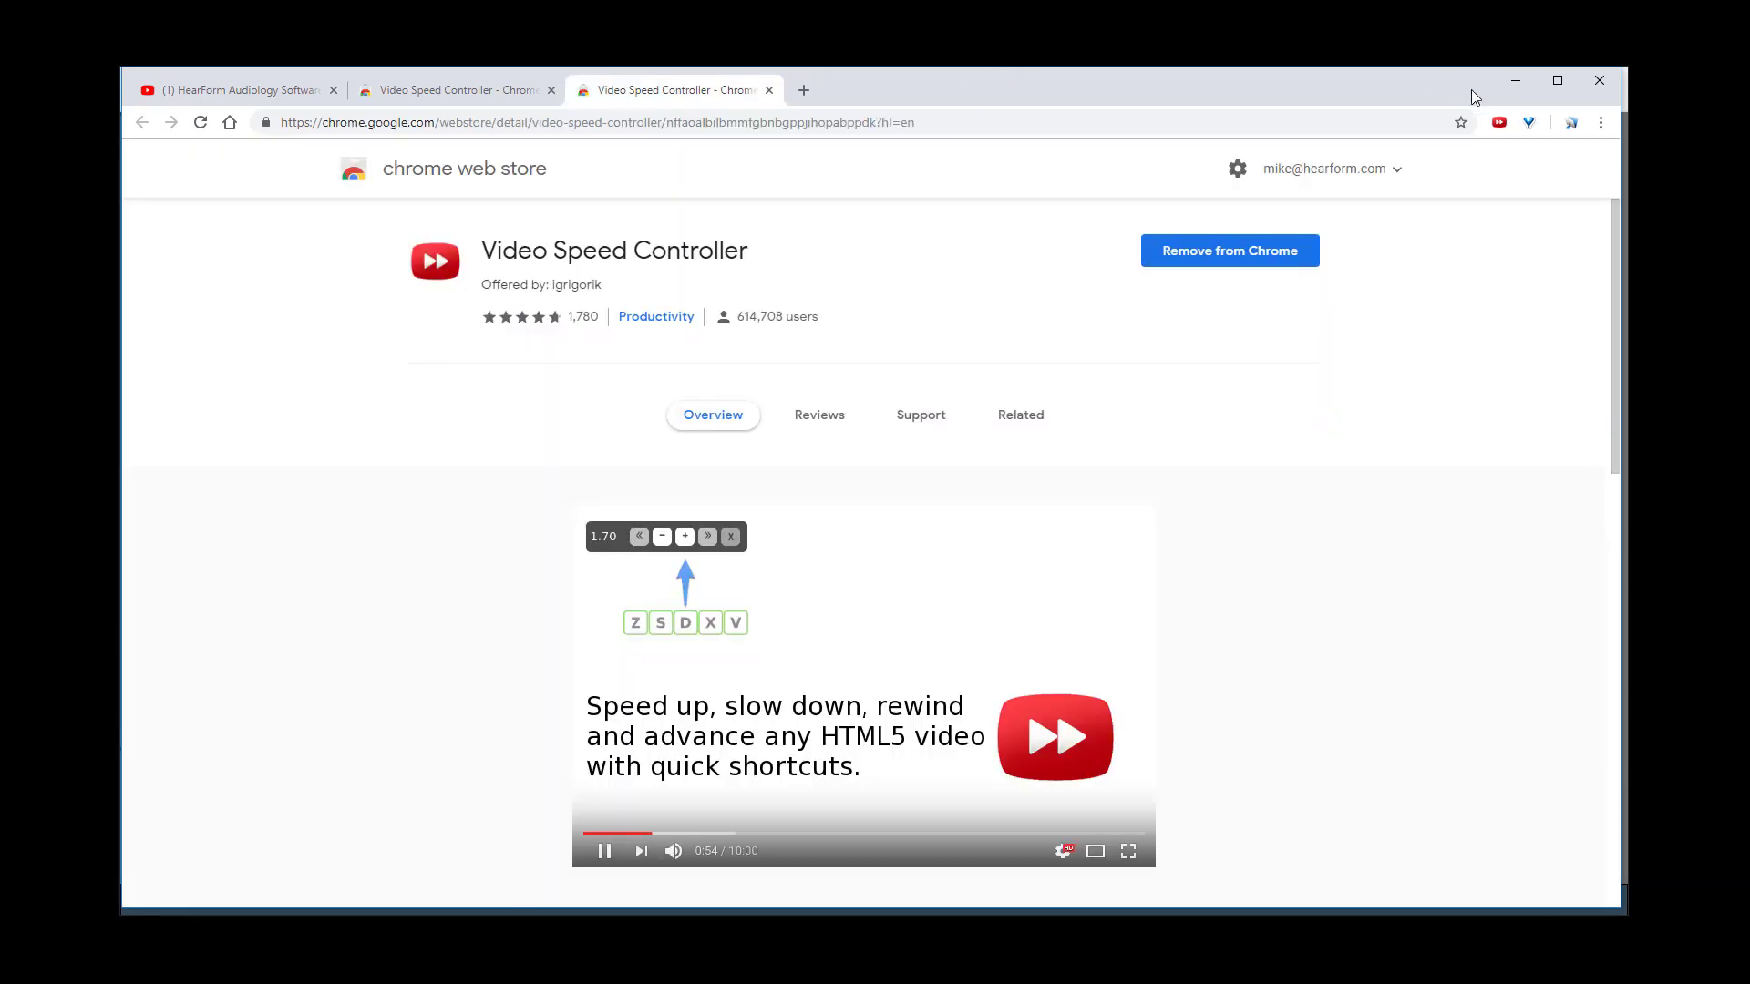
pyautogui.click(1520, 82)
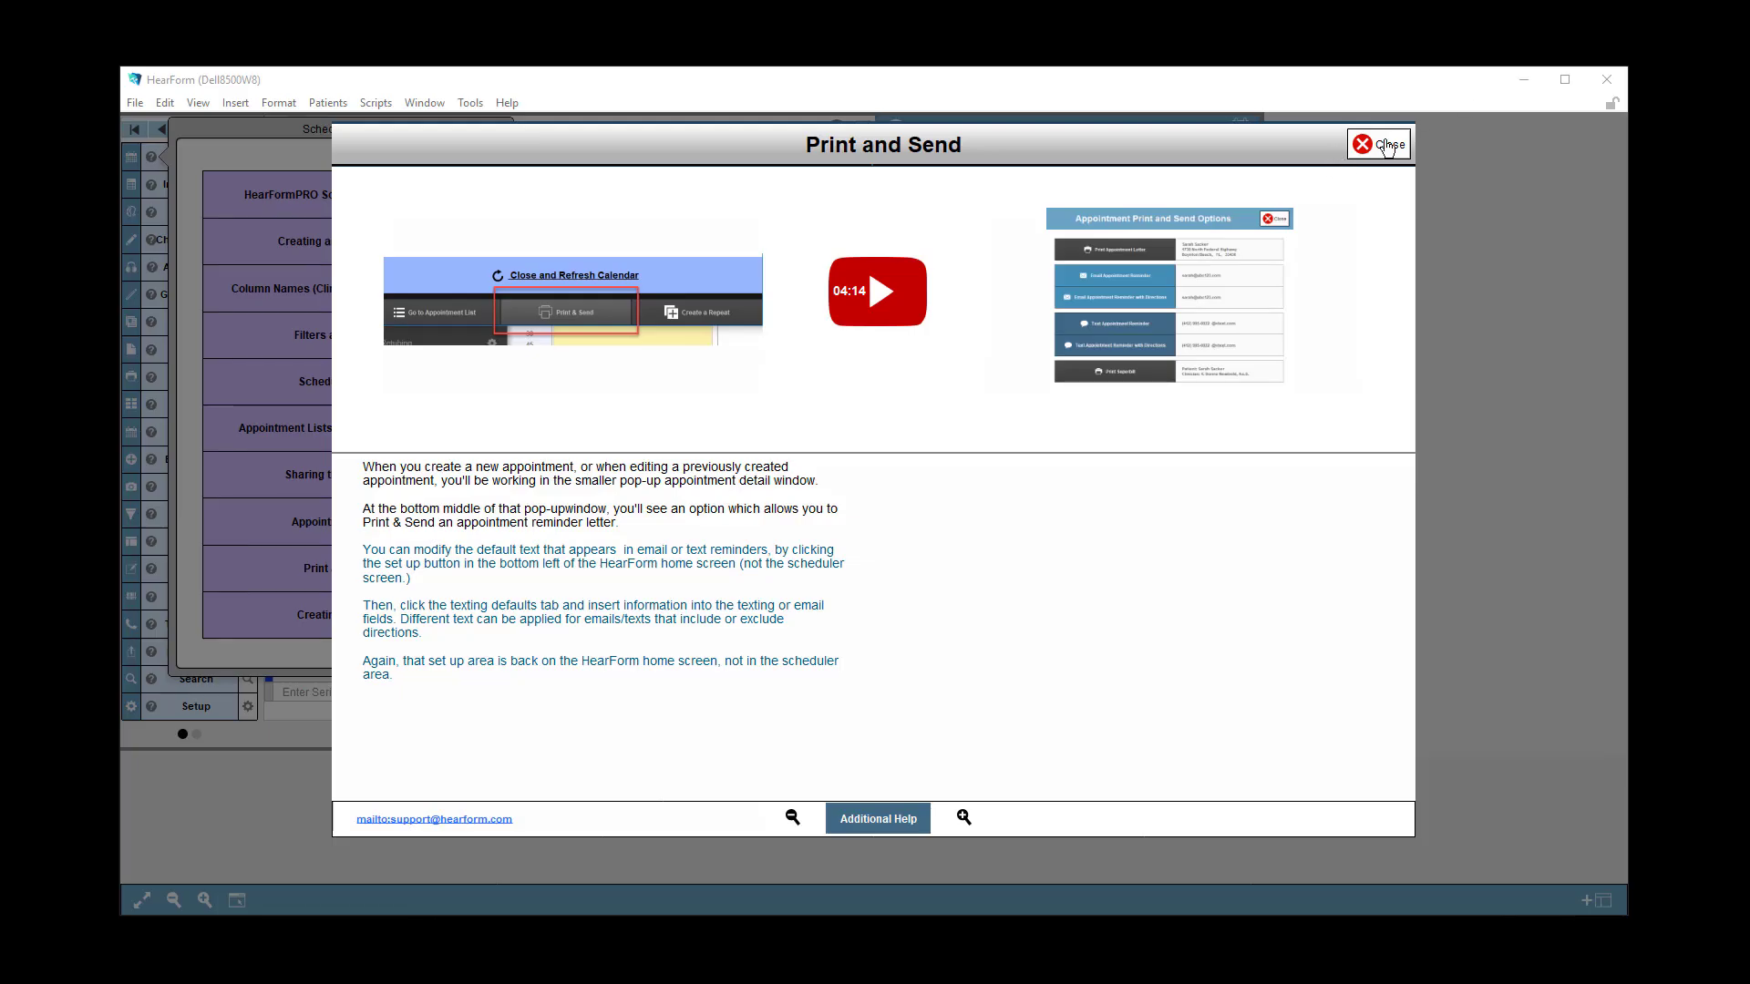
pyautogui.click(1378, 144)
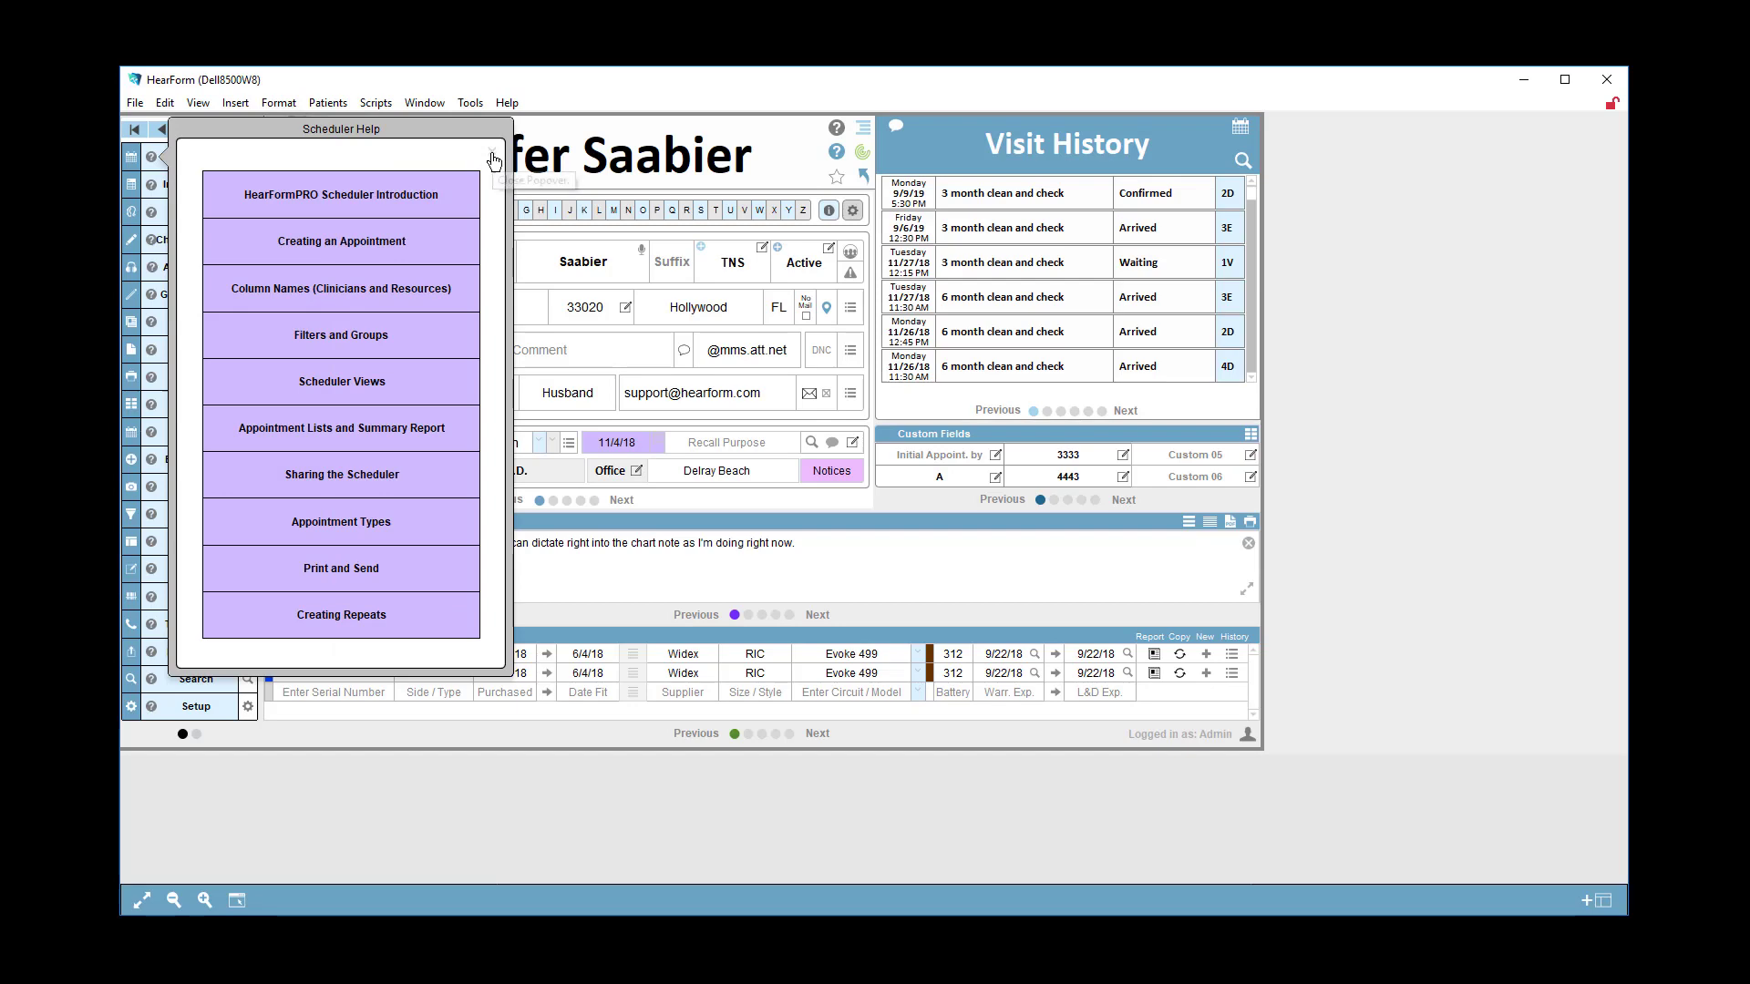
pyautogui.click(516, 230)
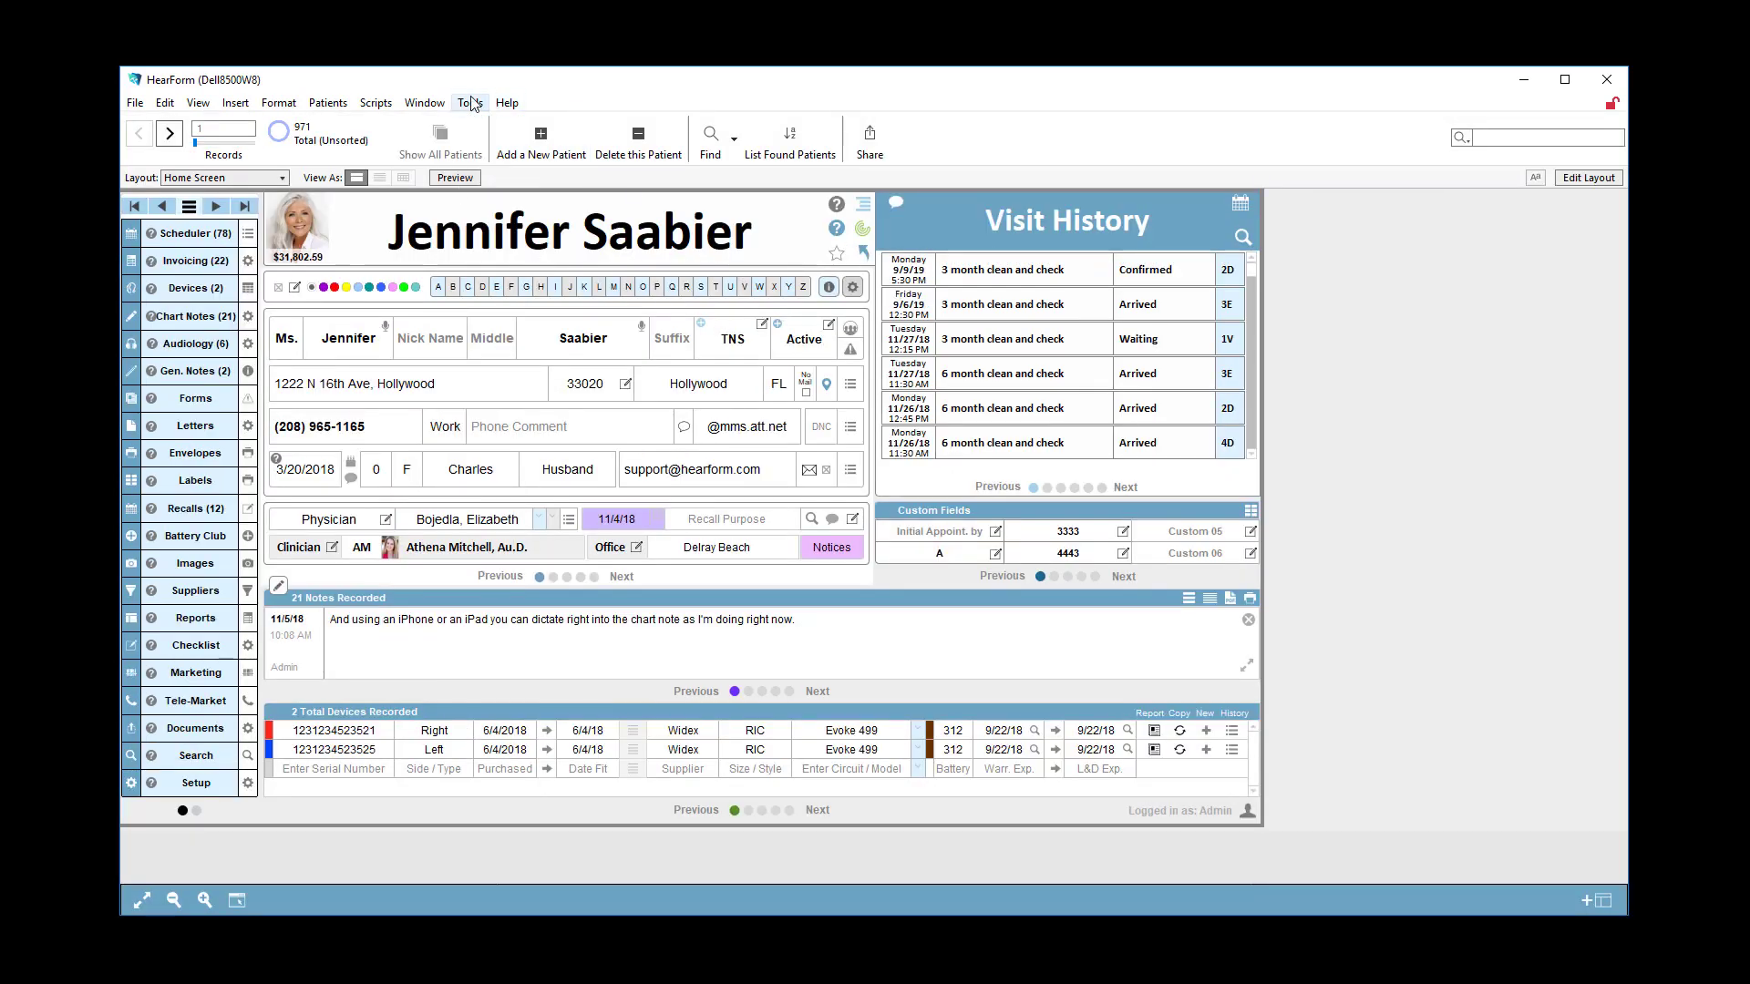
# View and close the Scripts Menu Help topic list and the Image Module Help topic list.
pyautogui.click(507, 105)
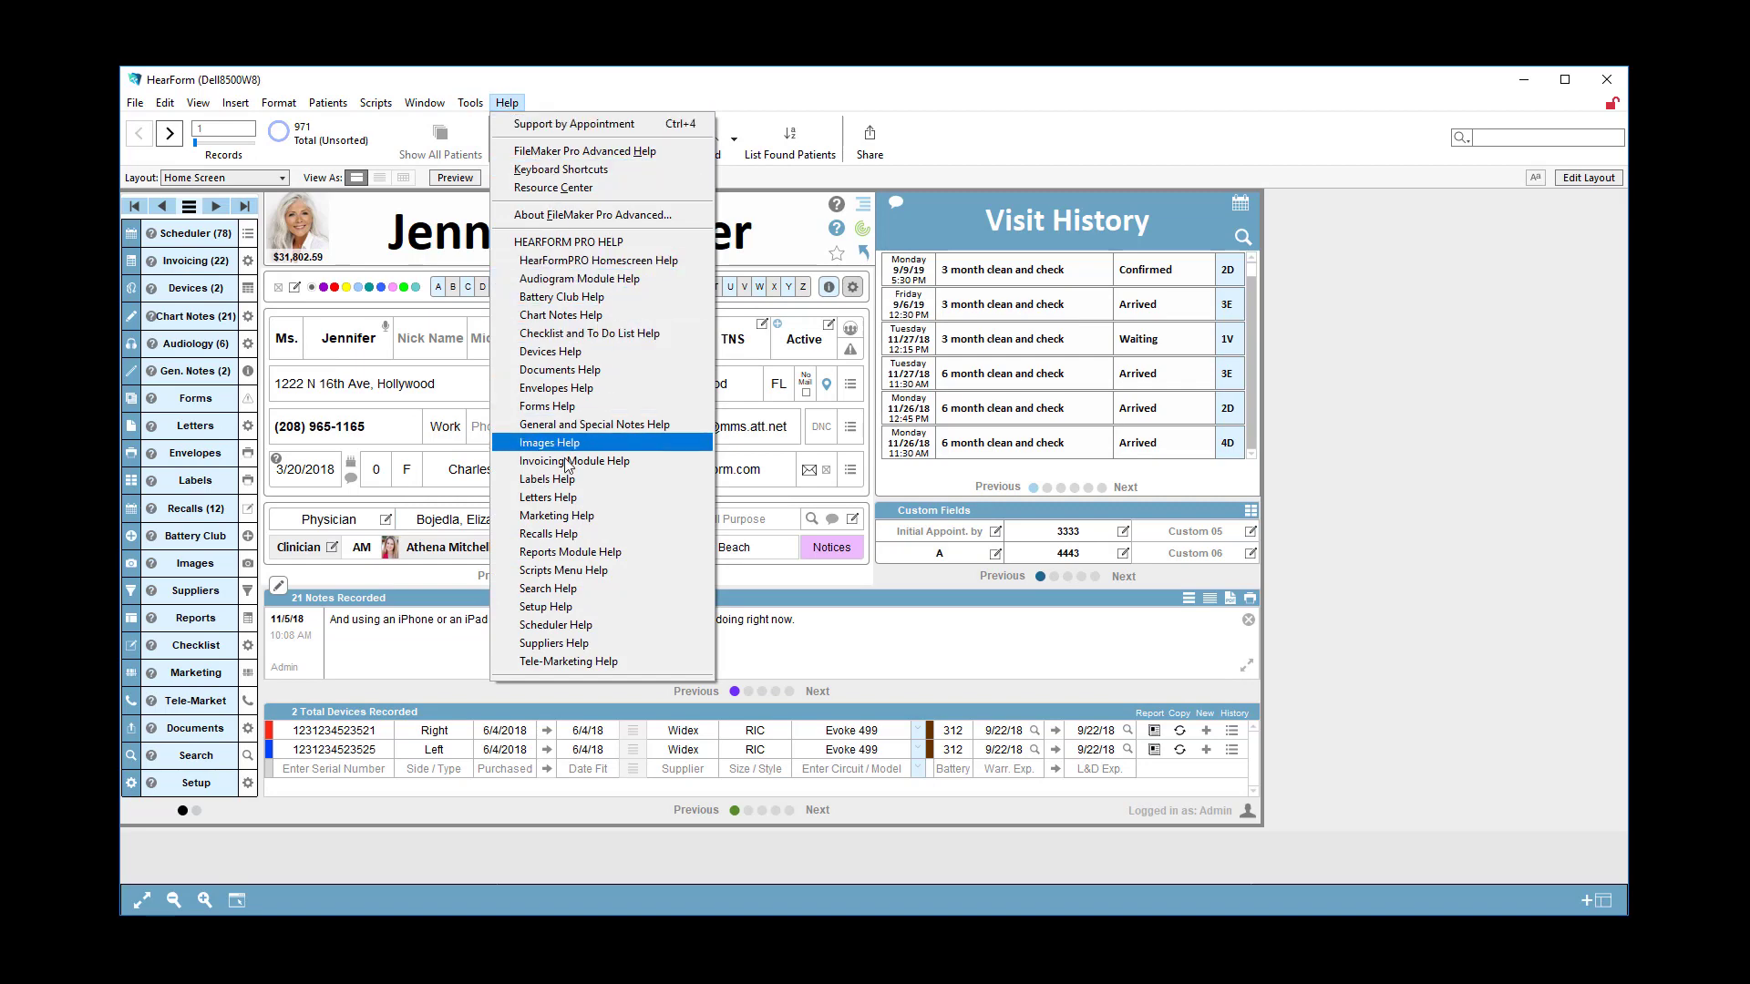
pyautogui.click(574, 572)
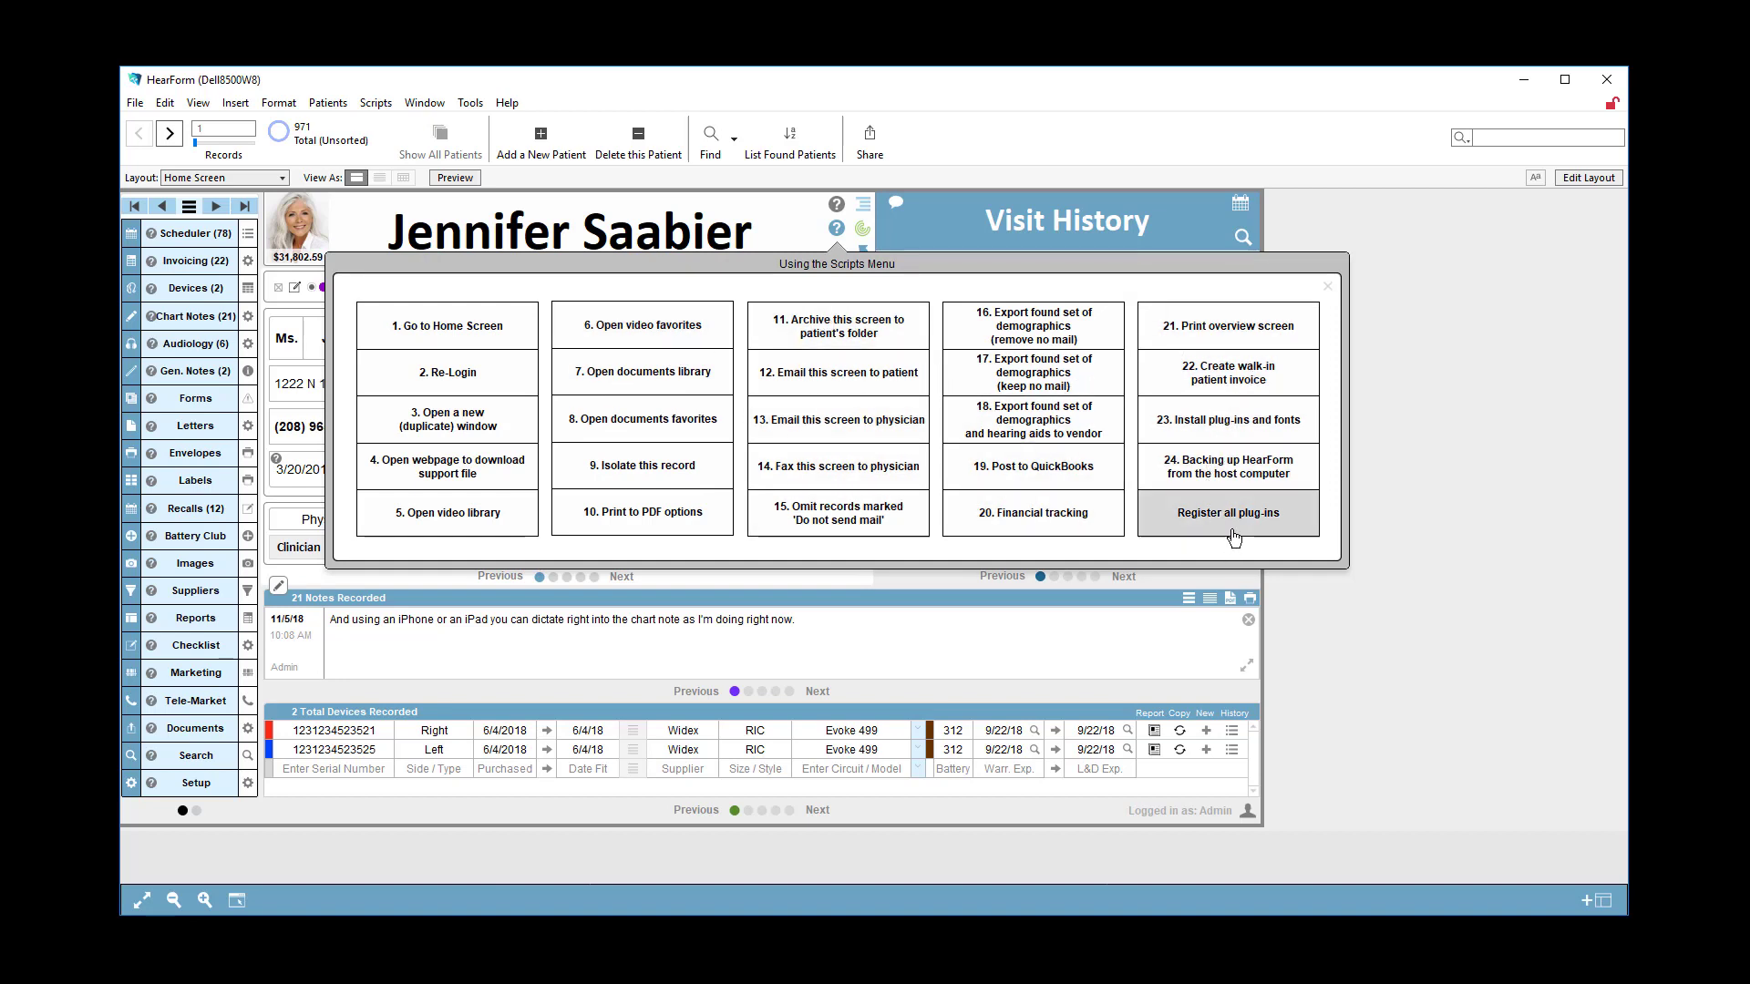
pyautogui.click(1325, 286)
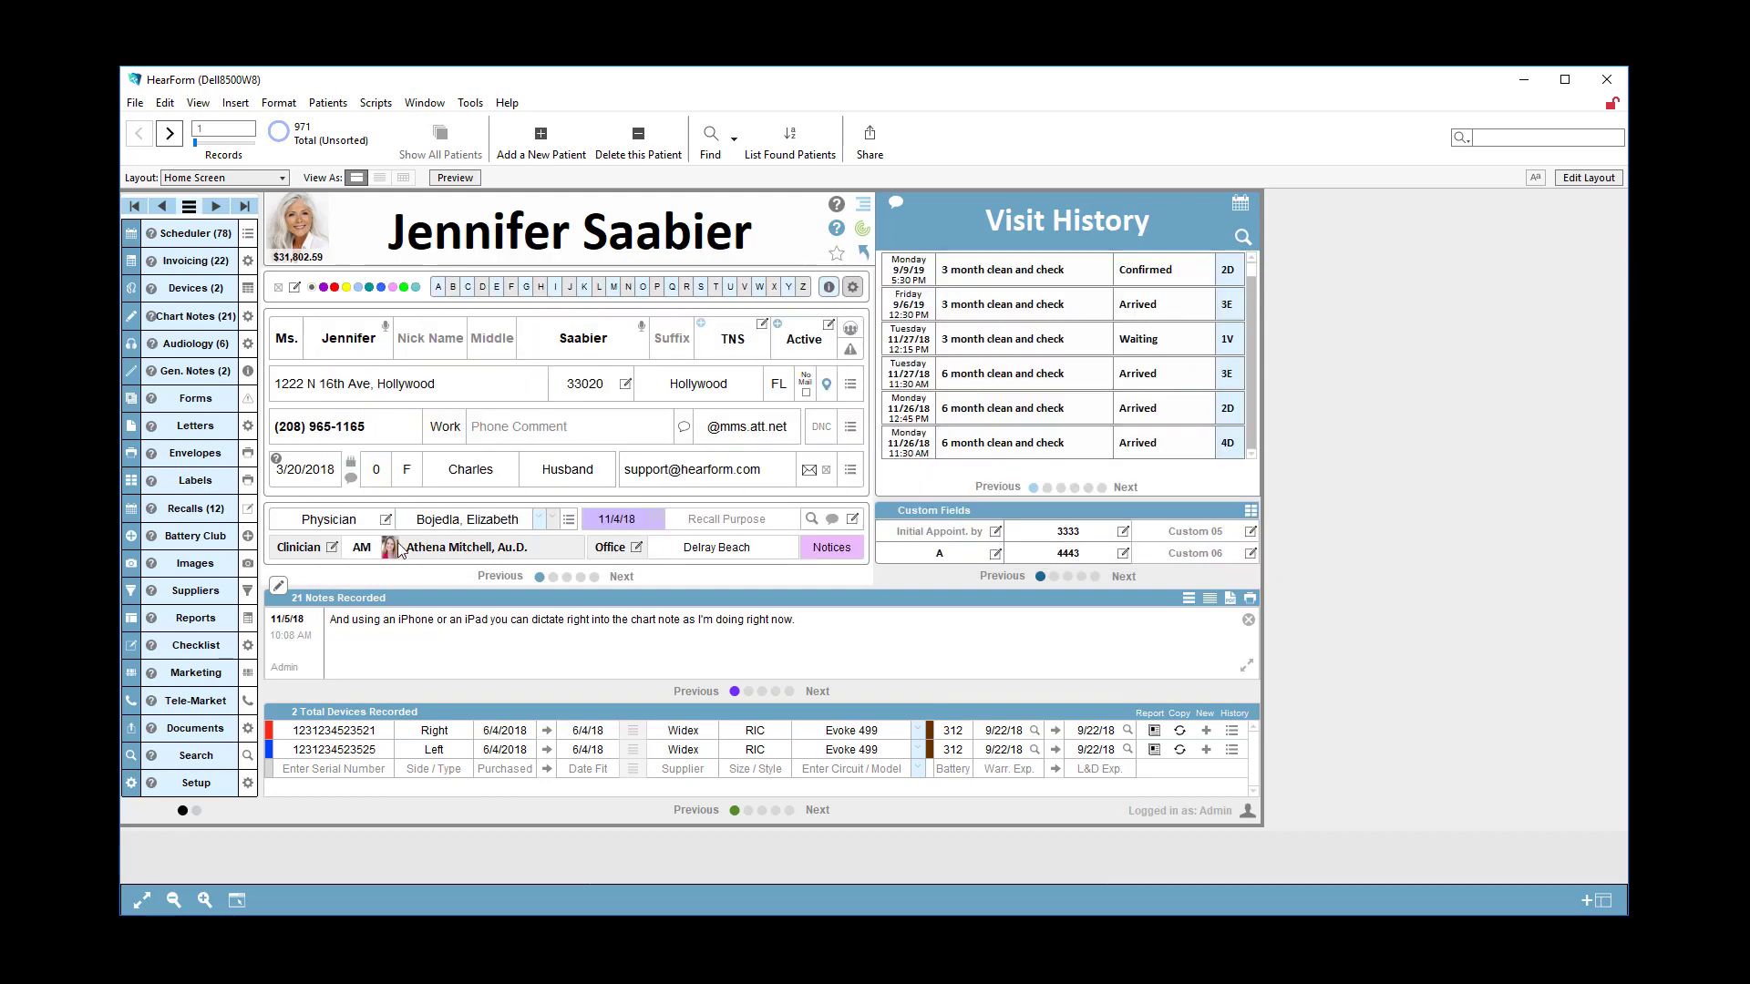
pyautogui.click(152, 567)
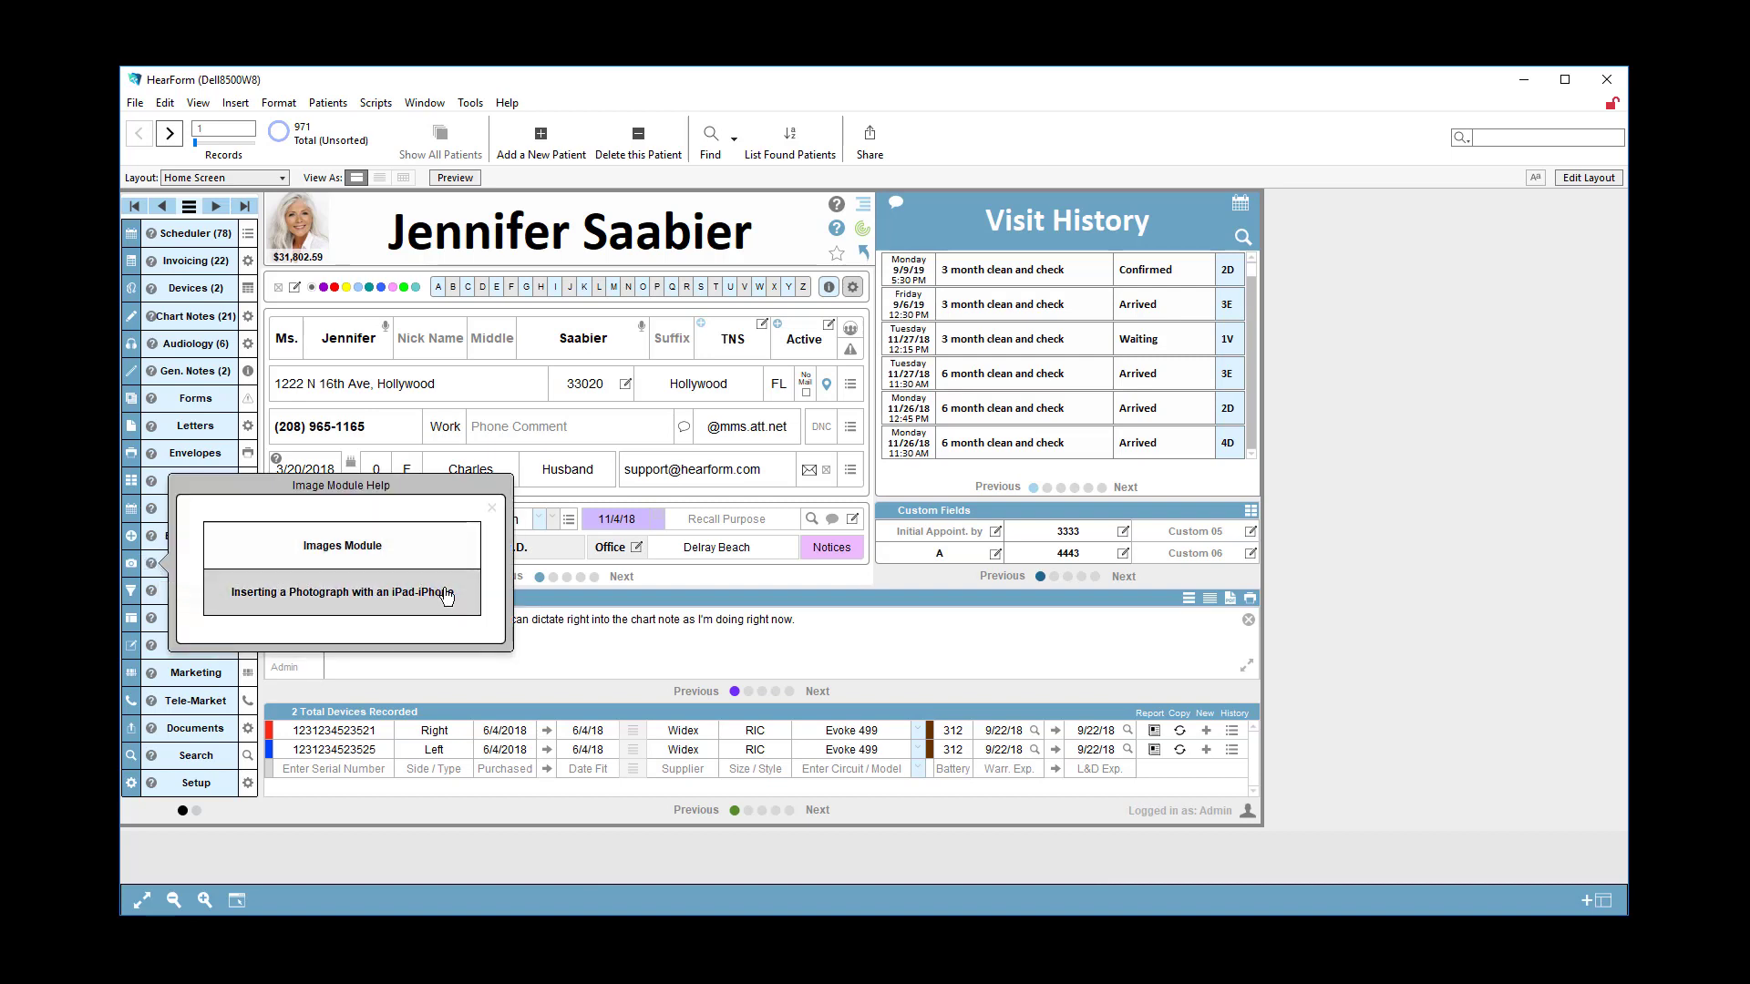
pyautogui.click(492, 515)
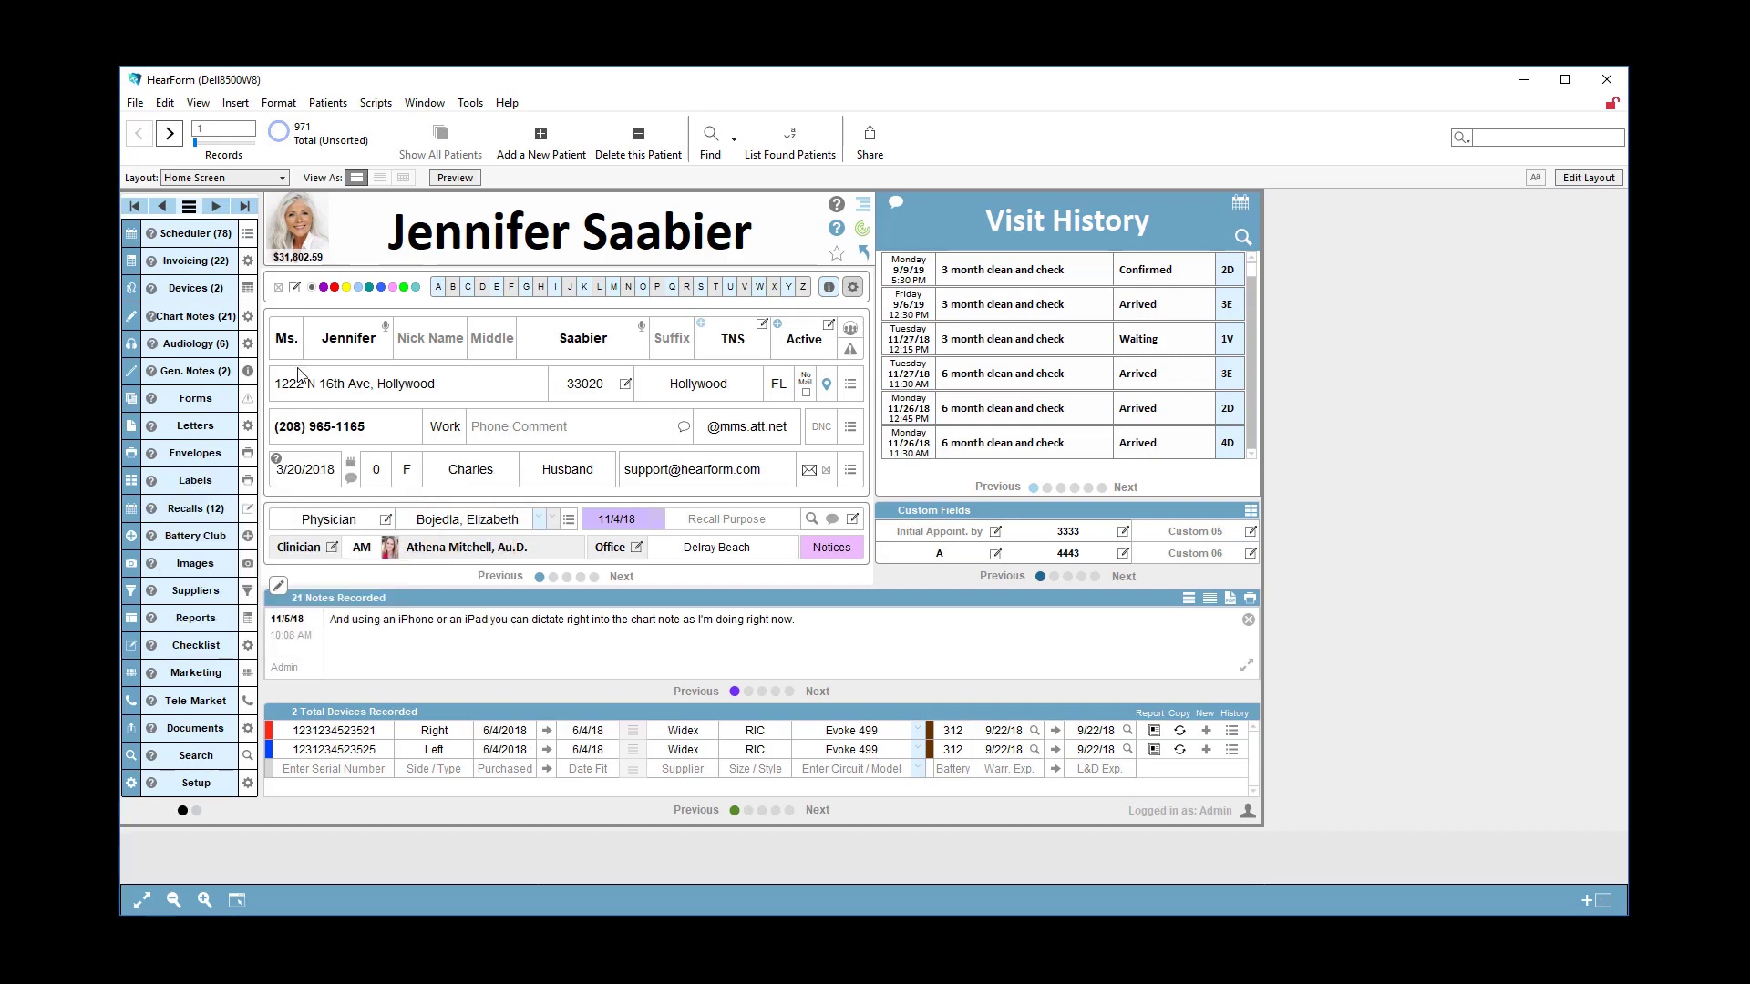
# Open the first listed invoice in the patient's invoicing portal, and view and close its Invoicing Help topic list.
pyautogui.click(194, 263)
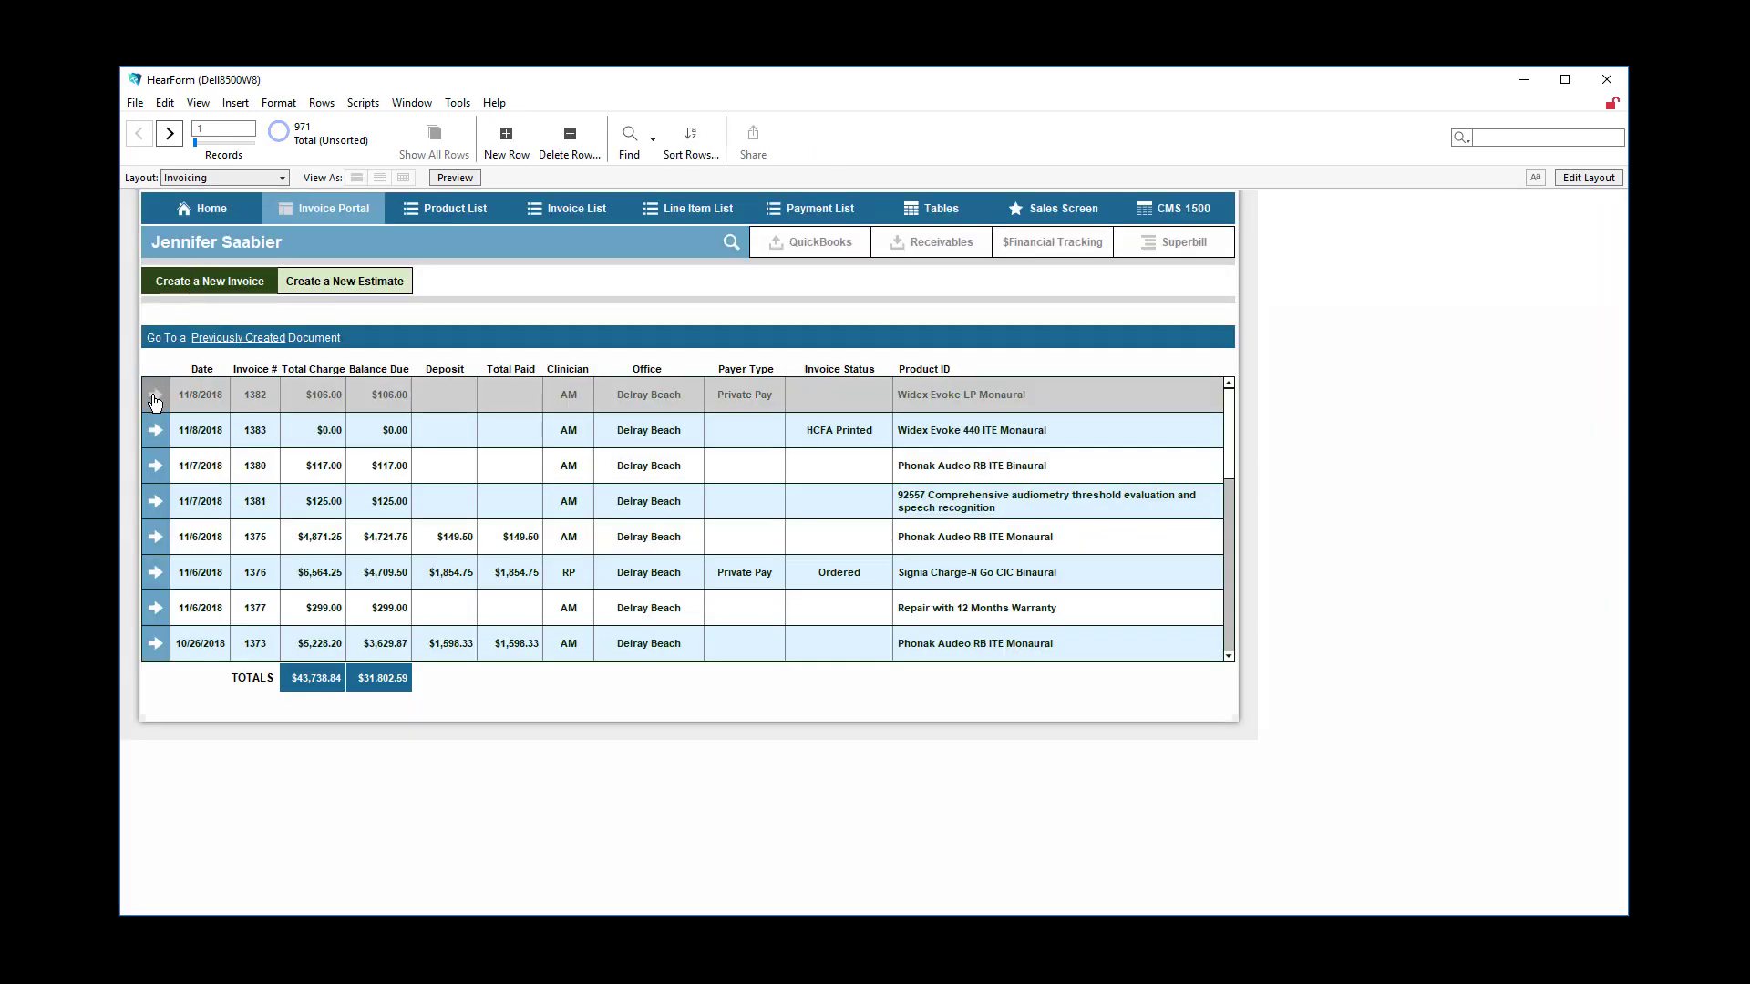
pyautogui.click(155, 395)
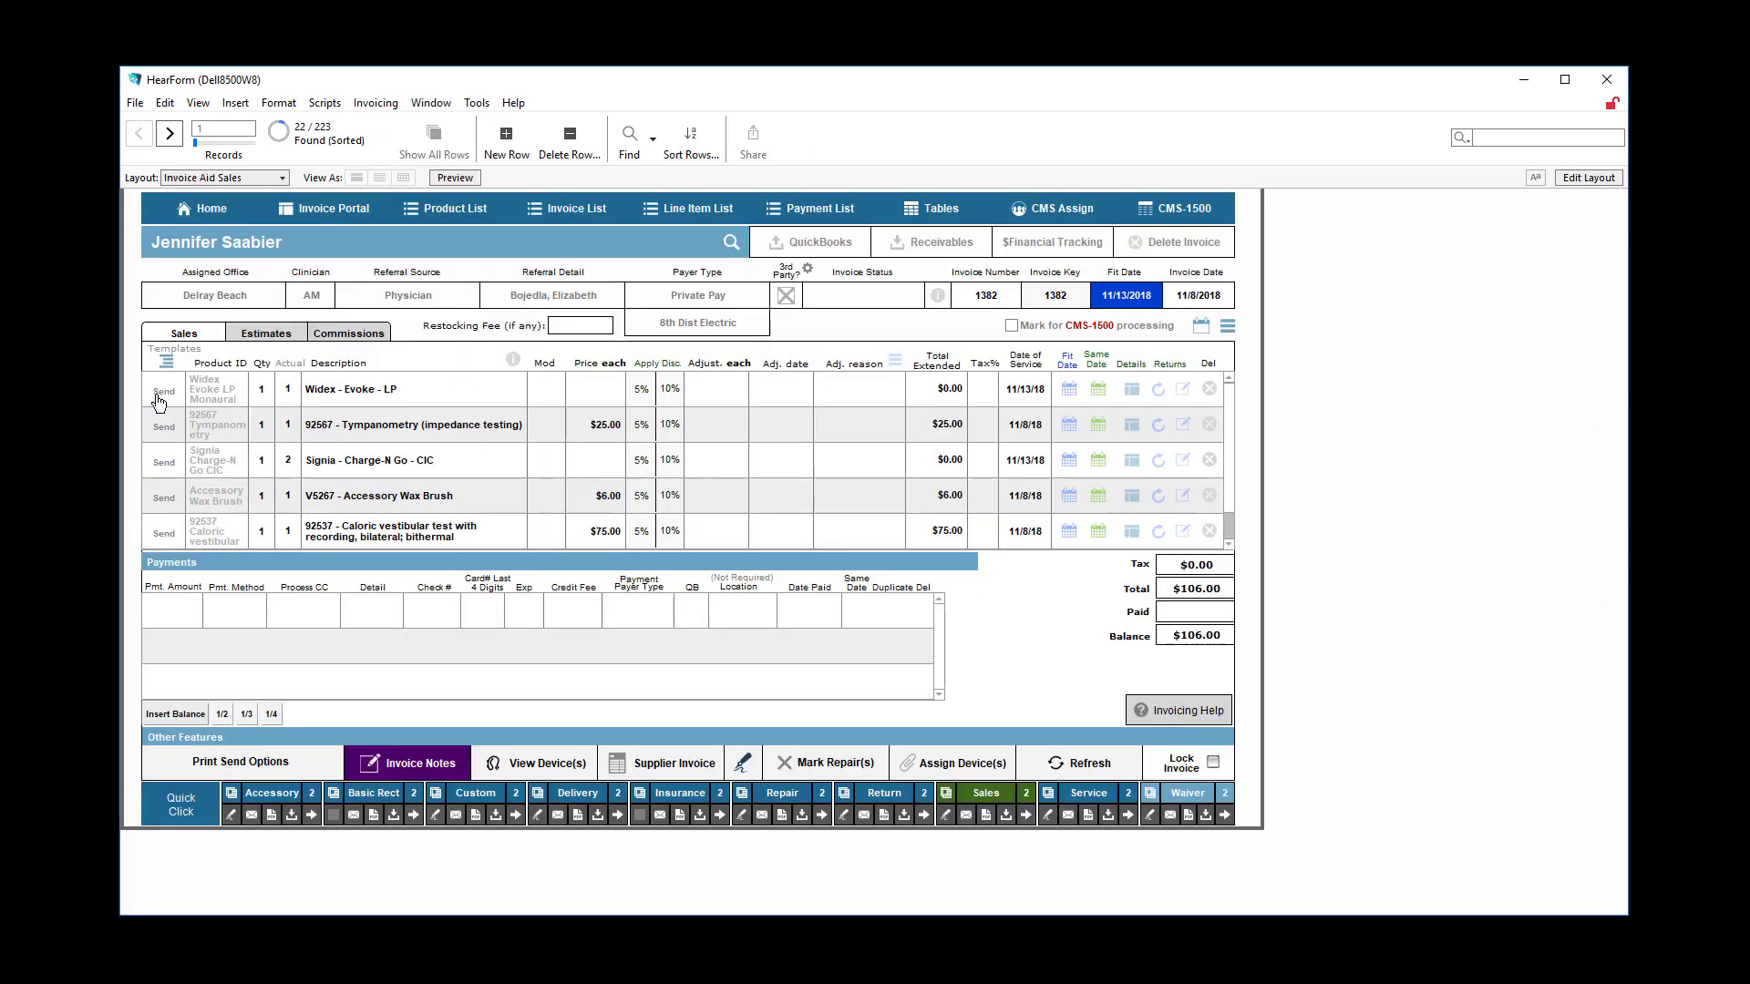
pyautogui.click(1178, 712)
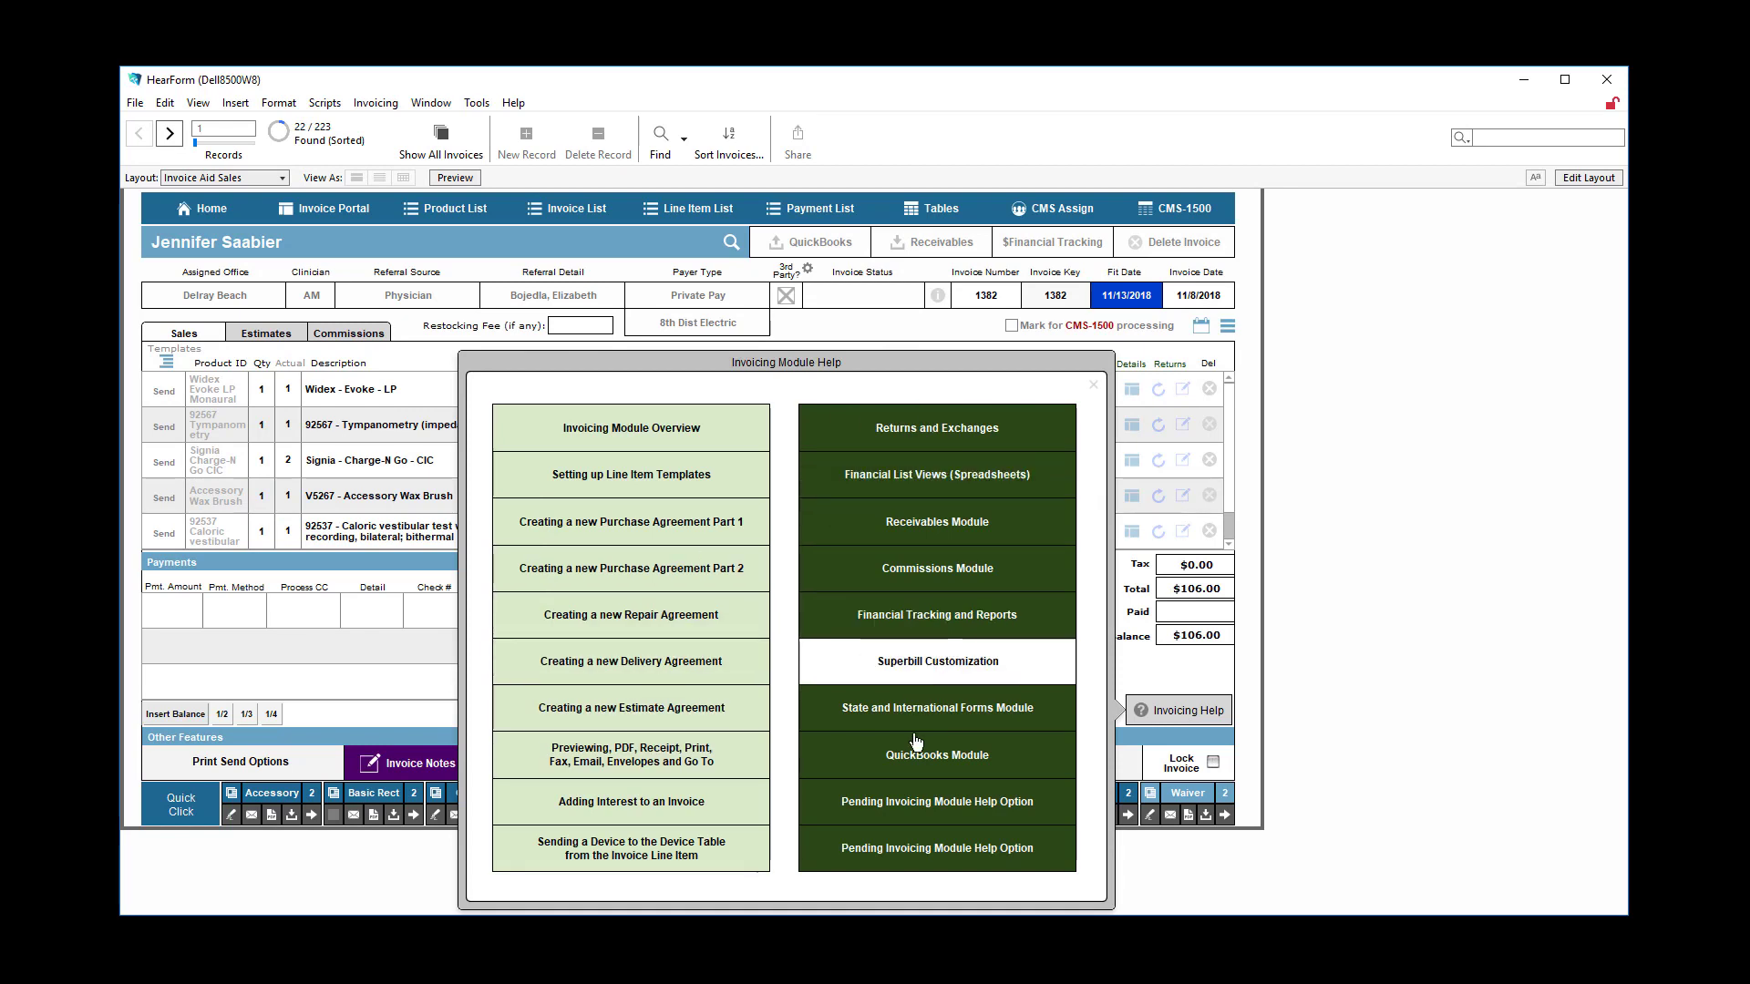
pyautogui.click(1093, 385)
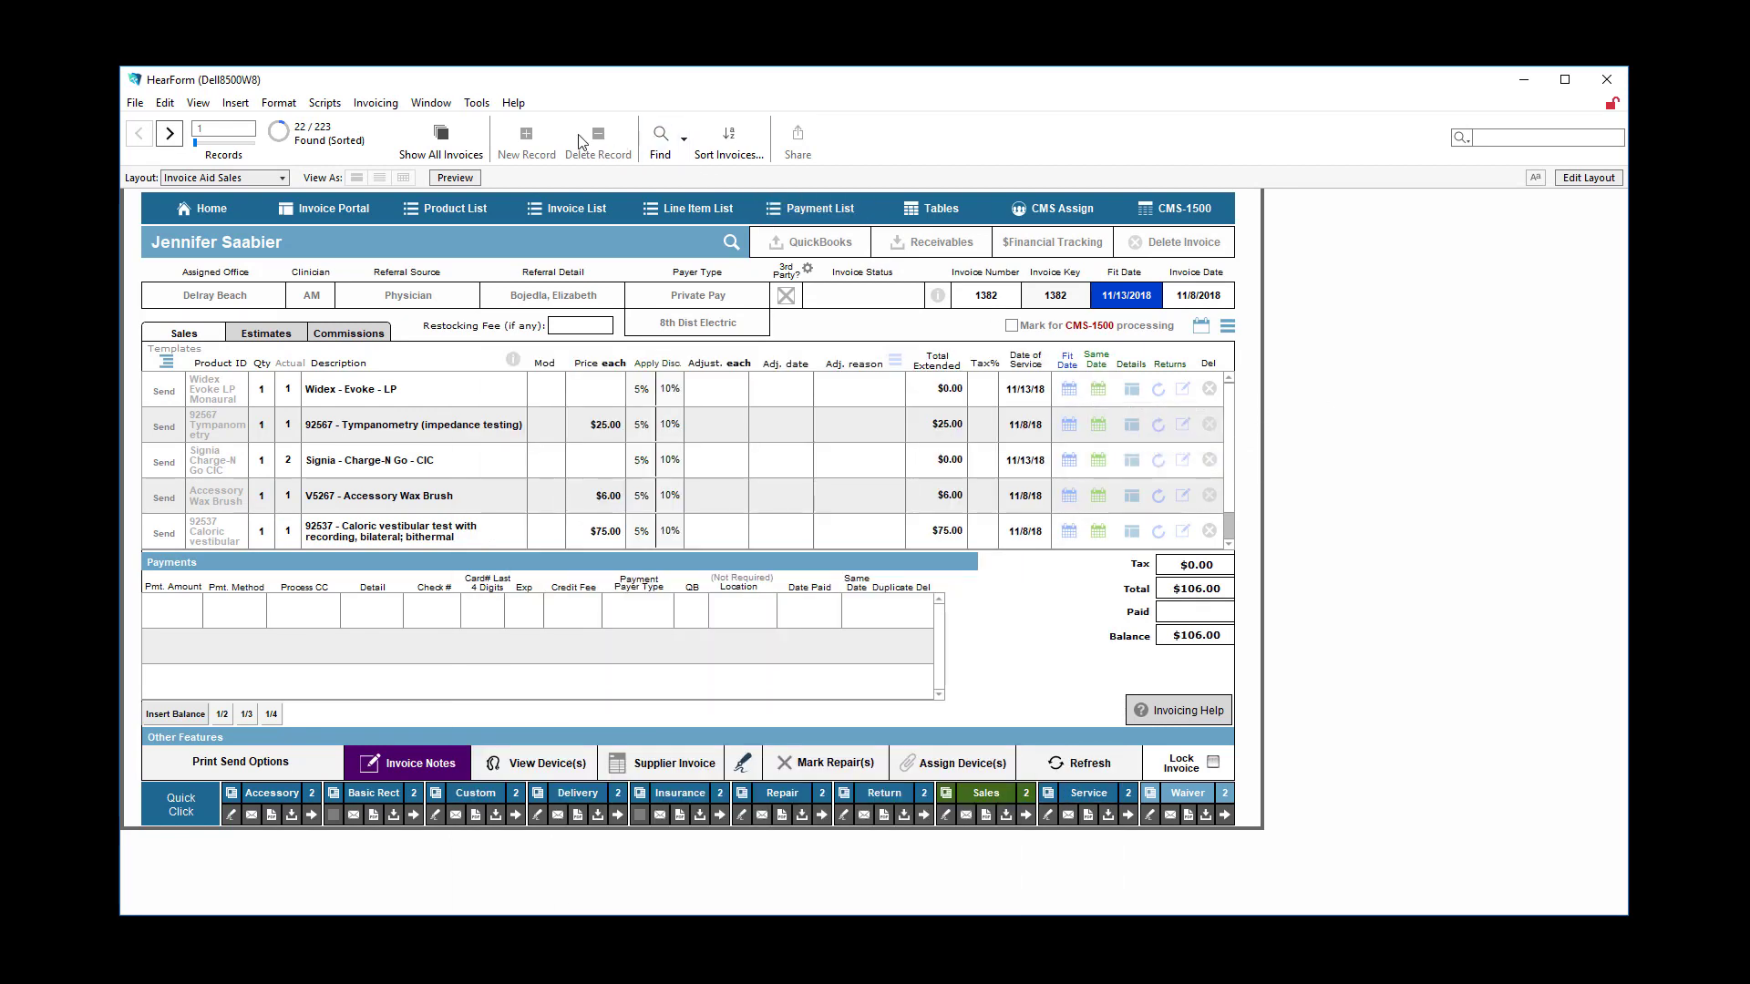
# View the Invoicing Module Help through the application-wide help commands, close it, and return to the Home Screen.
pyautogui.click(513, 103)
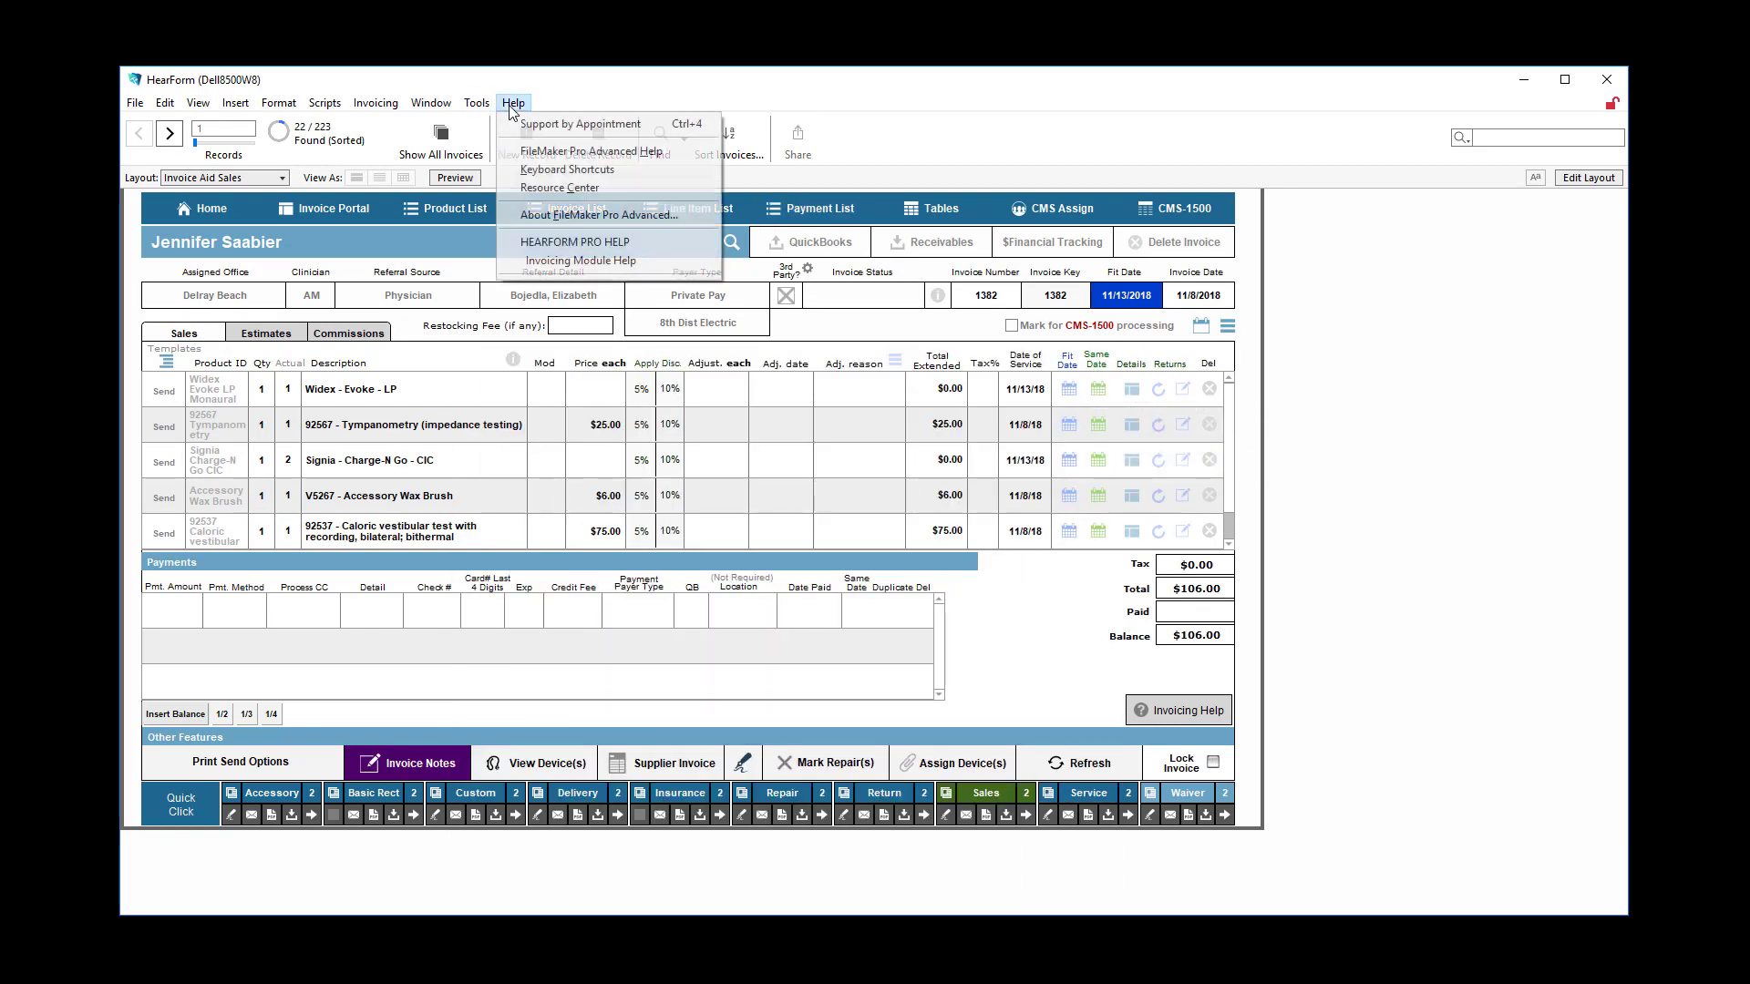
pyautogui.click(565, 259)
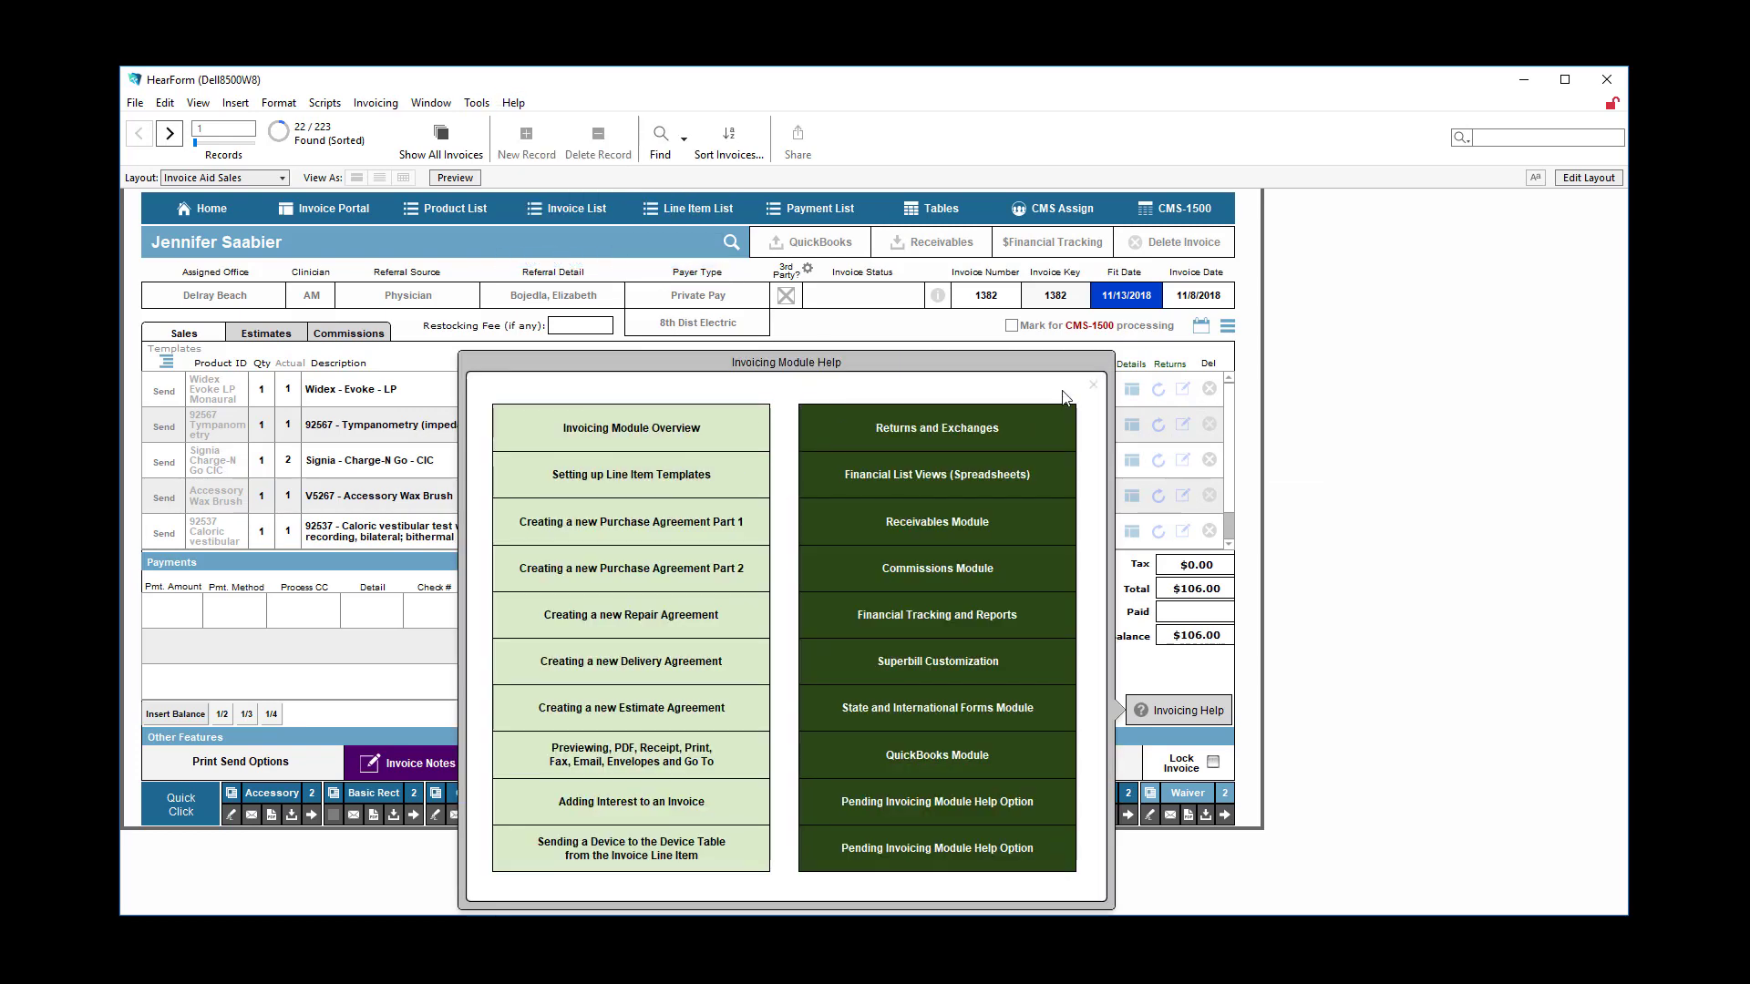
pyautogui.click(1098, 391)
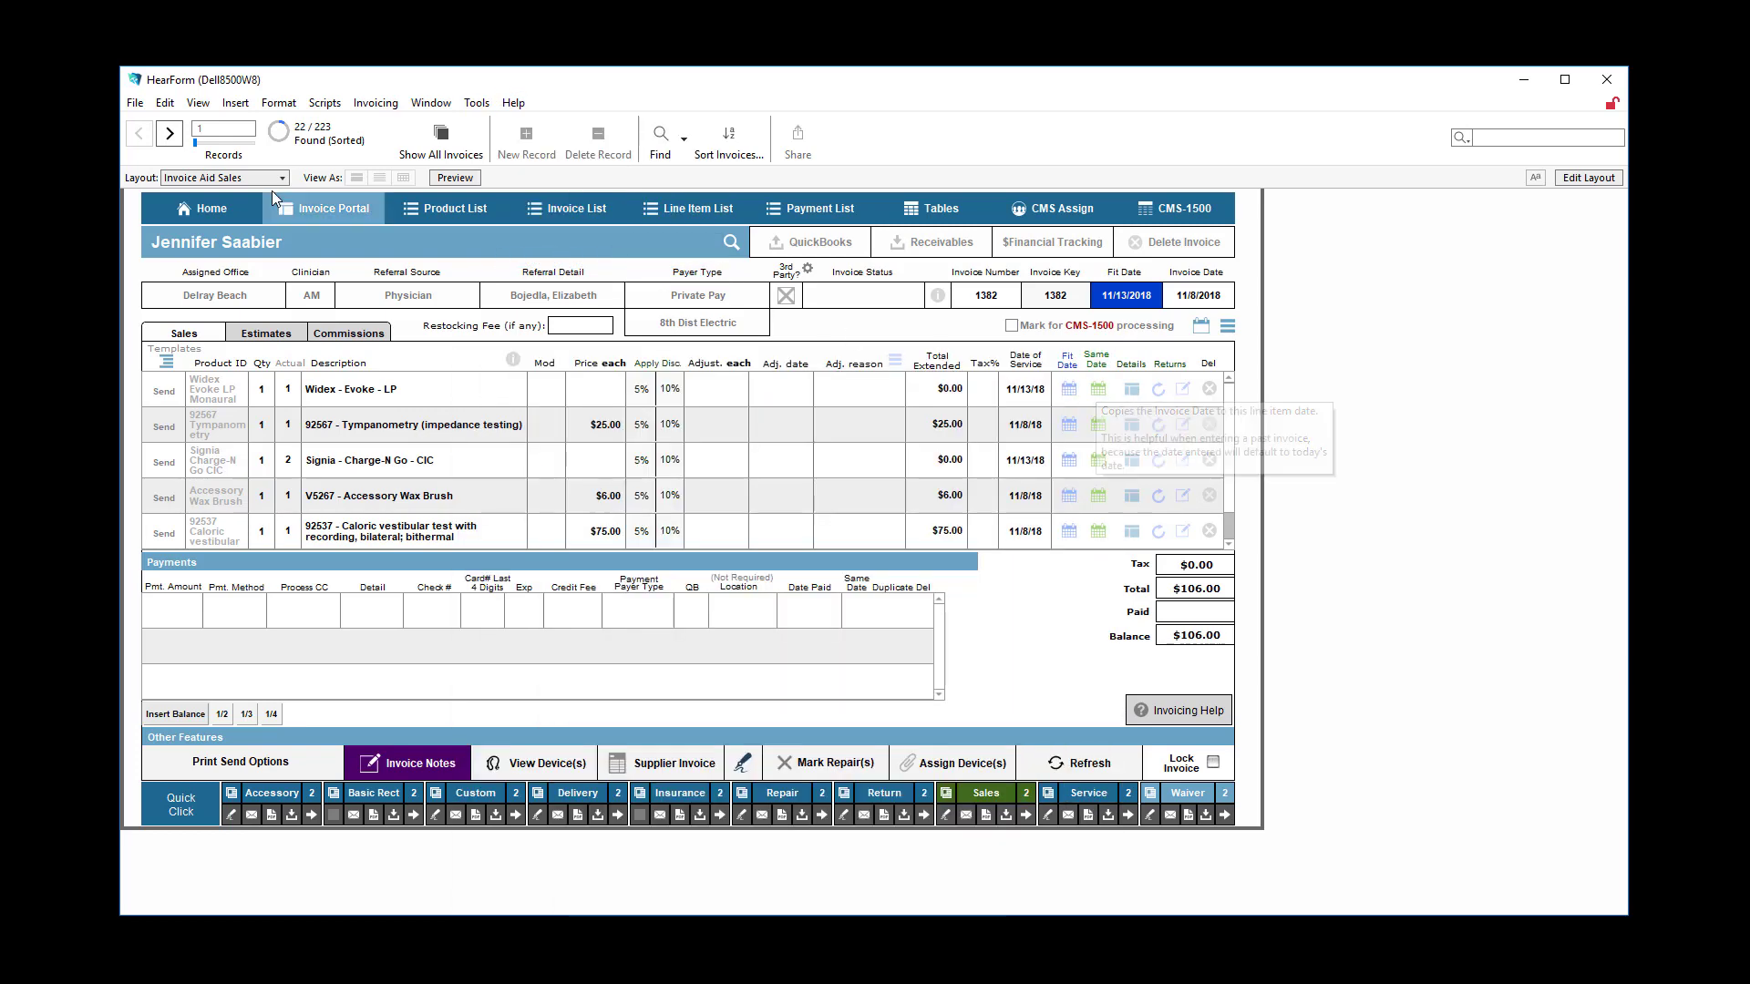
pyautogui.click(211, 209)
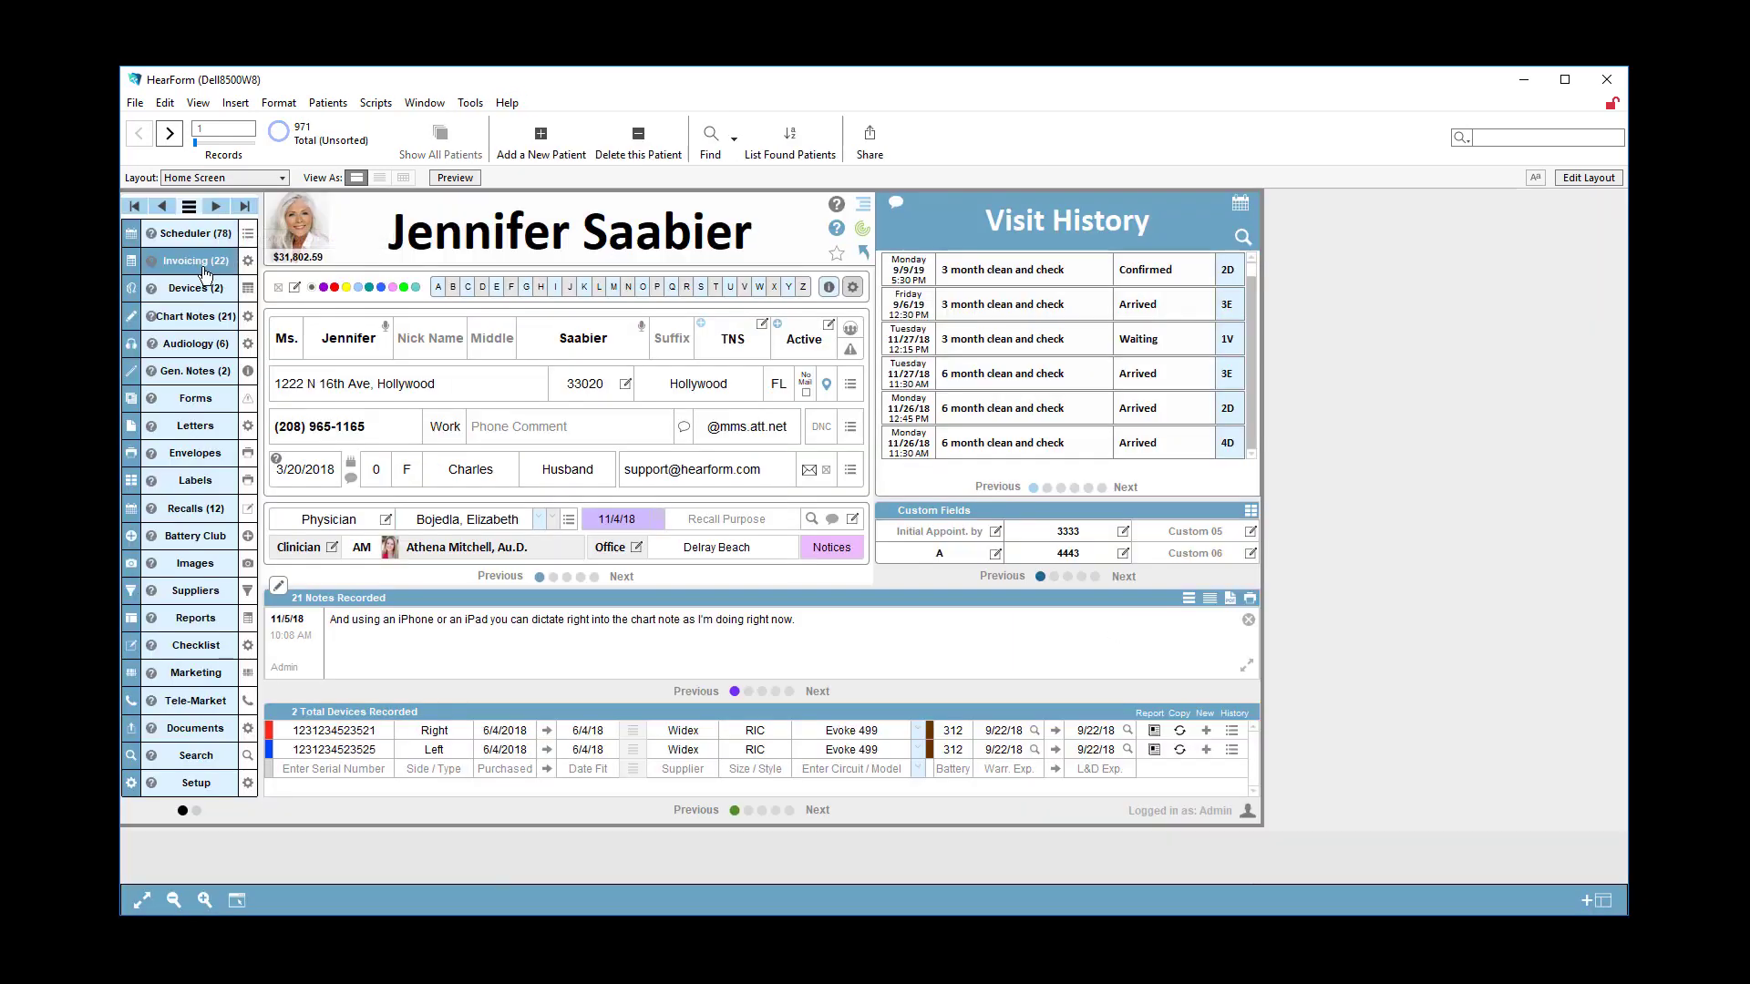
# Open the patient's 11/1/2014 audiogram from Audiology and show the Audiogram Module Help topic list.
pyautogui.click(190, 343)
pyautogui.click(264, 471)
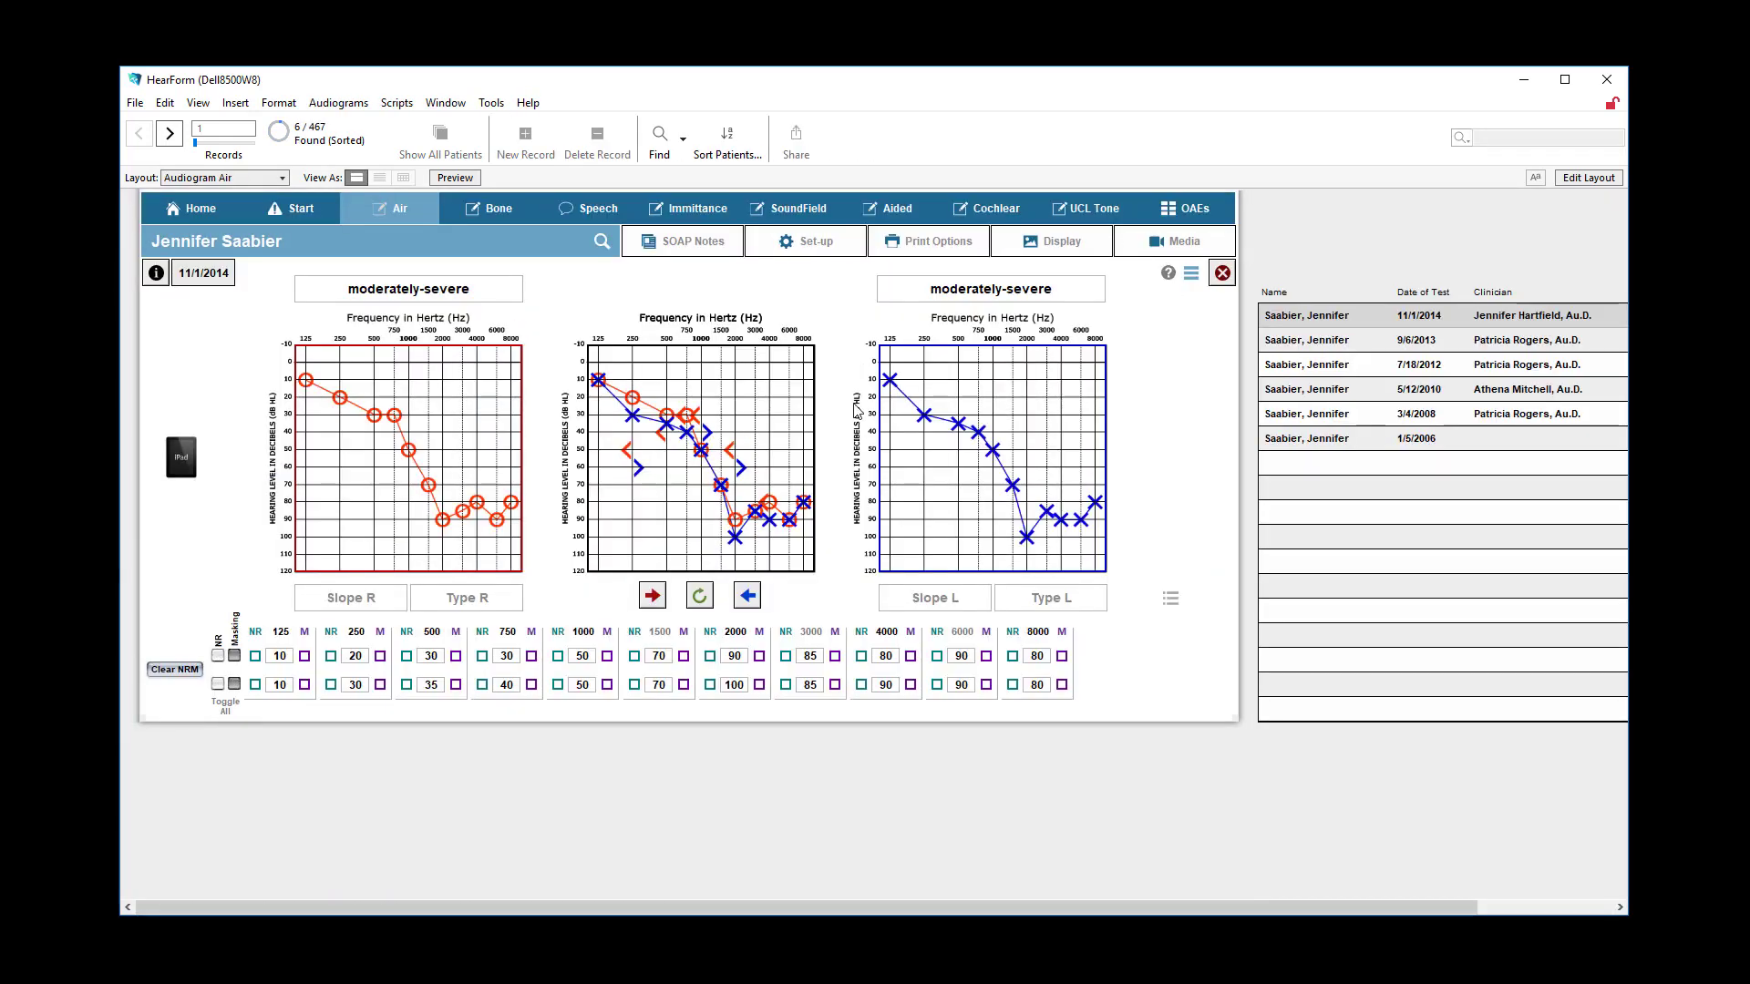
pyautogui.click(1167, 275)
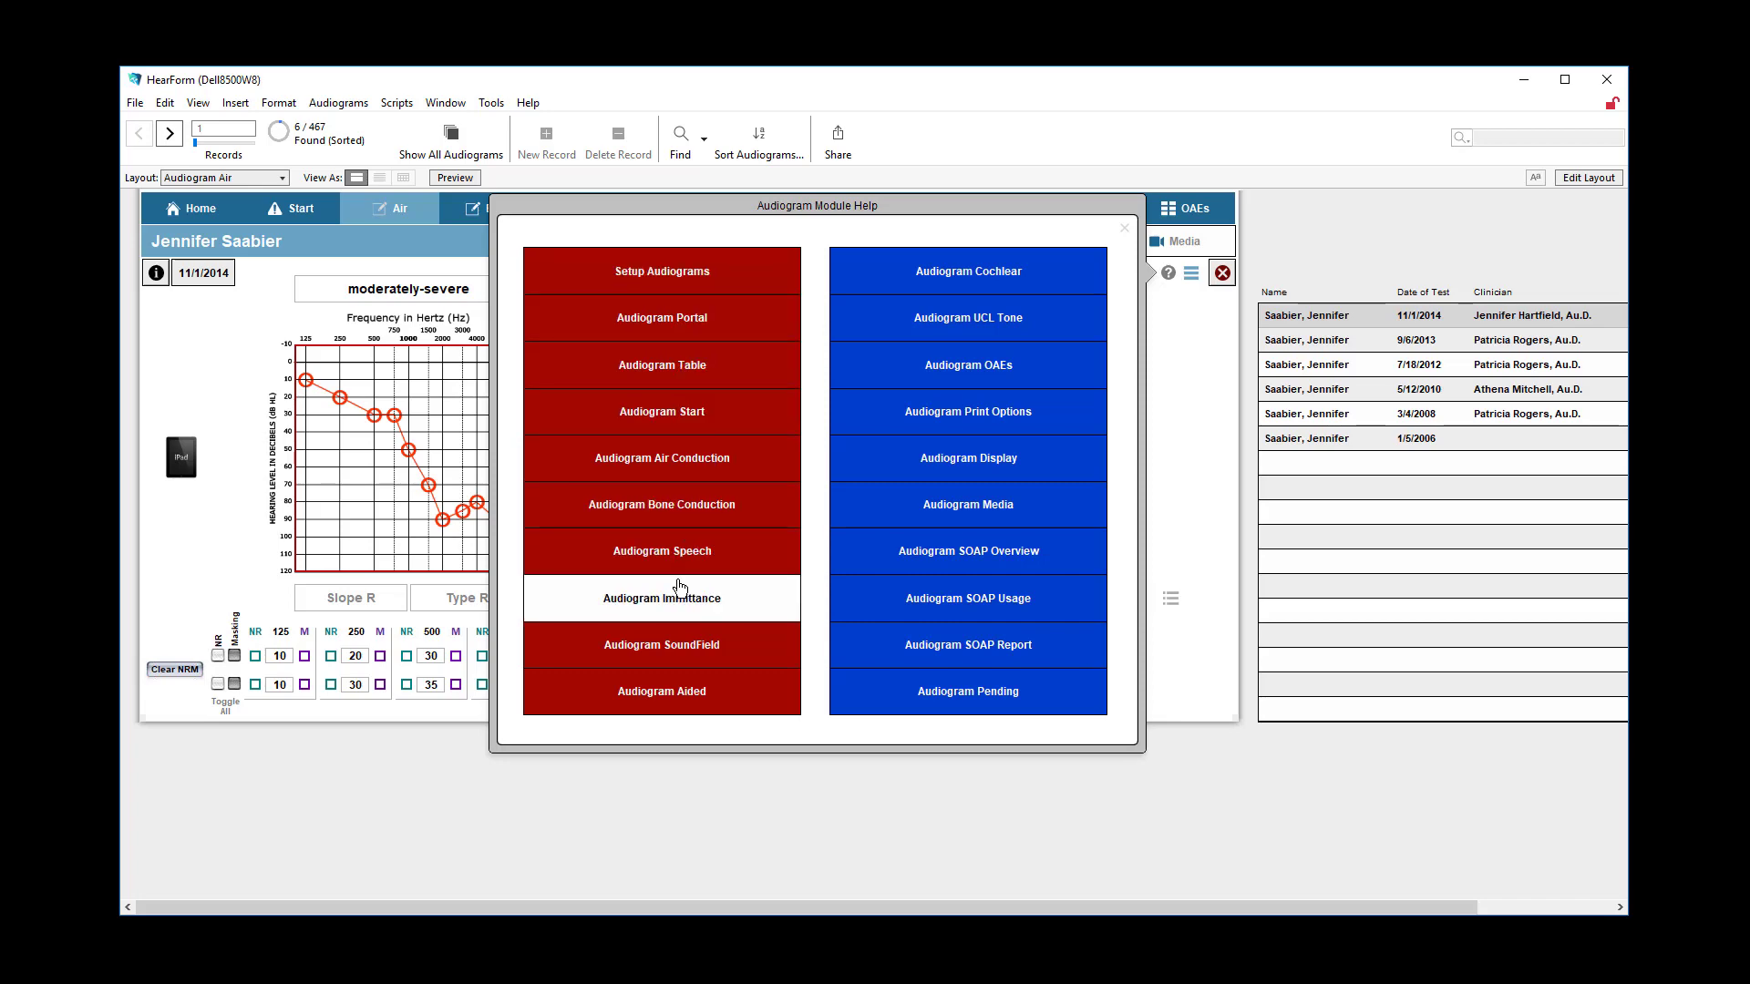
# Open the Audiogram Speech topic, enlarge and dismiss its speech scores image, and close the topic.
pyautogui.click(685, 552)
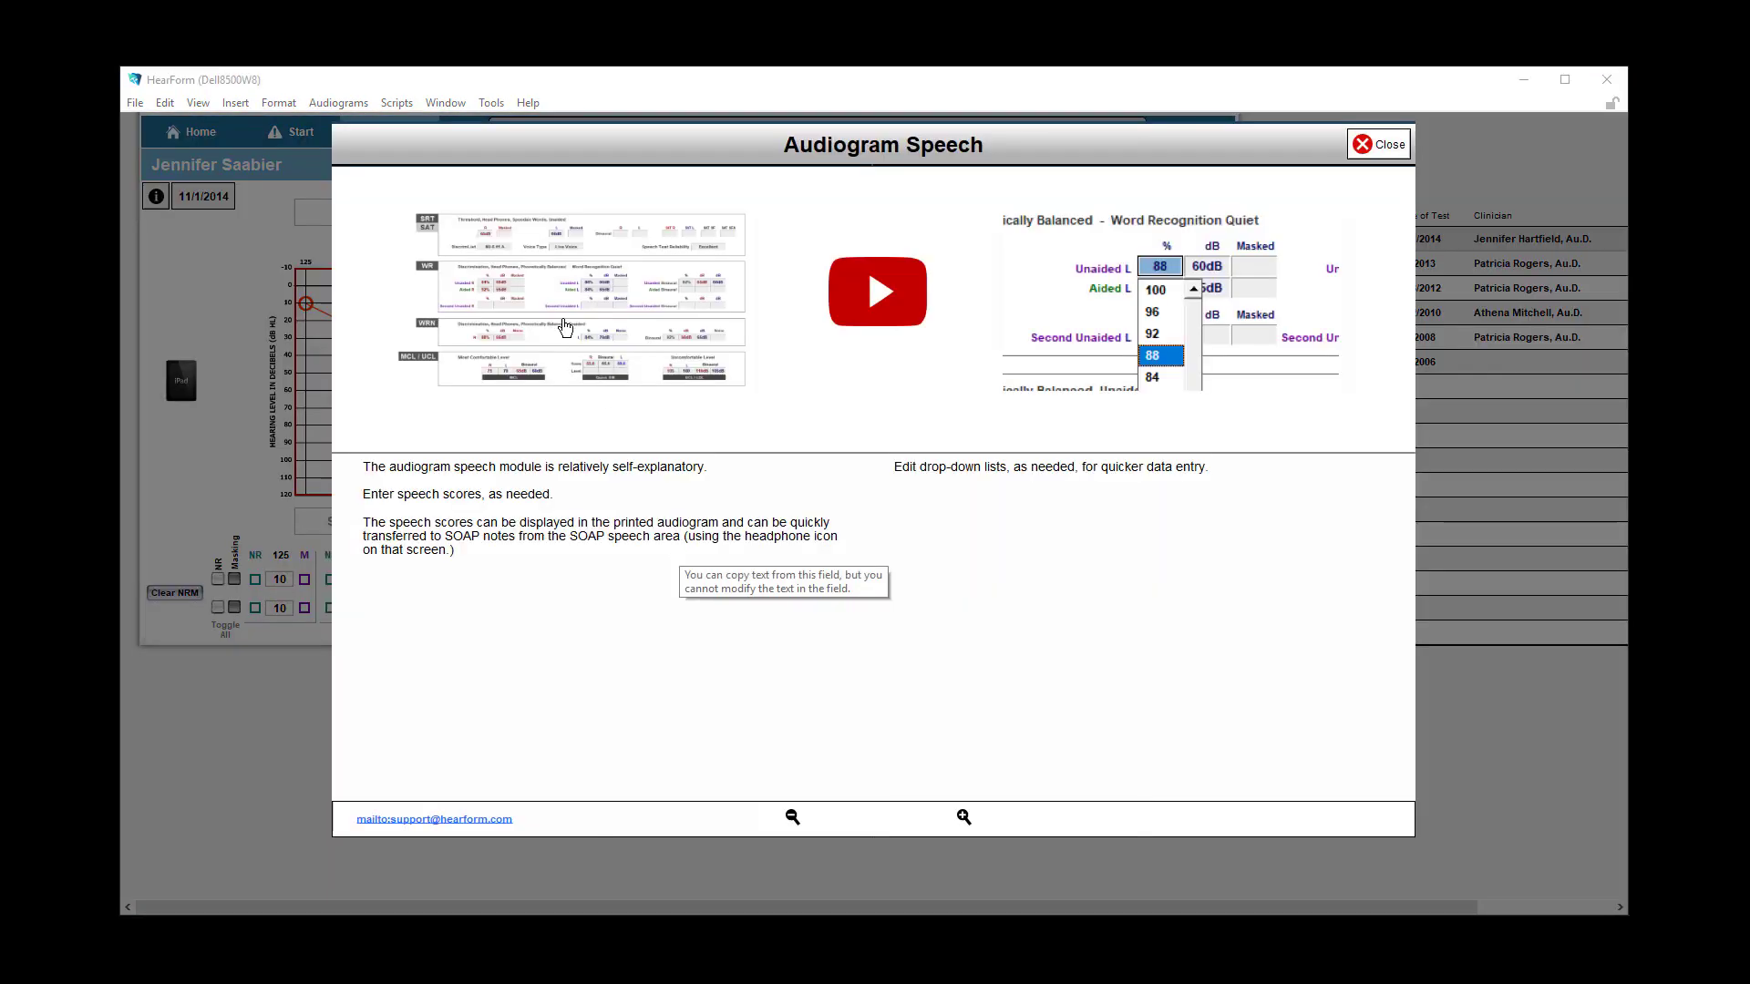
pyautogui.click(683, 559)
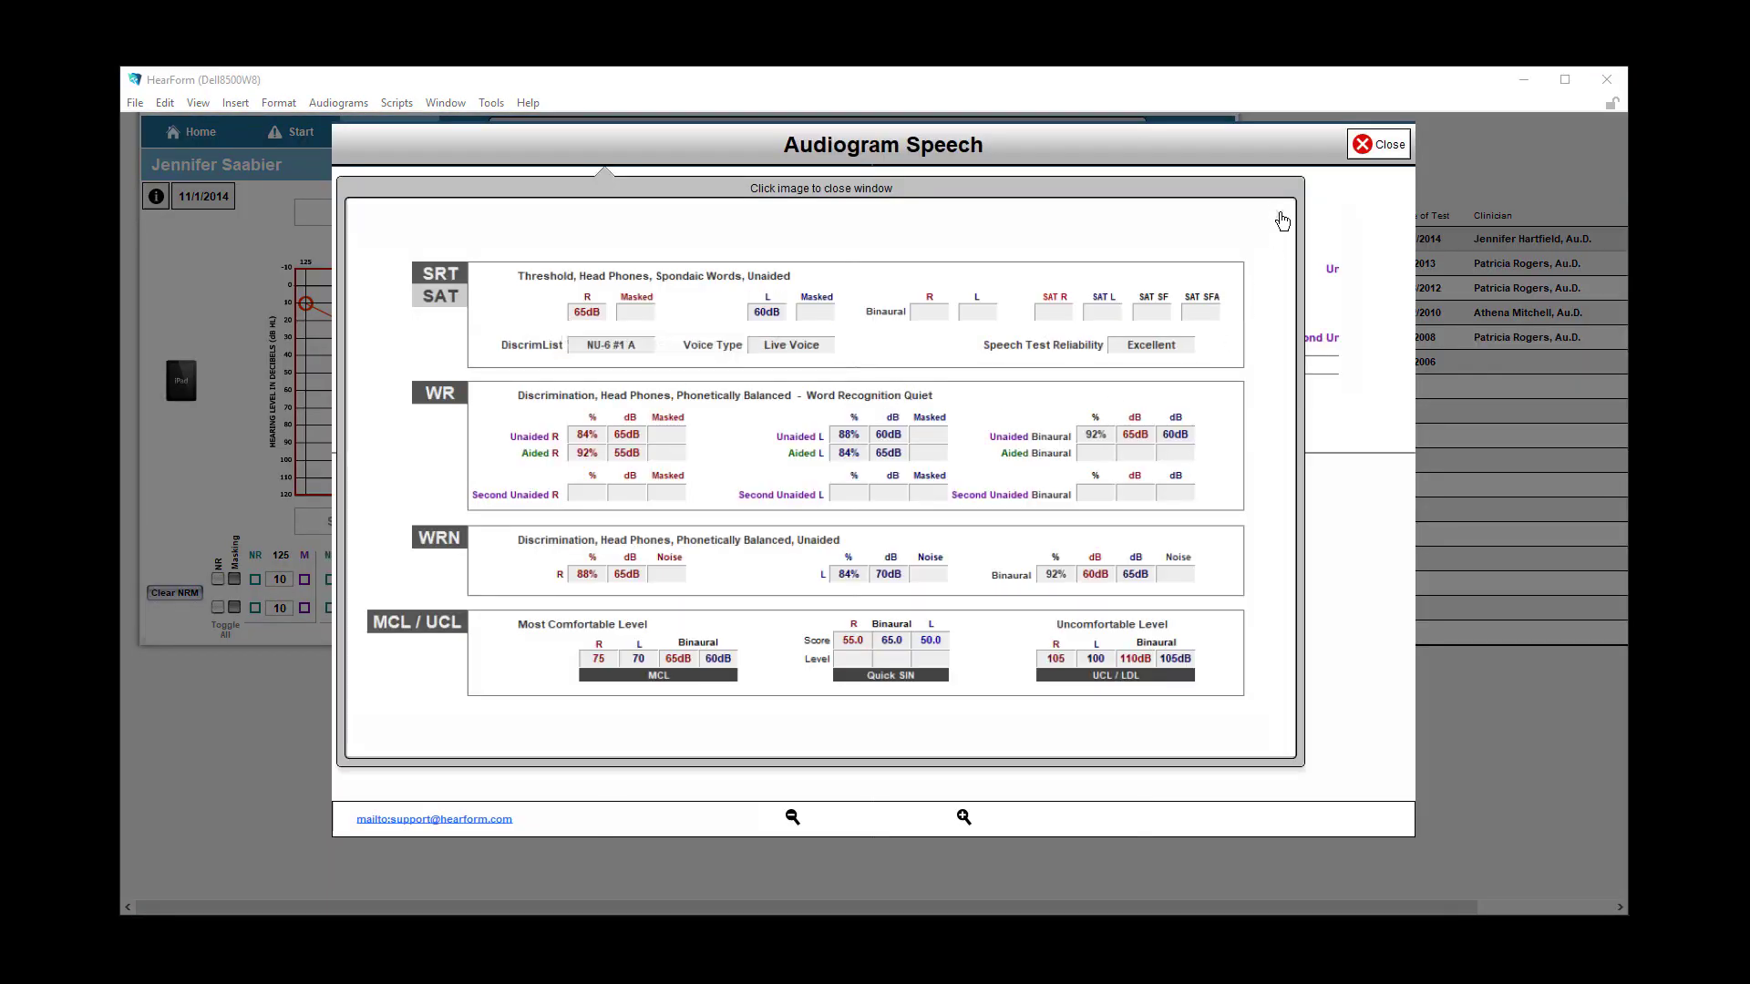
pyautogui.click(1280, 215)
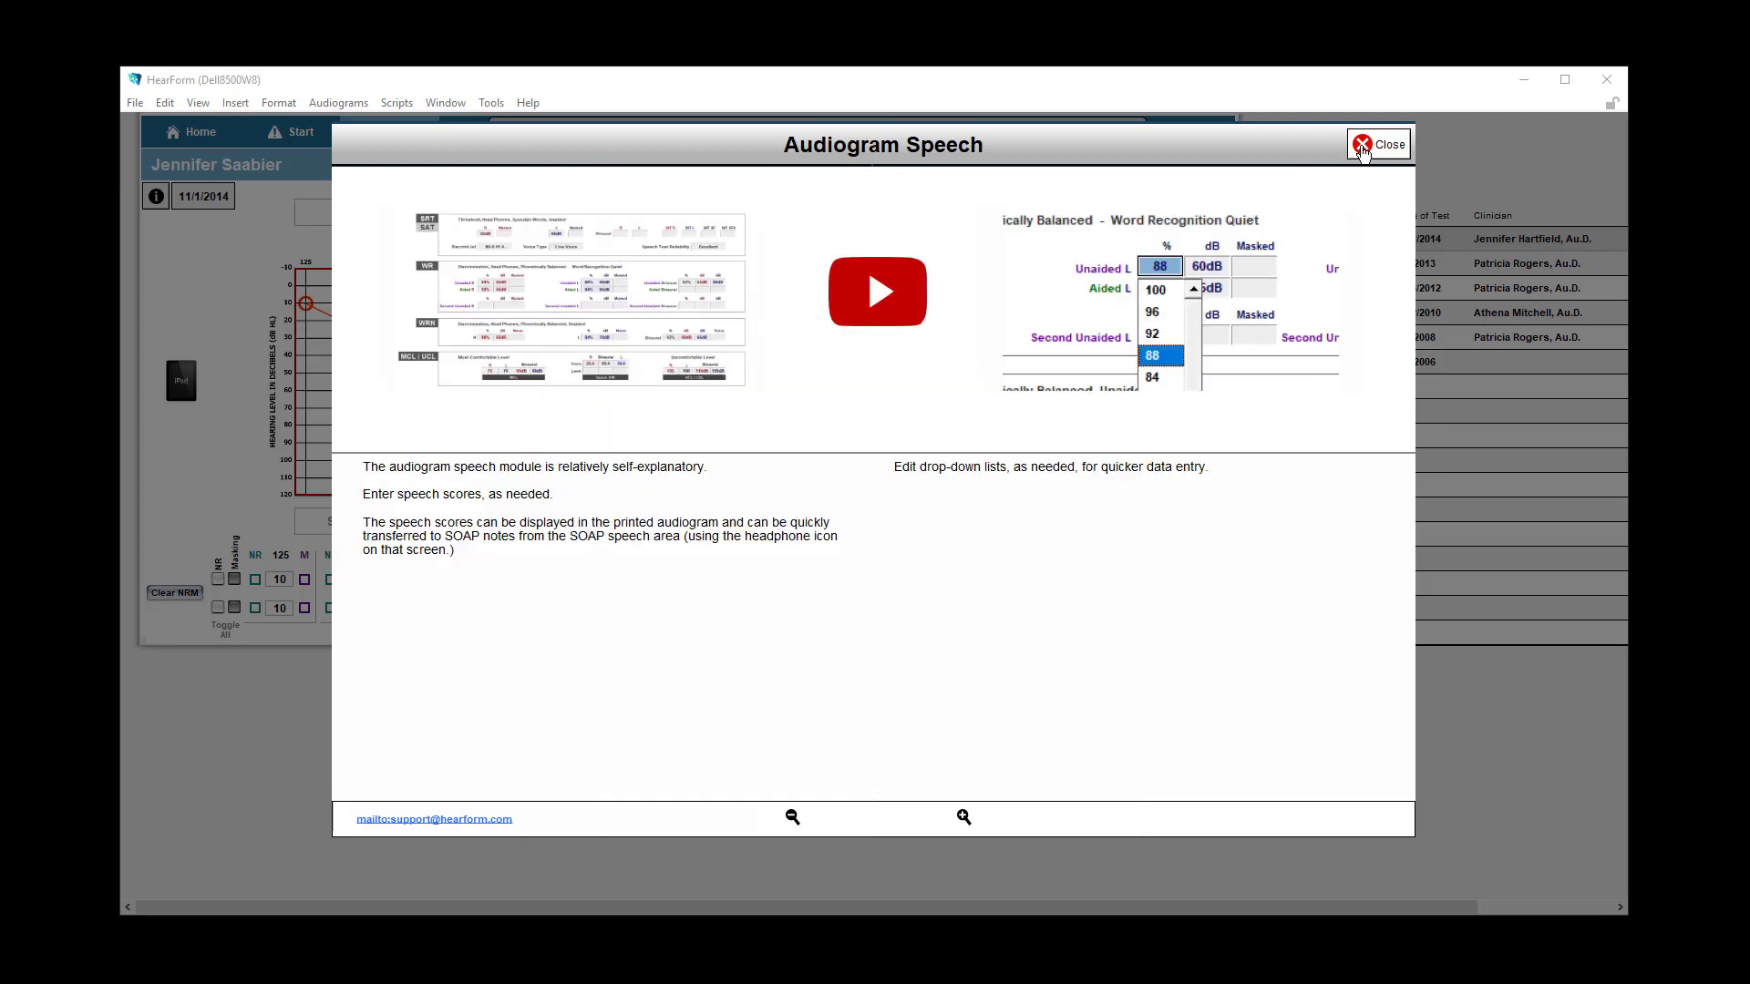
pyautogui.click(1362, 146)
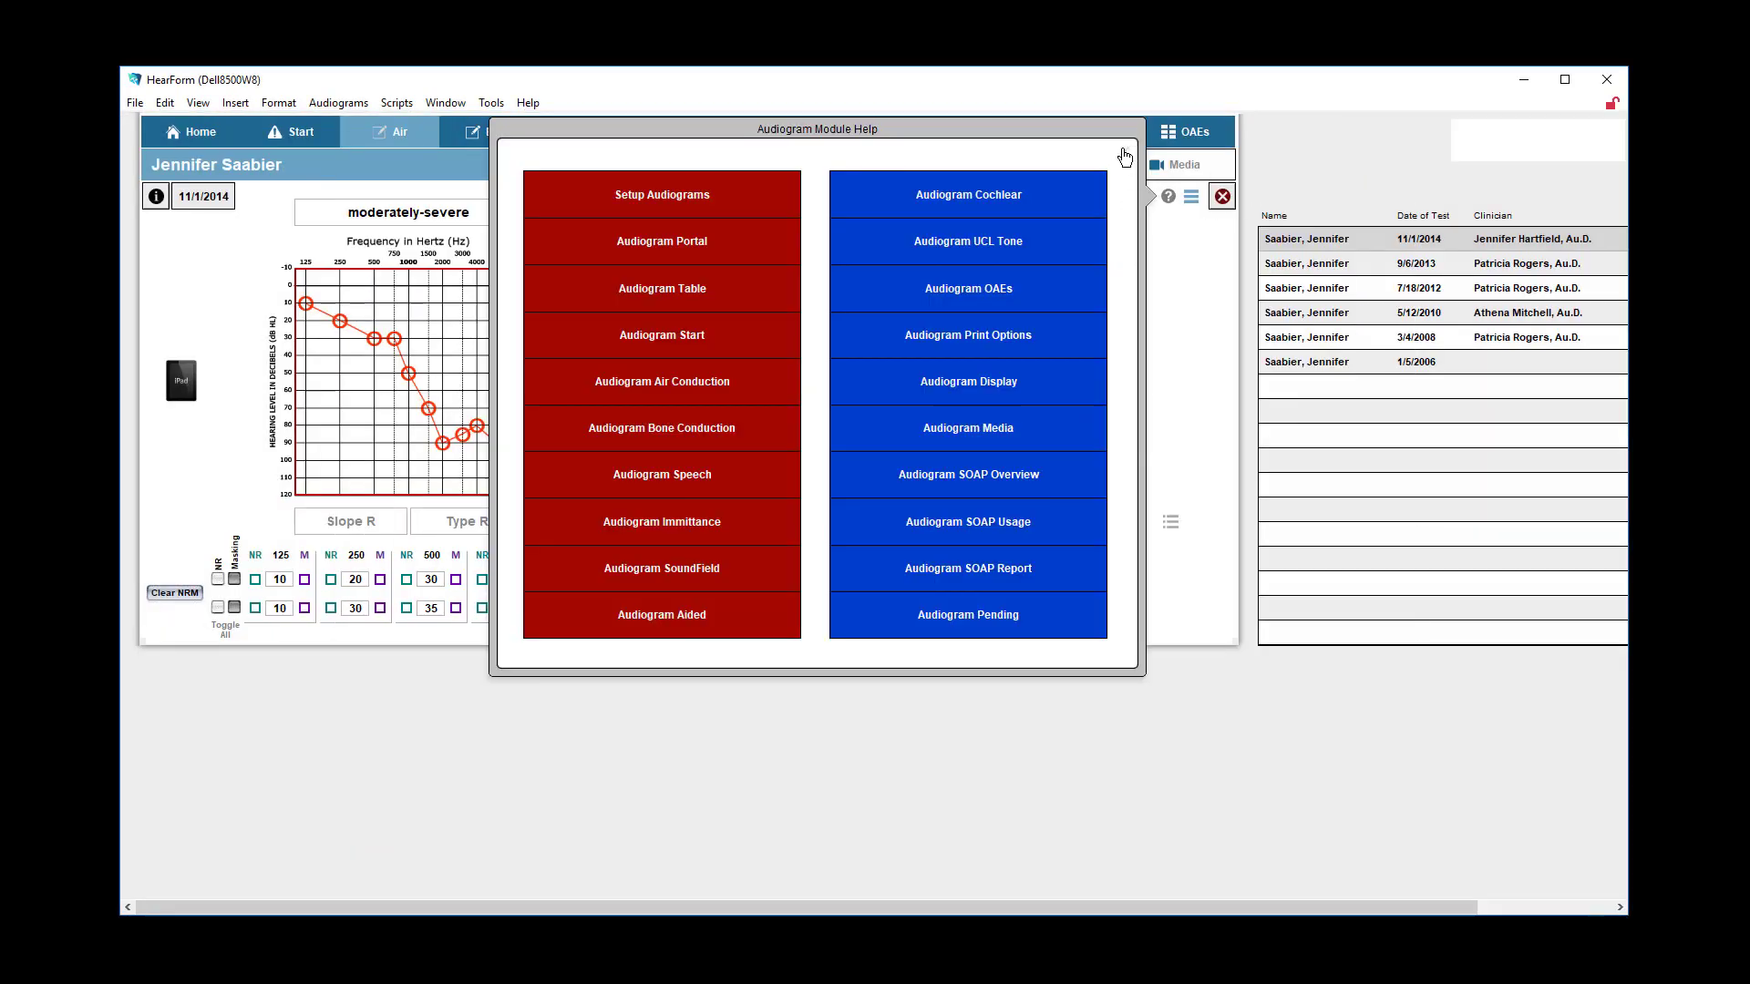
# Close the Audiogram Module Help topic list and open the FileMaker Pro Advanced Help website.
pyautogui.click(1122, 157)
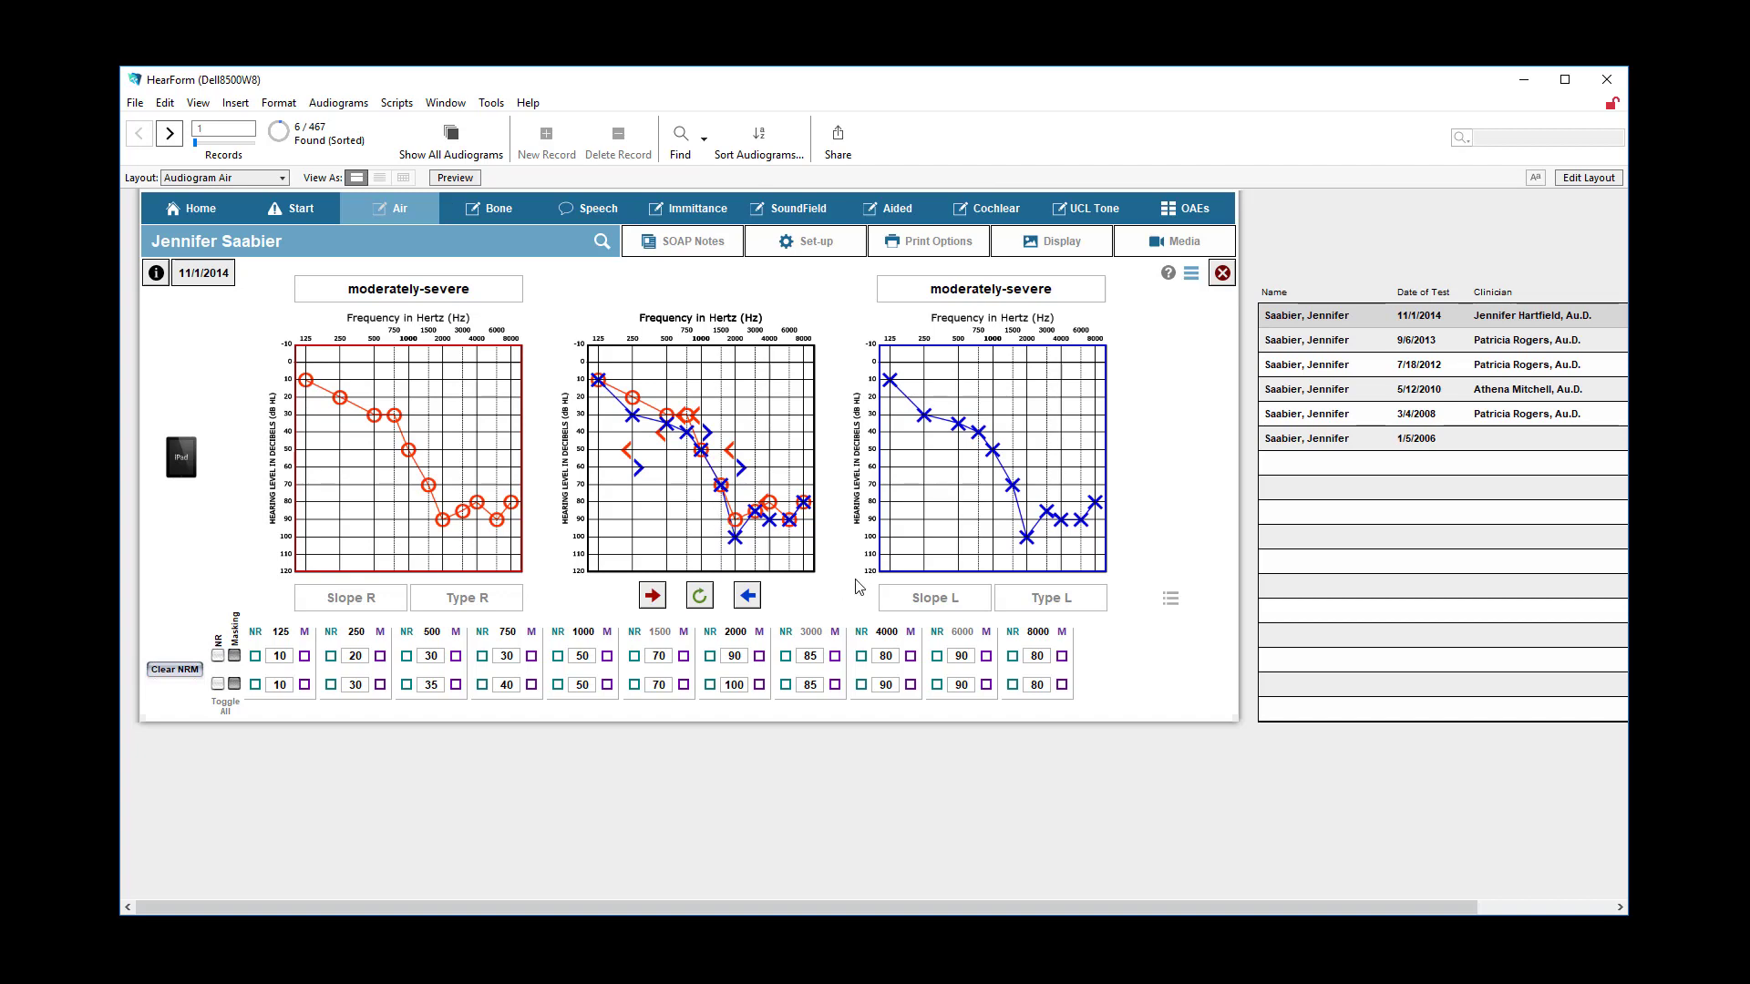
pyautogui.click(528, 103)
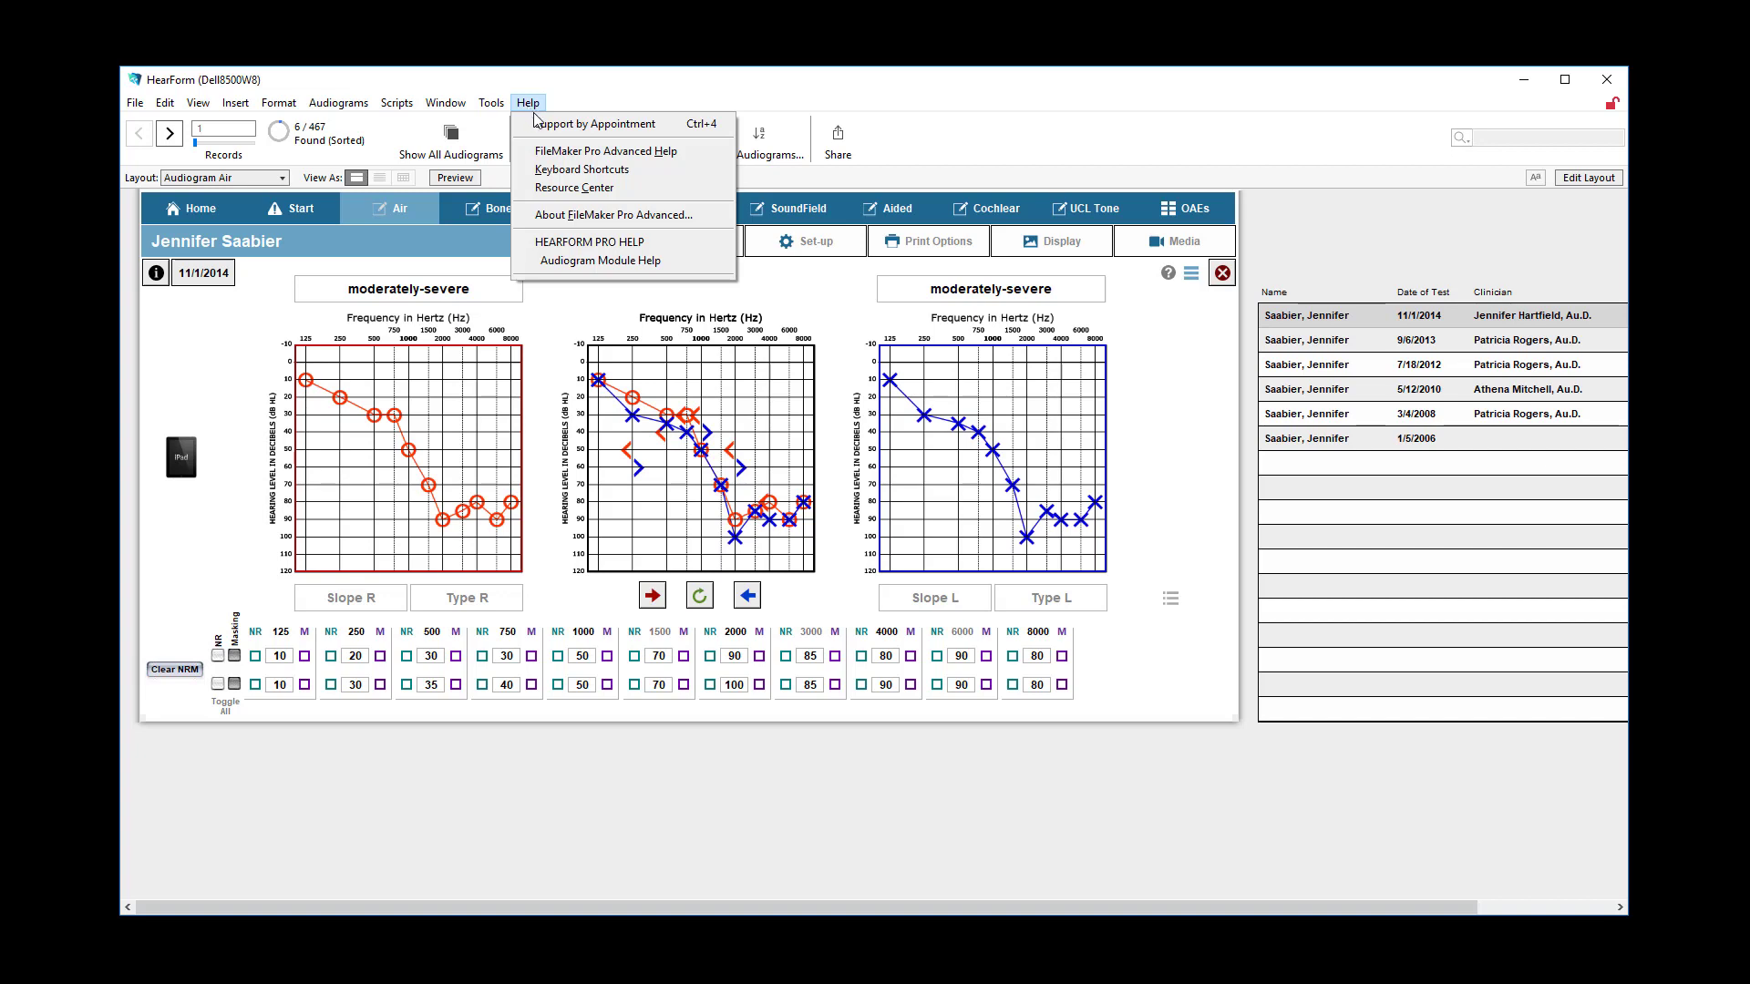
pyautogui.click(572, 152)
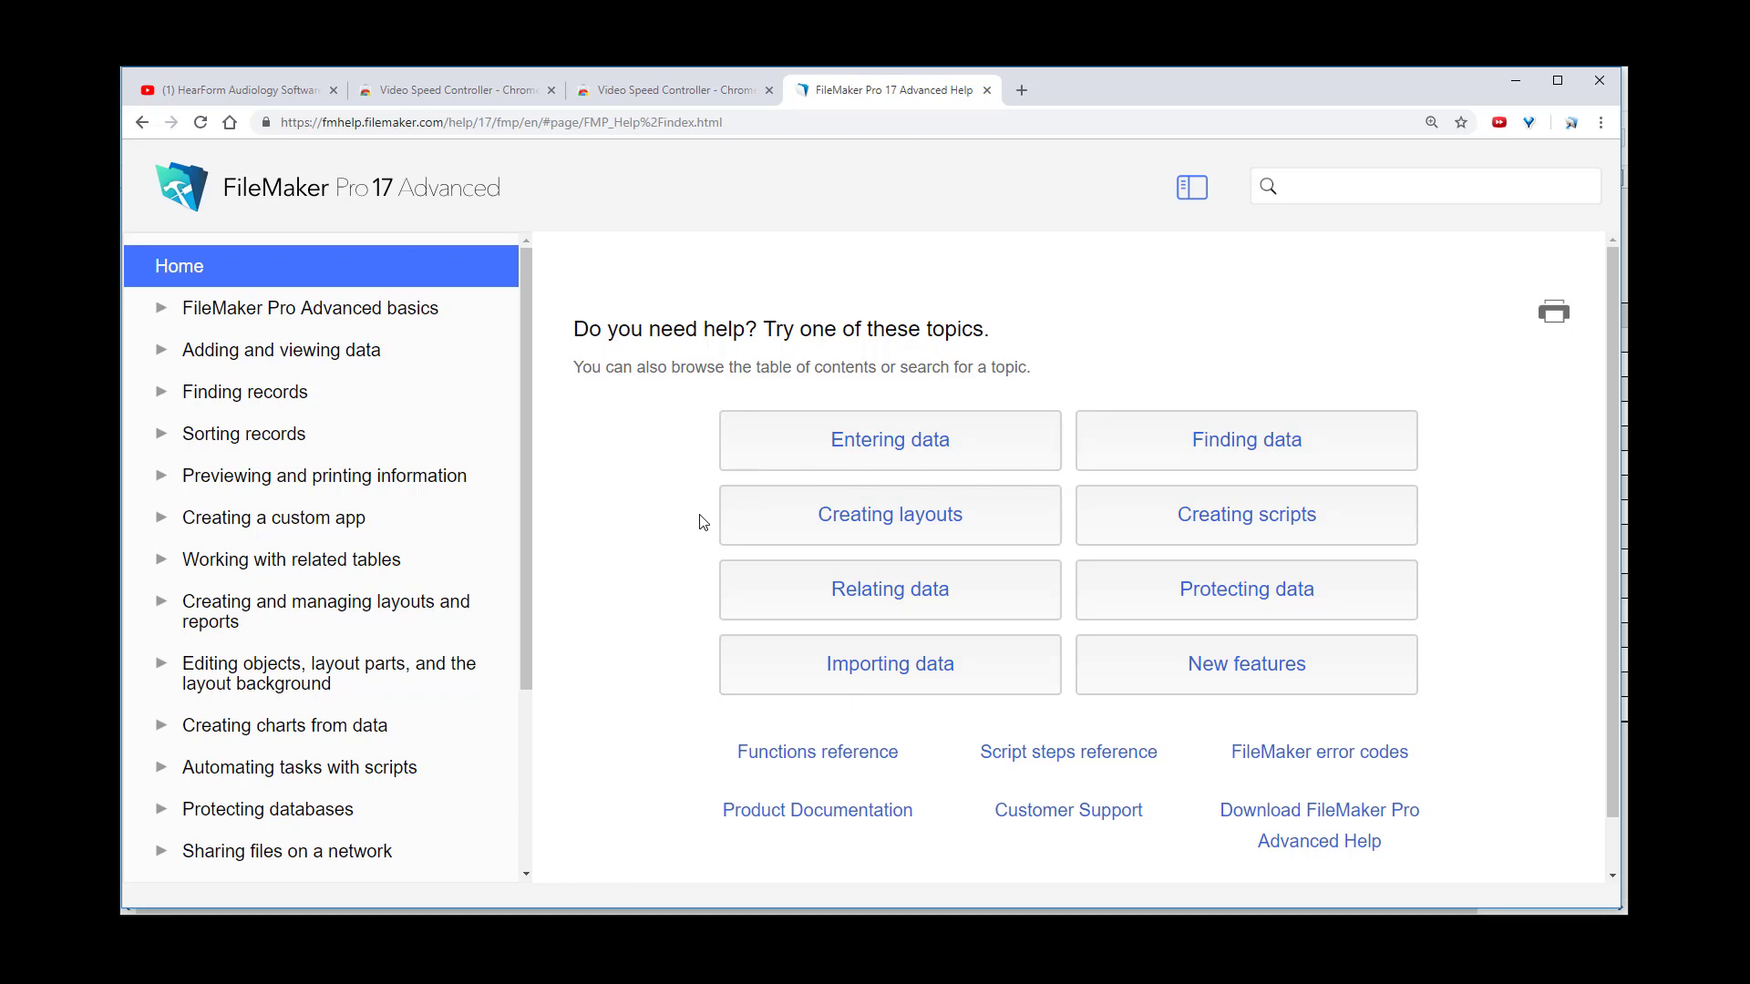
# Read through the FileMaker Pro Advanced basics help section and open its Using Help topic.
pyautogui.click(360, 321)
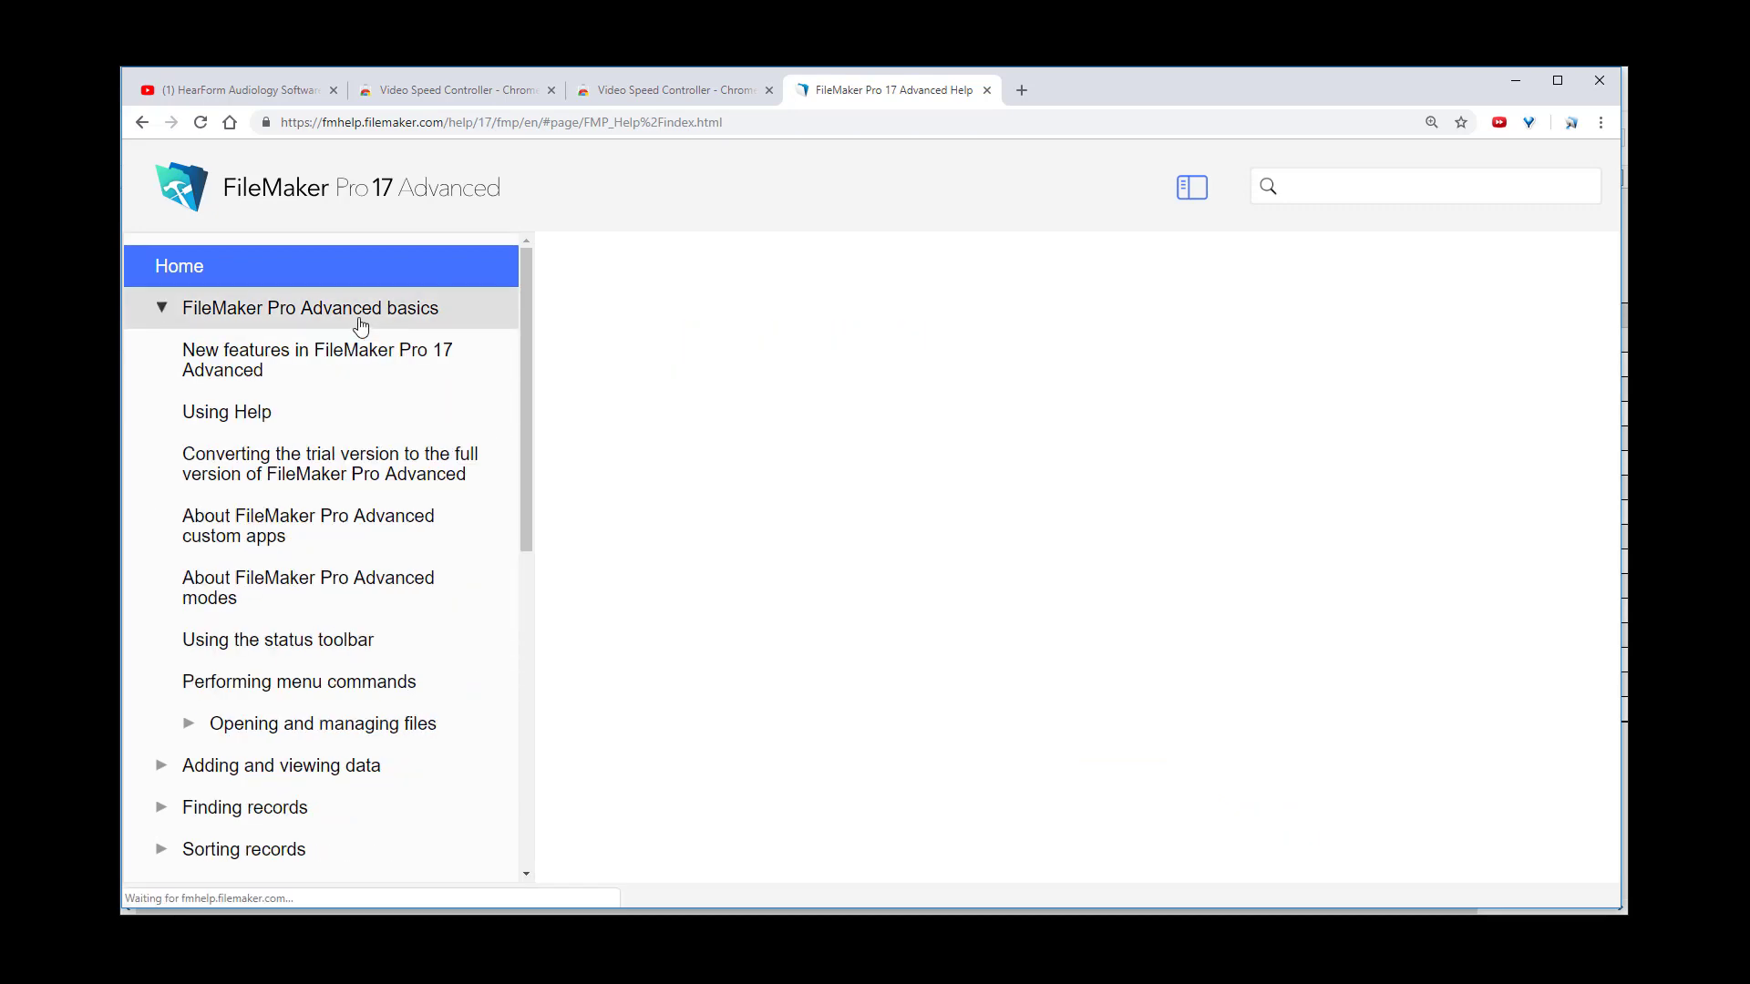
pyautogui.scroll(-3, 961, 626)
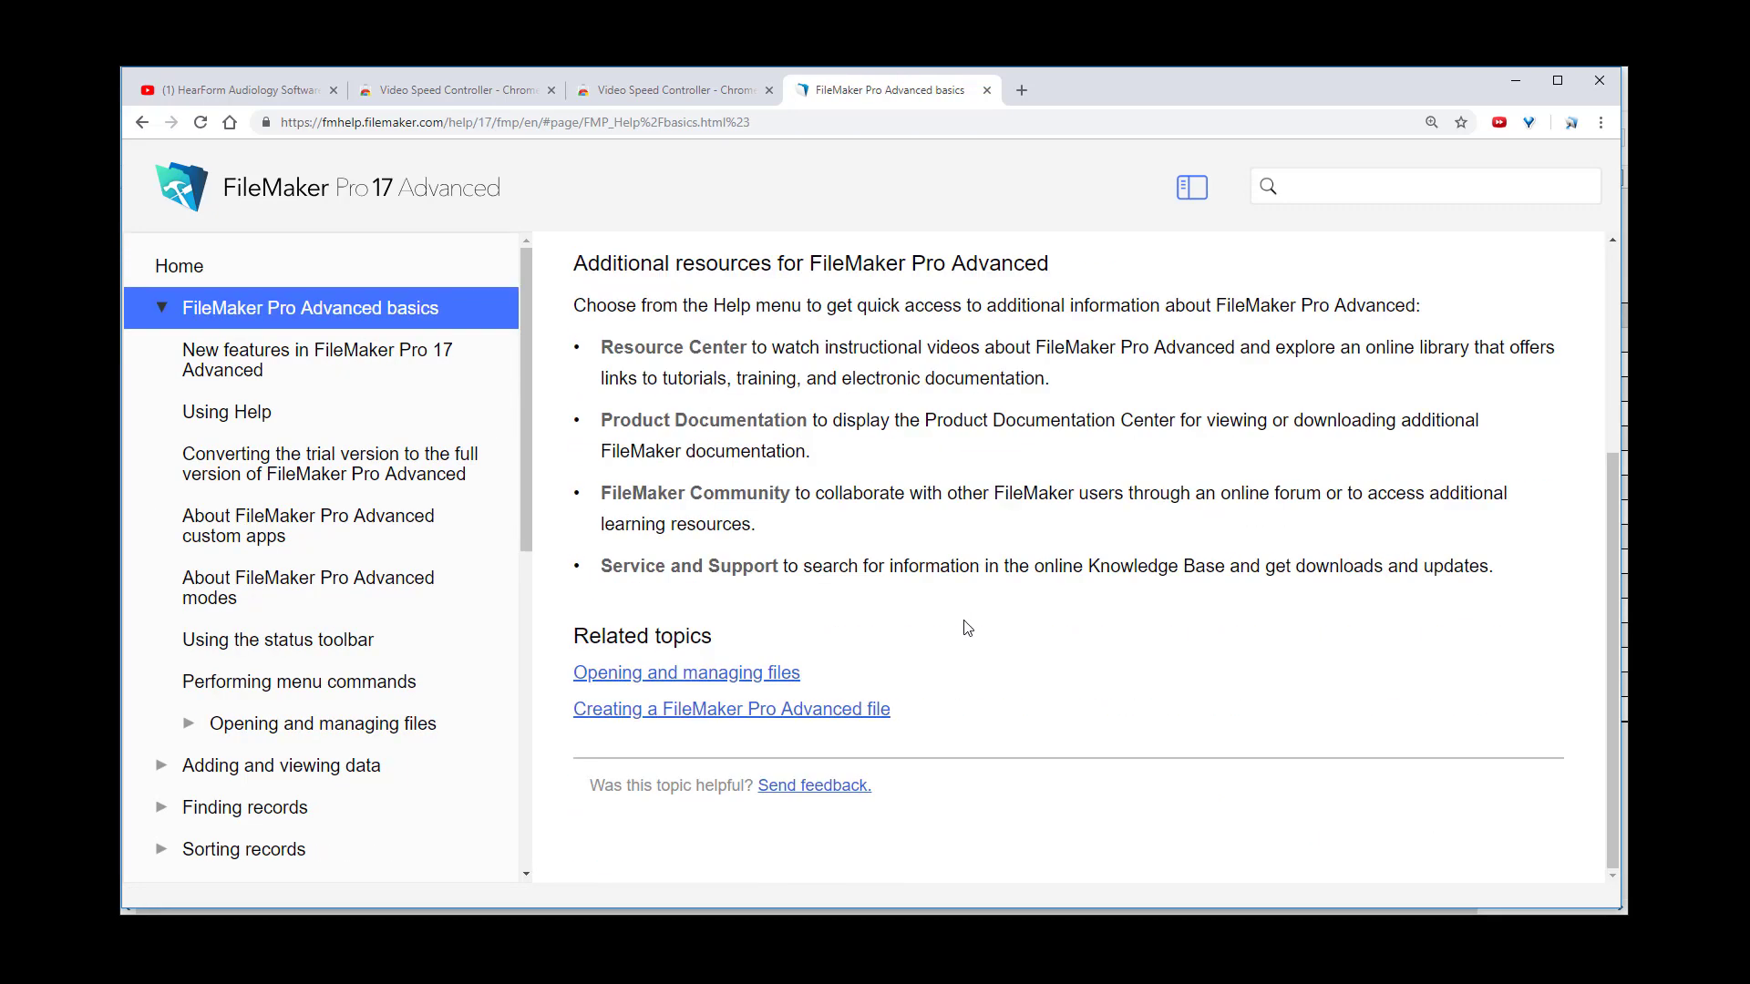
pyautogui.scroll(3, 957, 623)
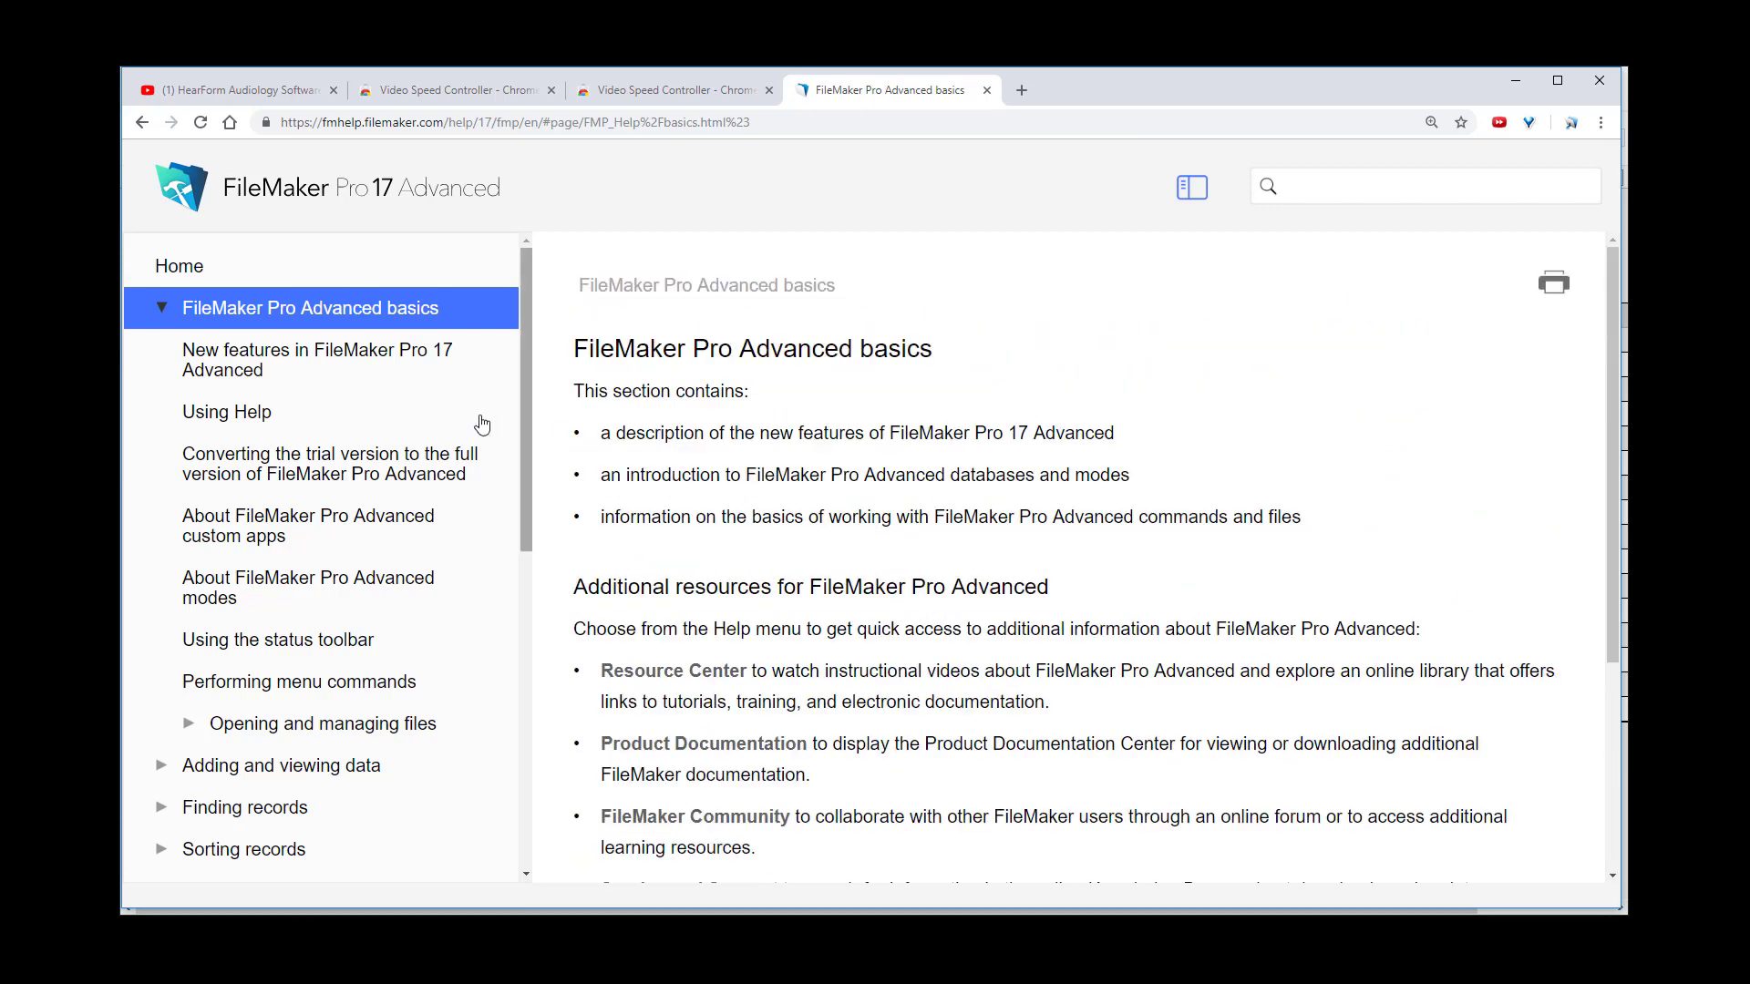
pyautogui.click(319, 426)
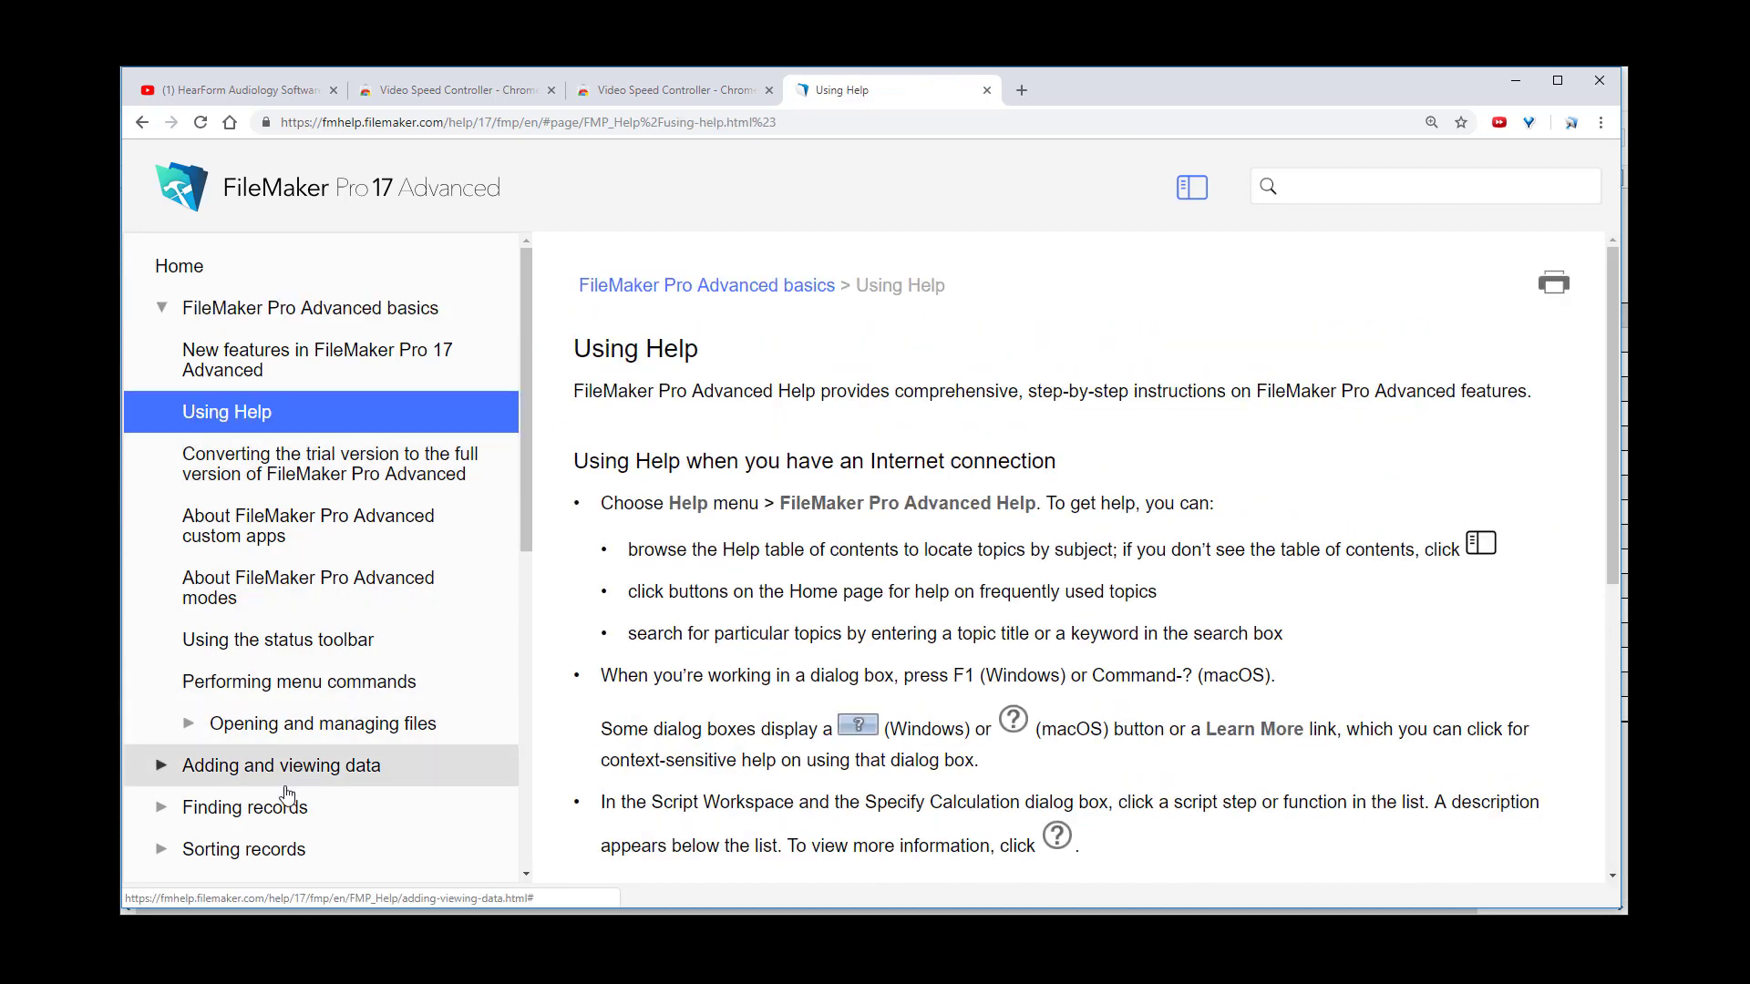
# Review the Finding records help section and its related Finding and replacing data topic, and close the FileMaker help page.
pyautogui.click(244, 808)
pyautogui.scroll(-3, 880, 668)
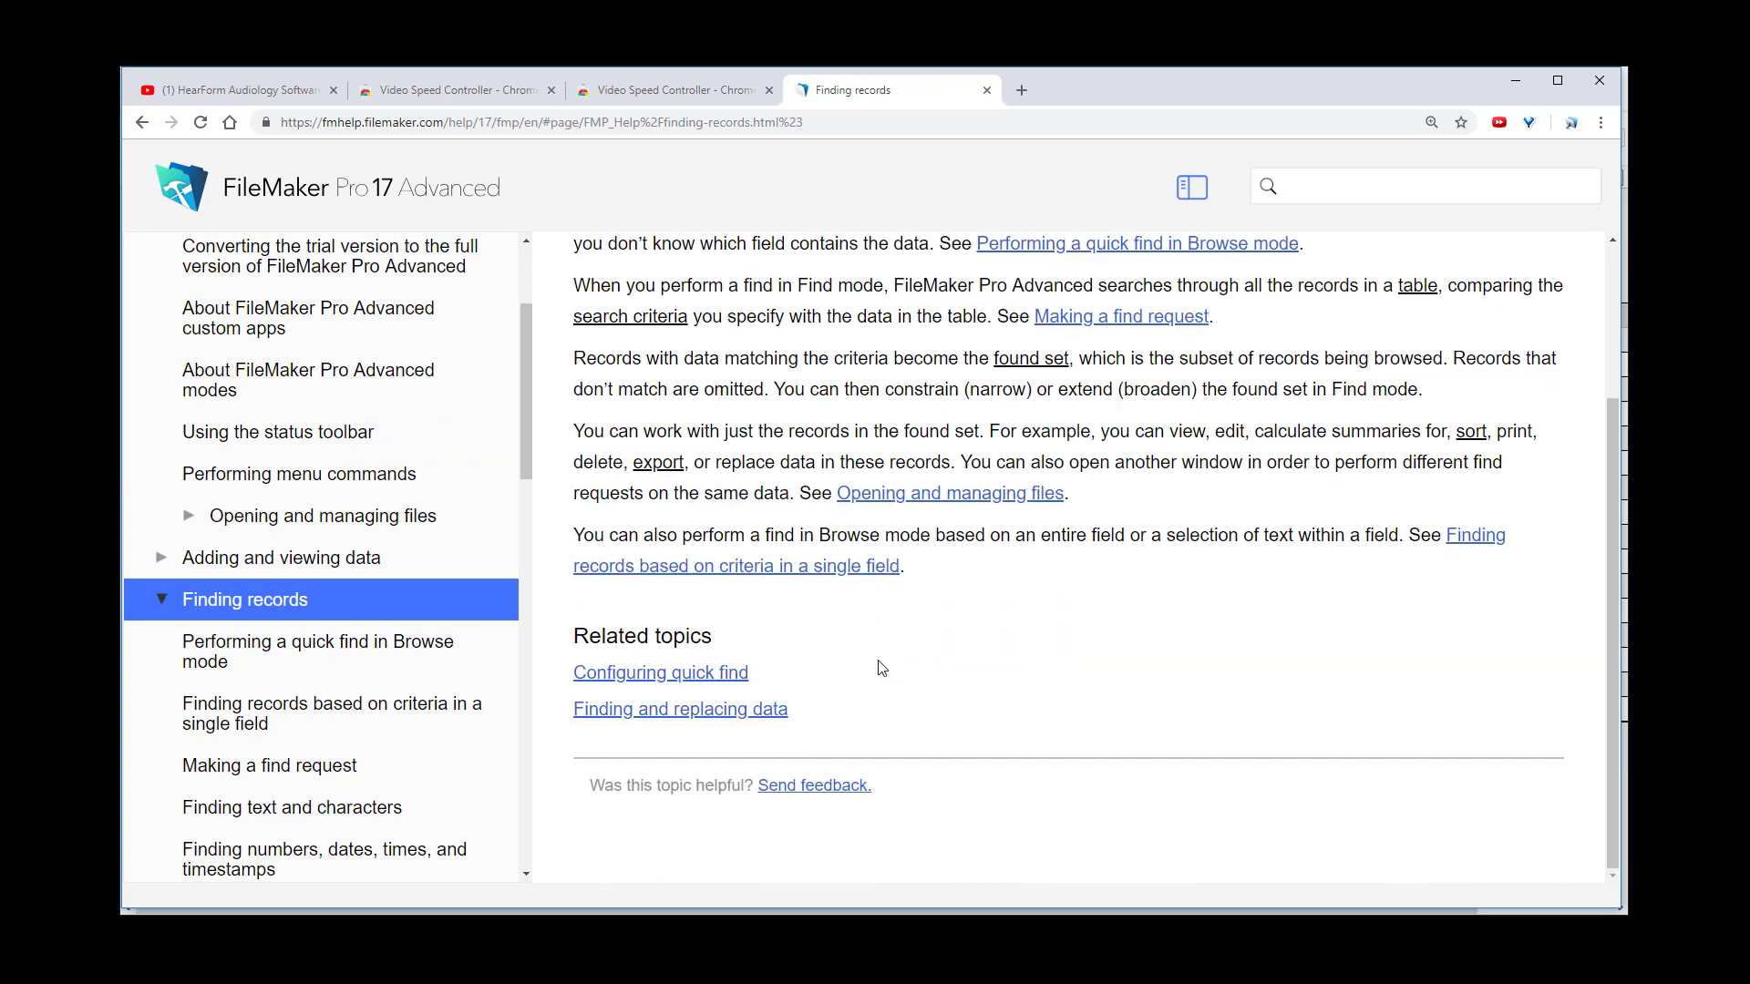
pyautogui.click(698, 709)
pyautogui.scroll(-10, 1387, 671)
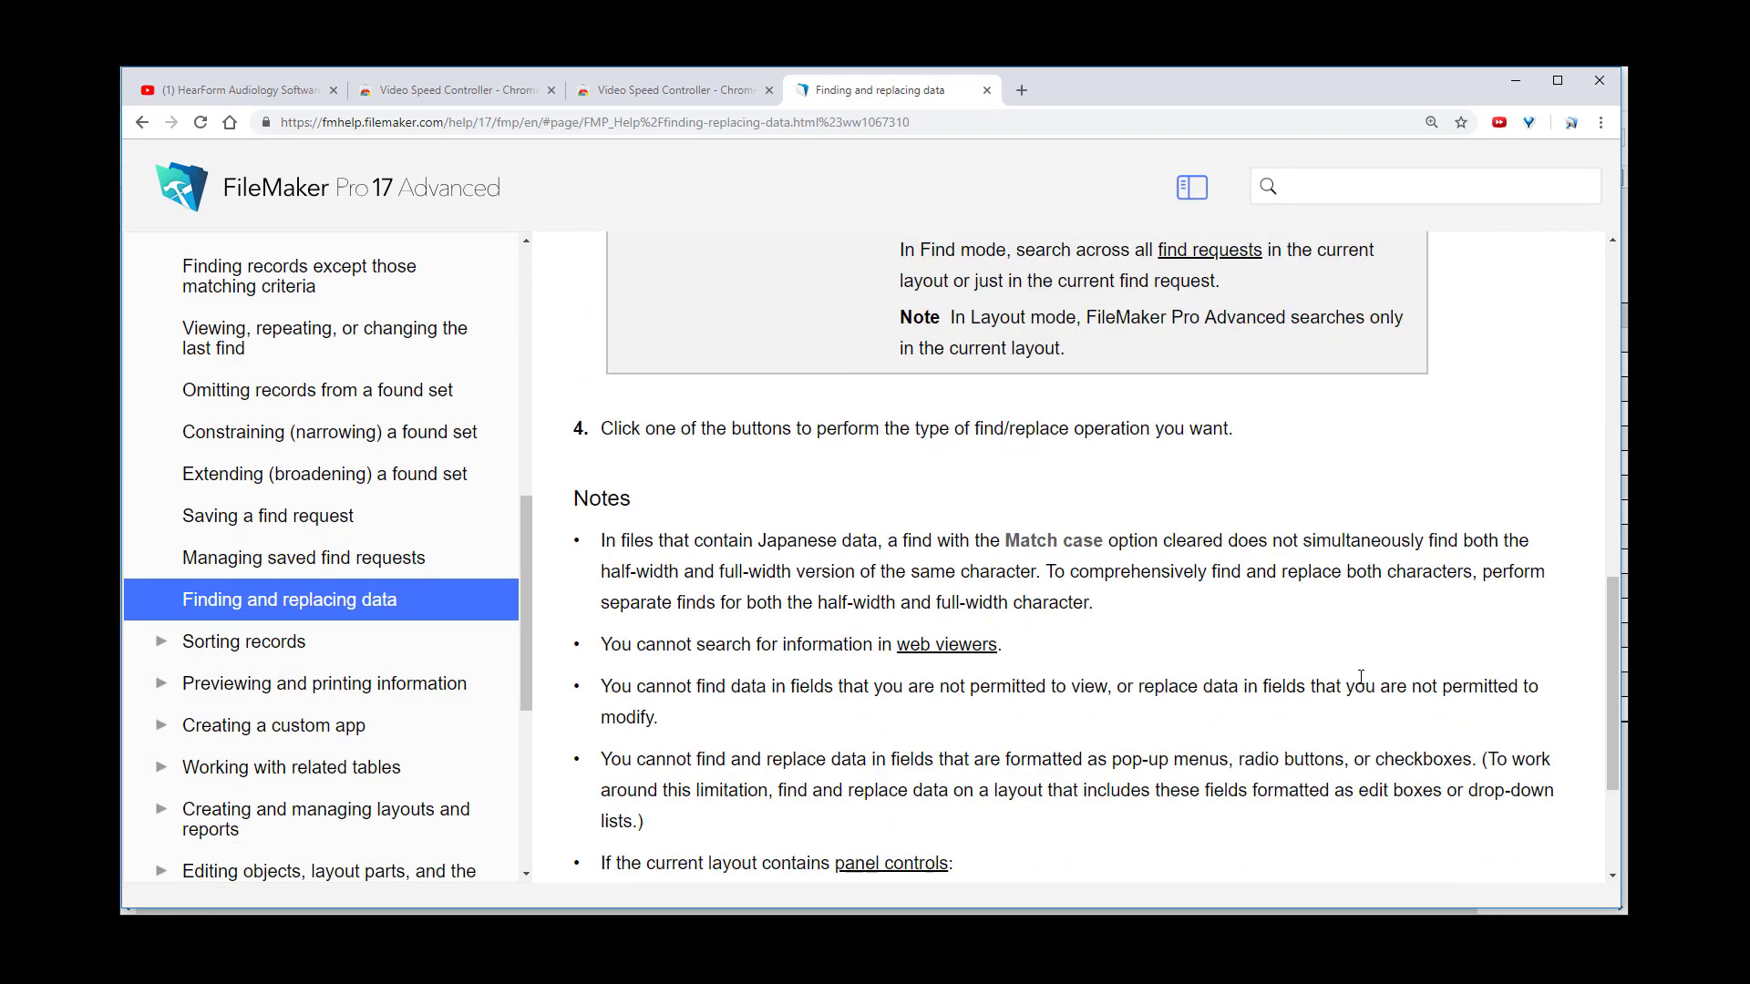
pyautogui.scroll(12, 1314, 662)
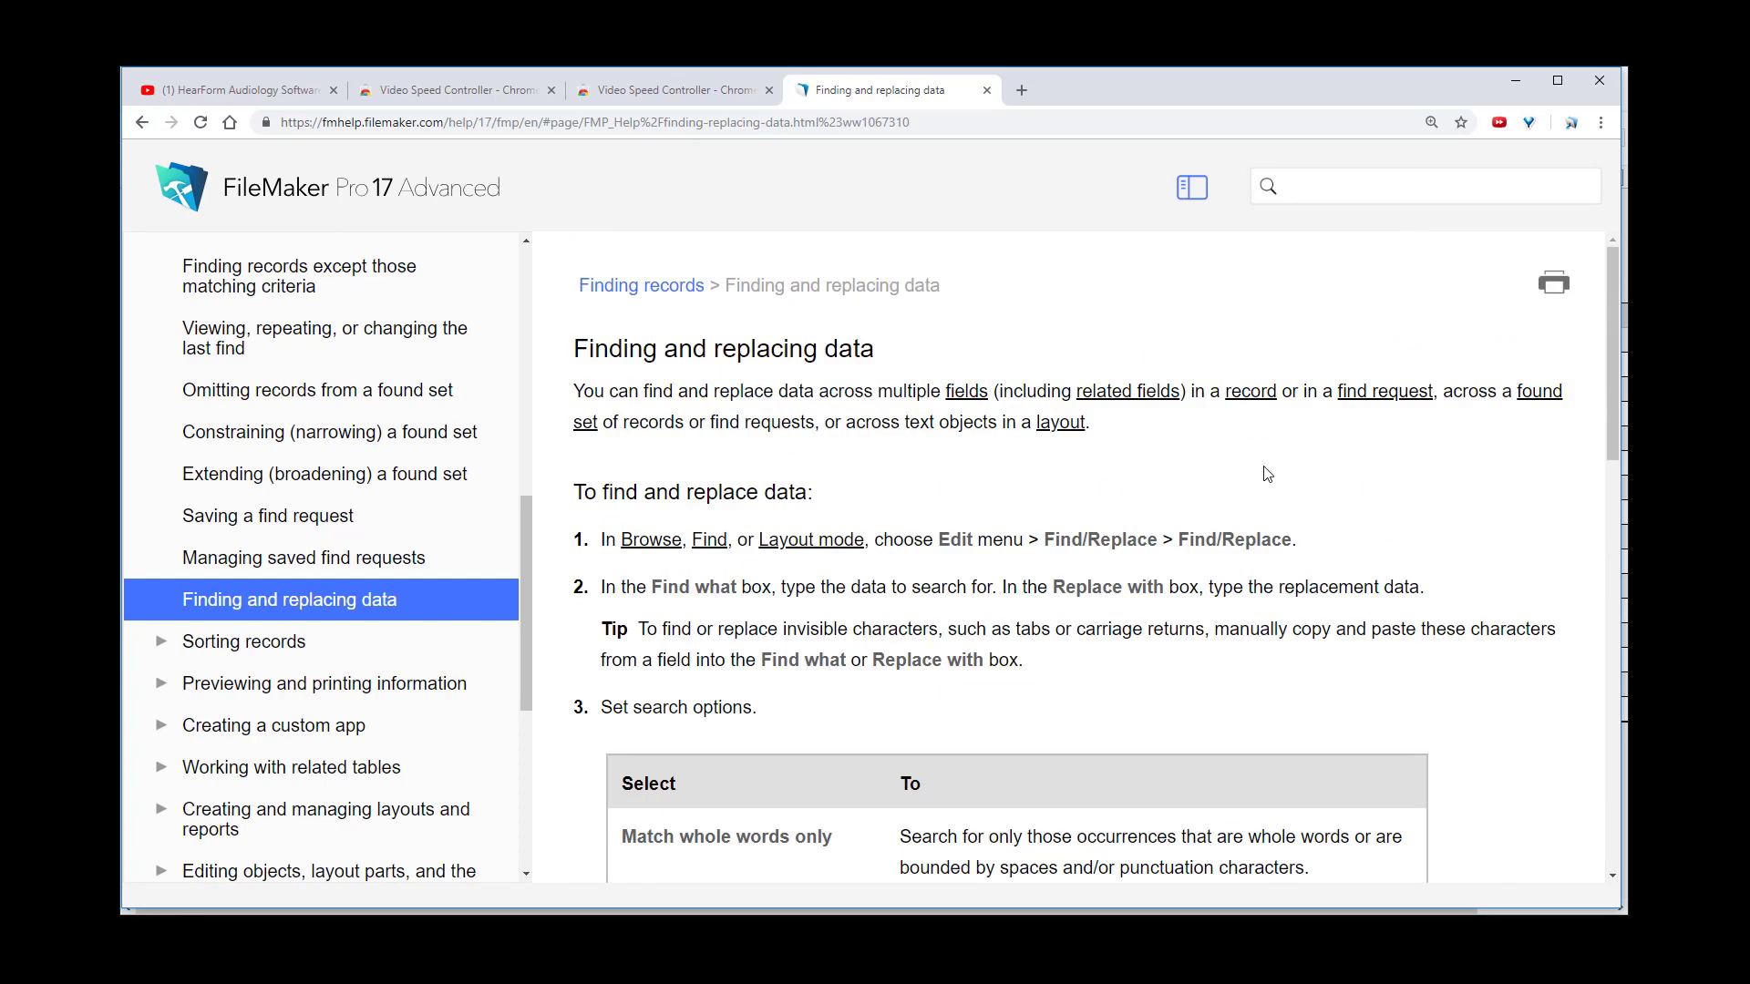
pyautogui.click(987, 91)
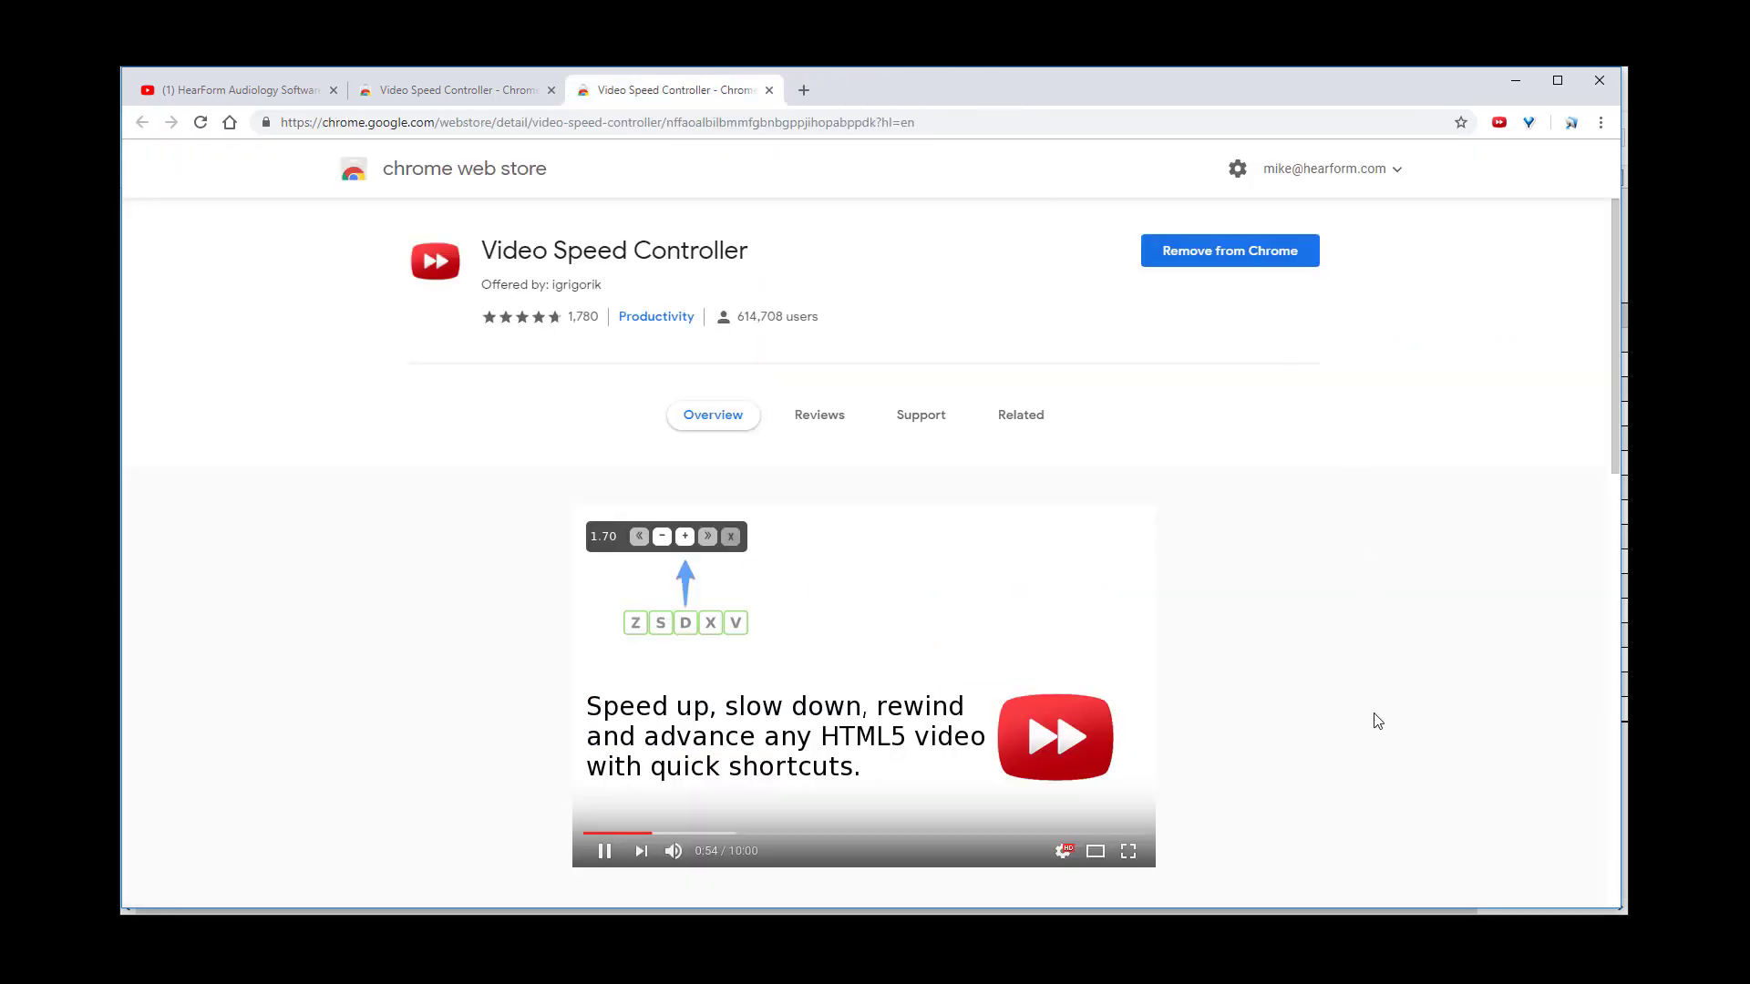